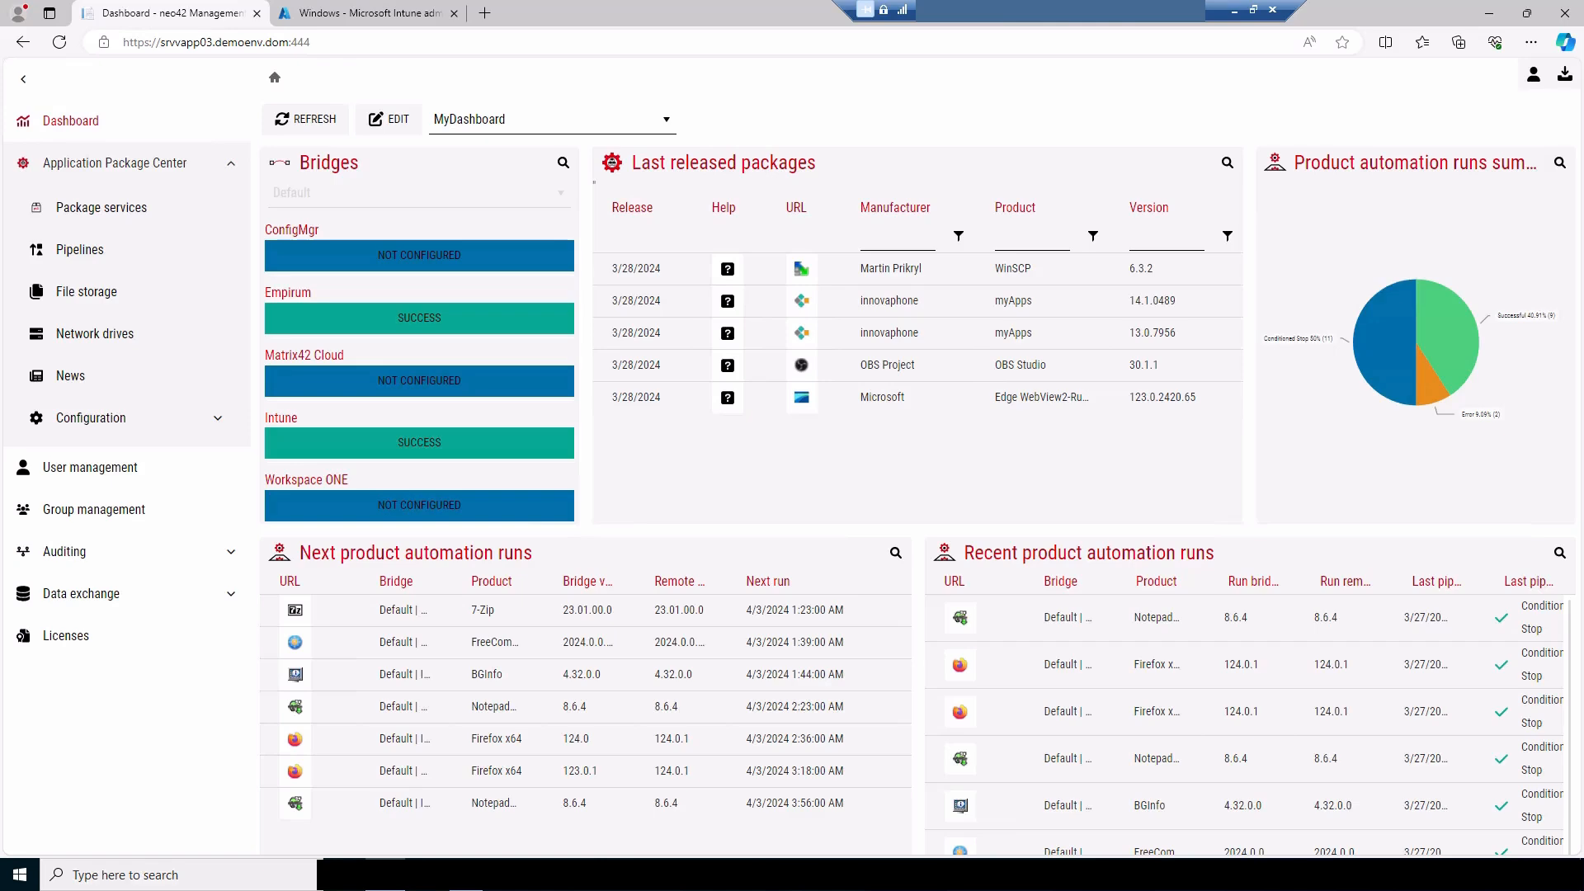
Open the depot of the package services and view the older versions offered for Microsoft Edge
left_click(111, 210)
left_click(444, 175)
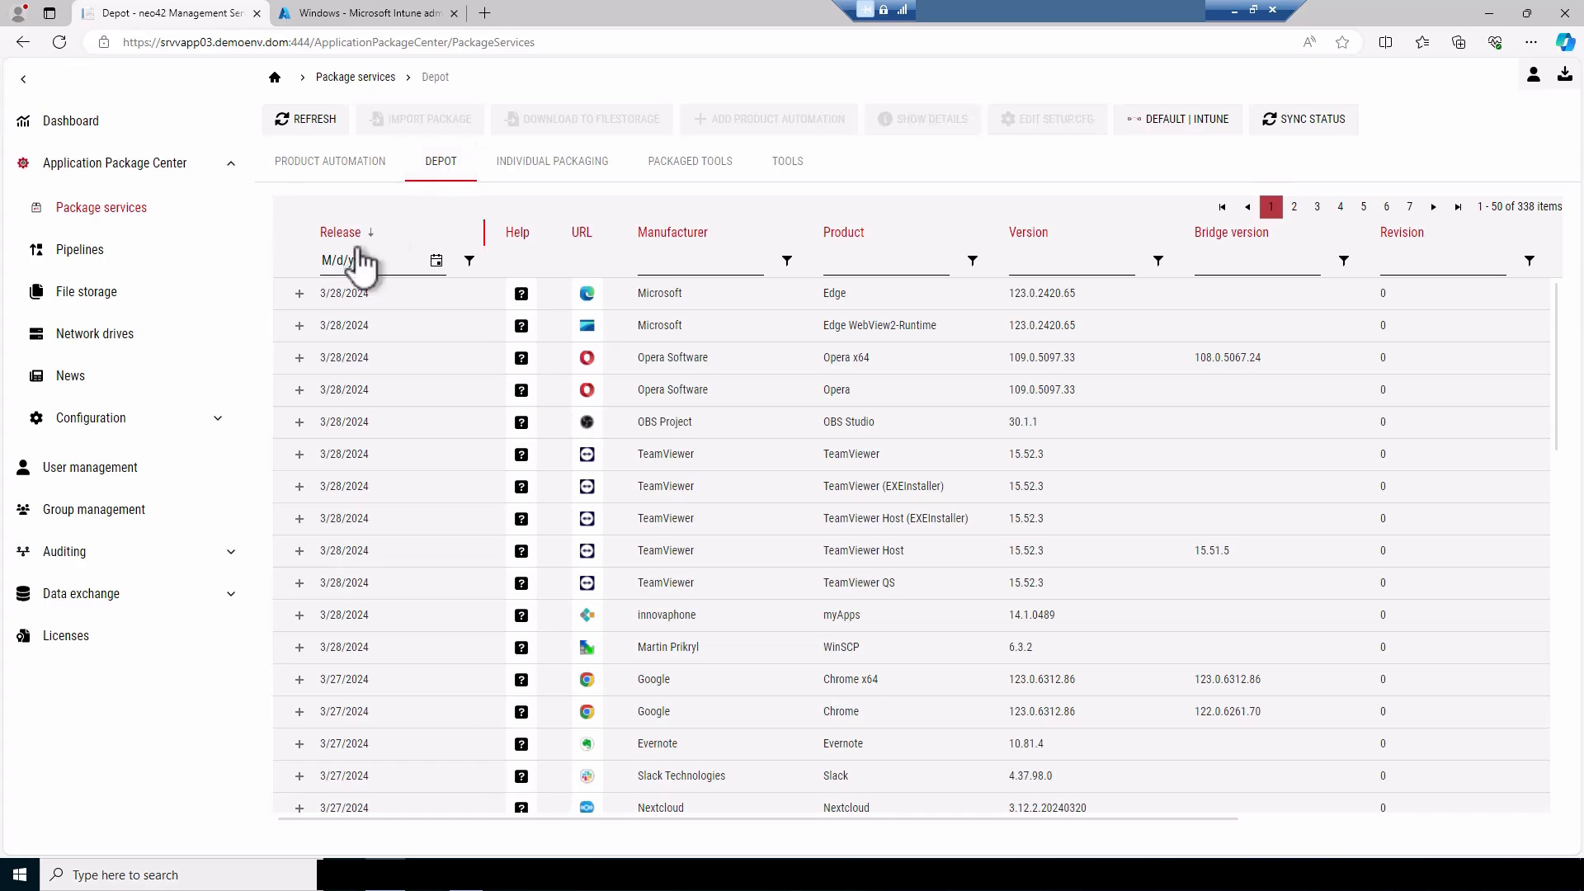
left_click(299, 294)
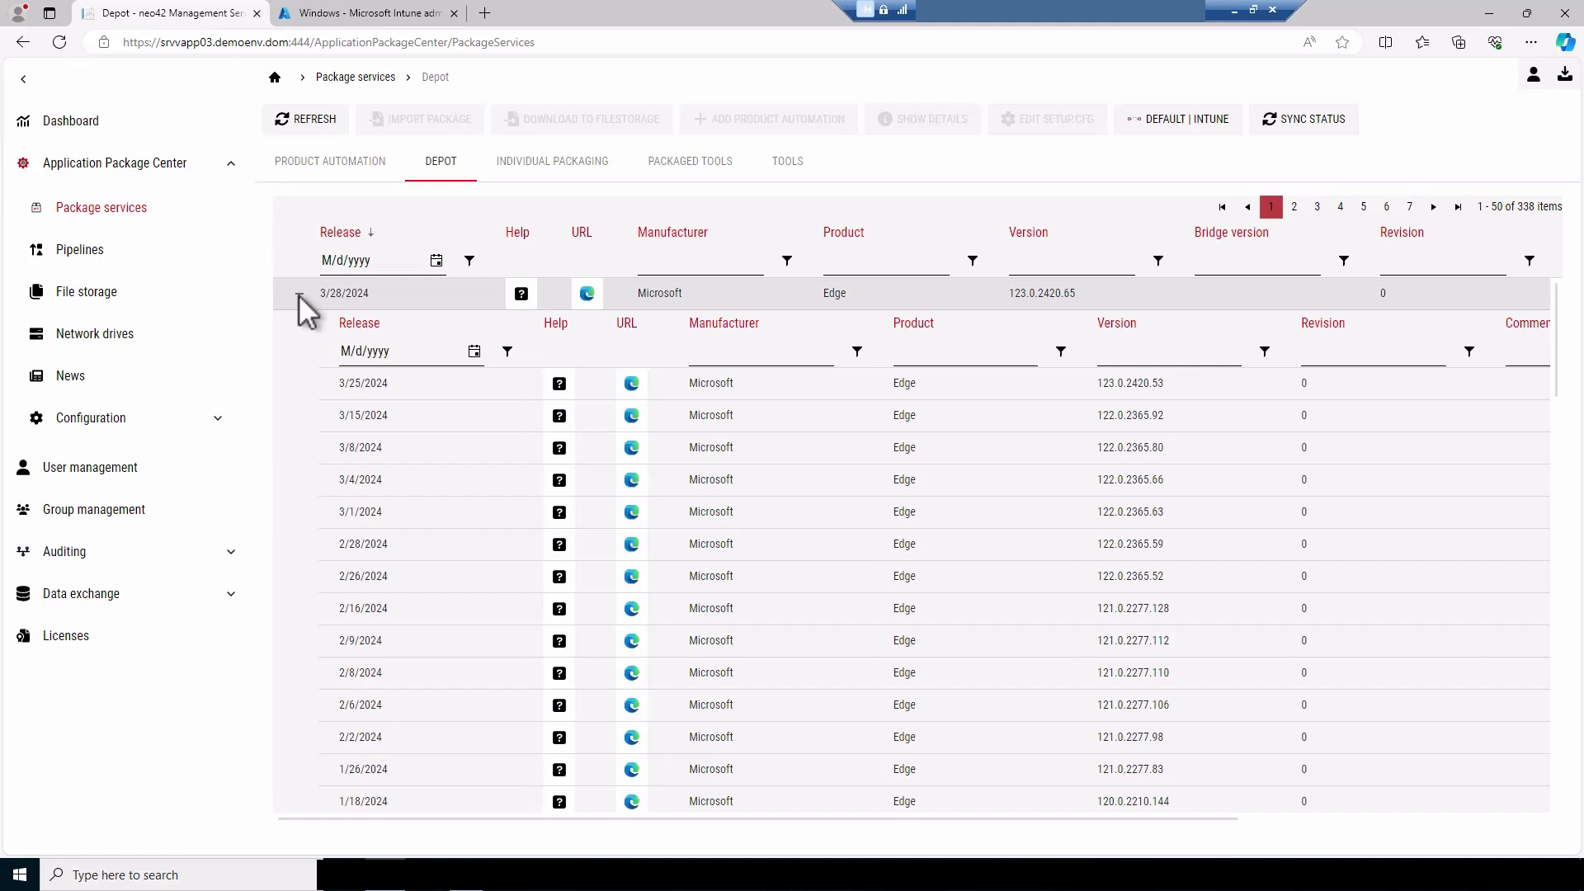
left_click(299, 293)
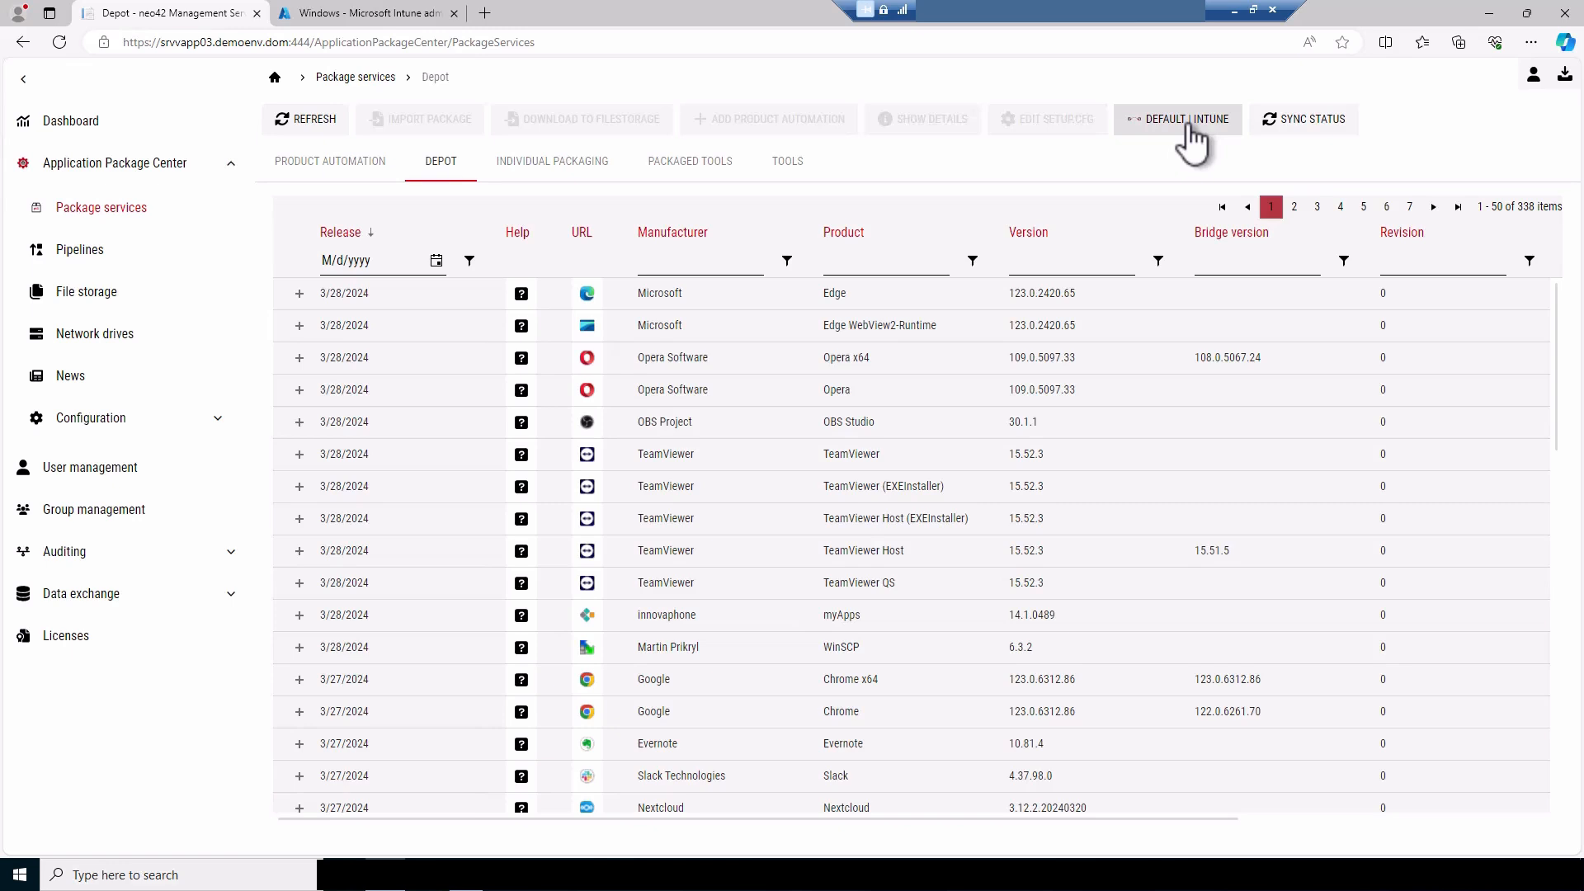
Filter the depot's products by Firefox, review the Setup.cfg options of Firefox x64 without saving, and clear the filter
left_click(845, 267)
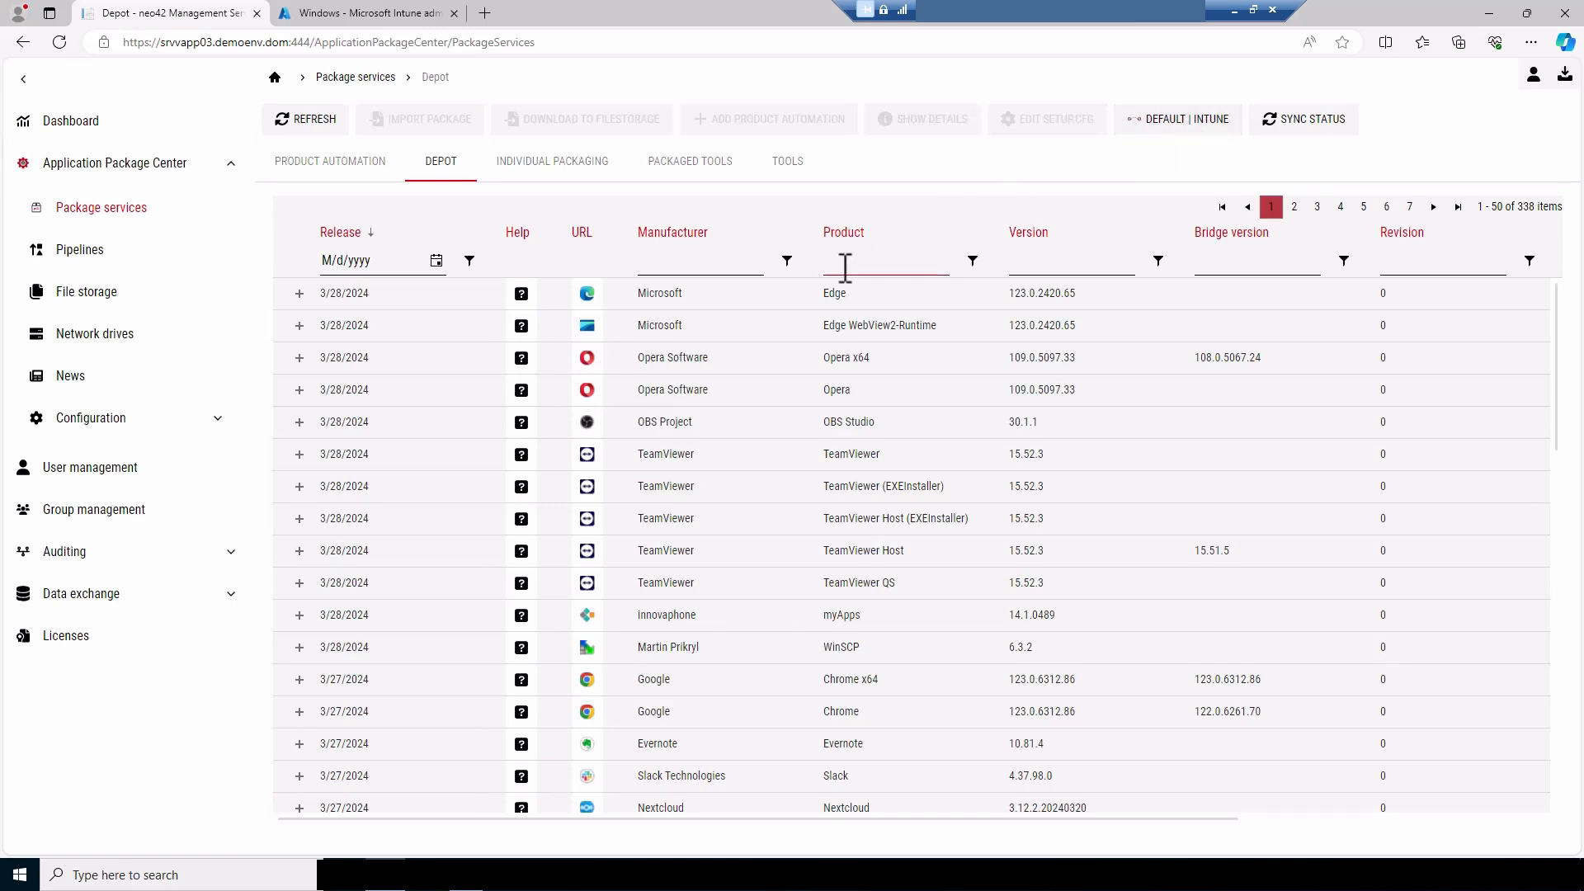
type("Firefox")
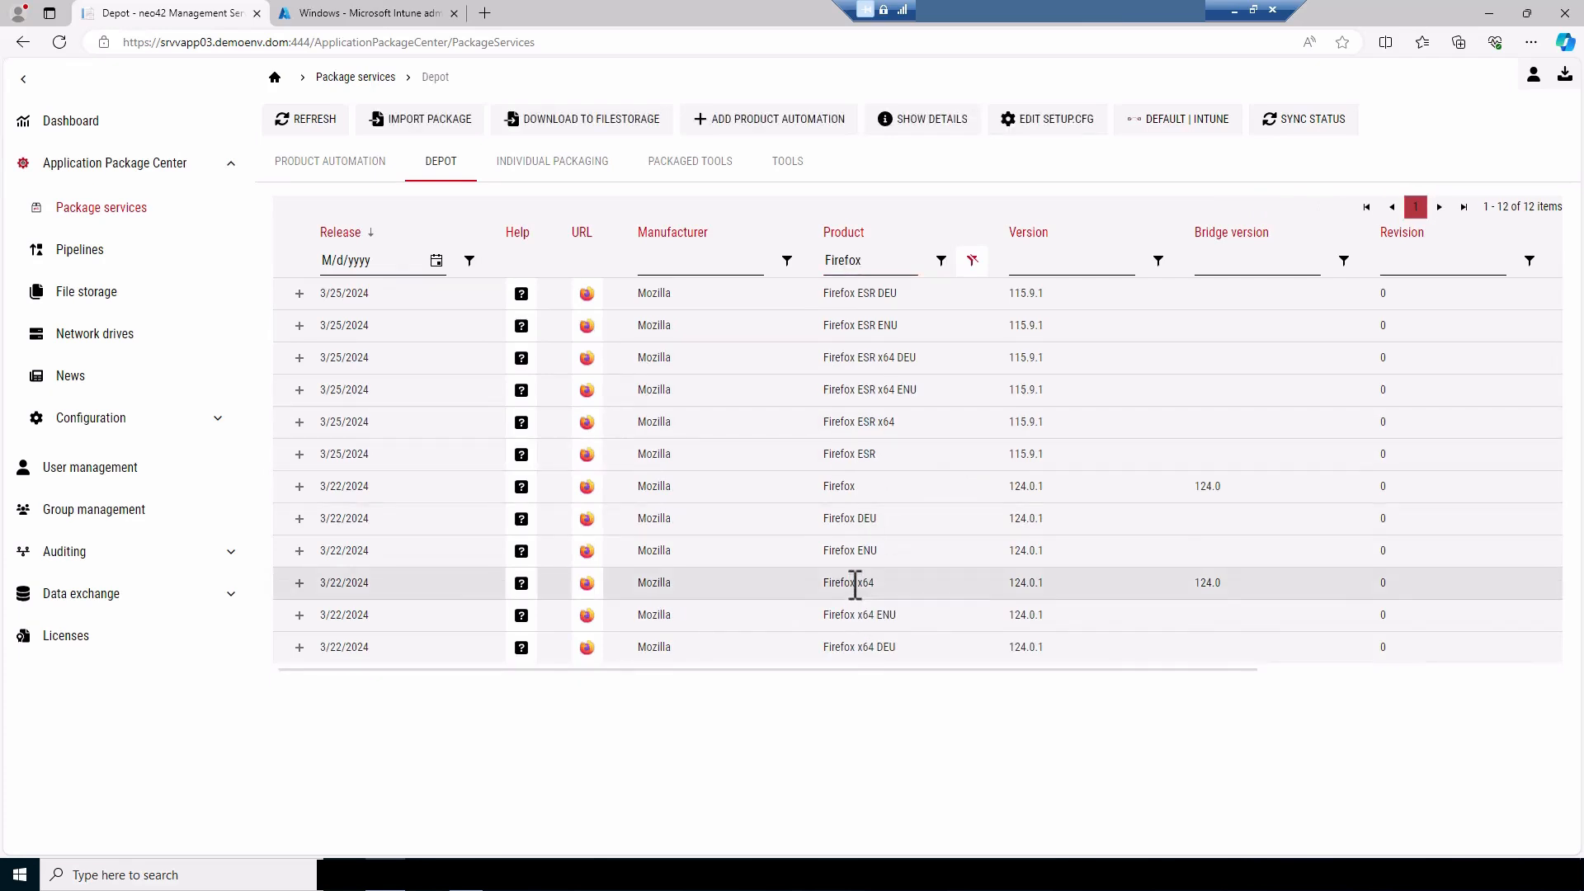
left_click(1044, 124)
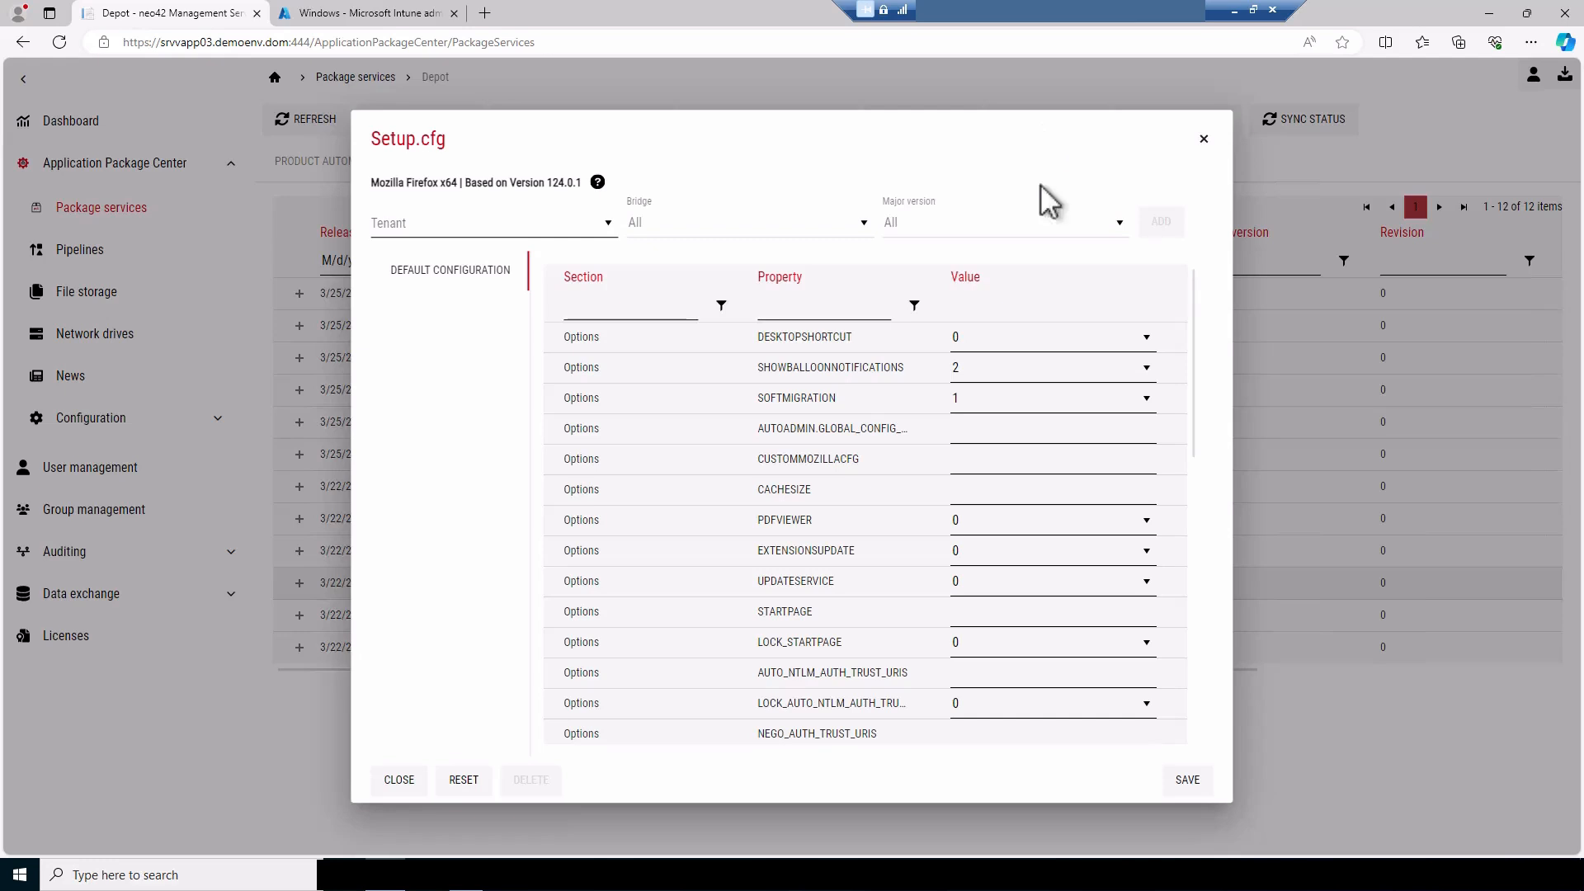
left_click(976, 620)
scroll(976, 622, "down", 3)
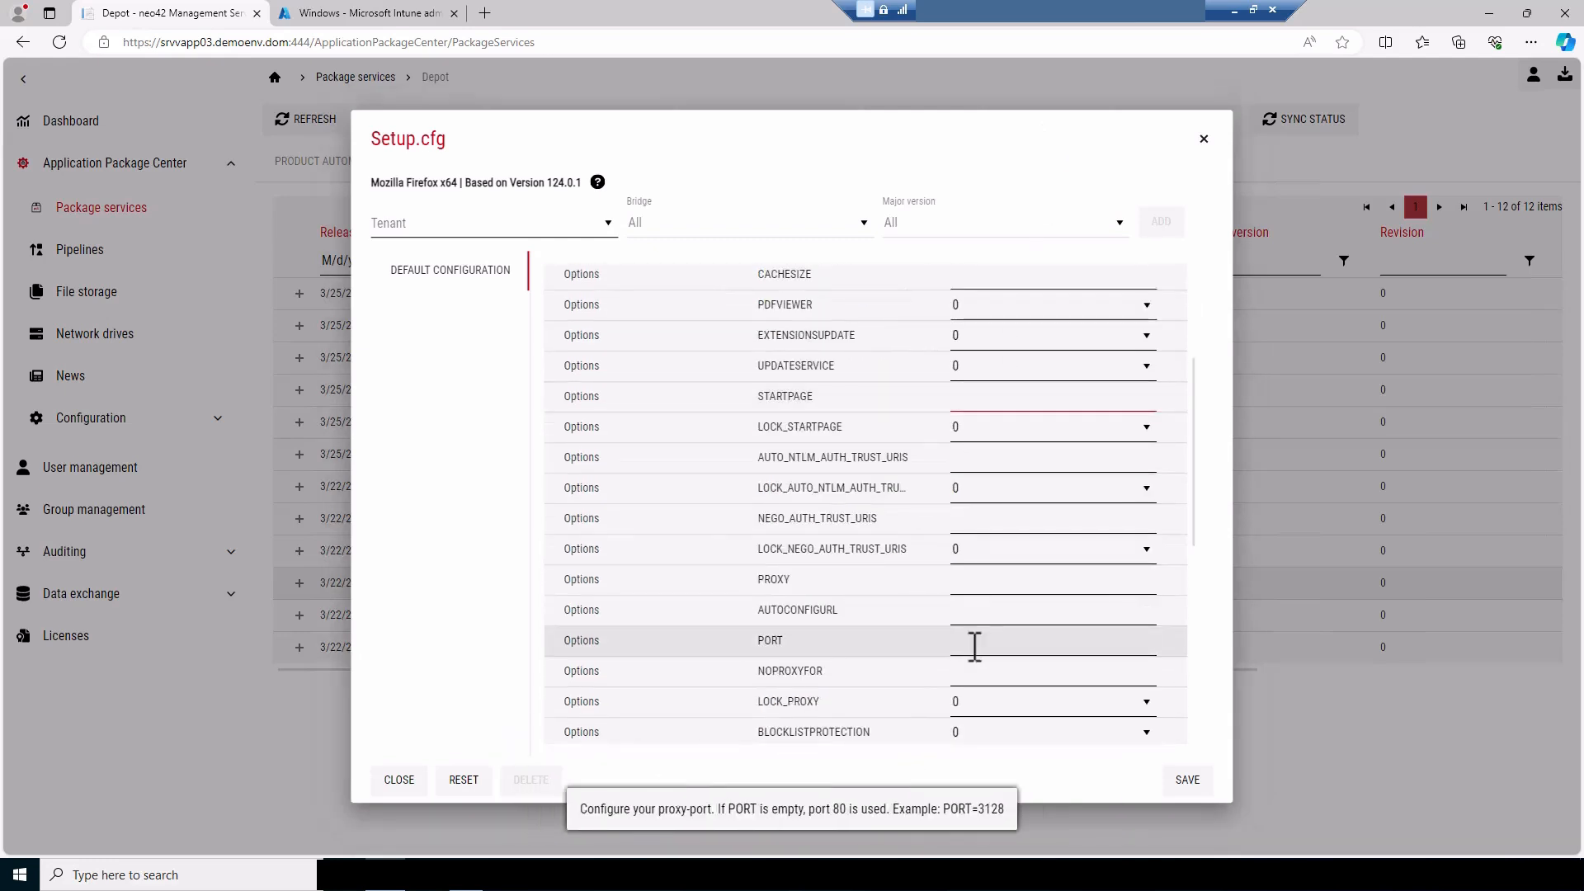
left_click(980, 582)
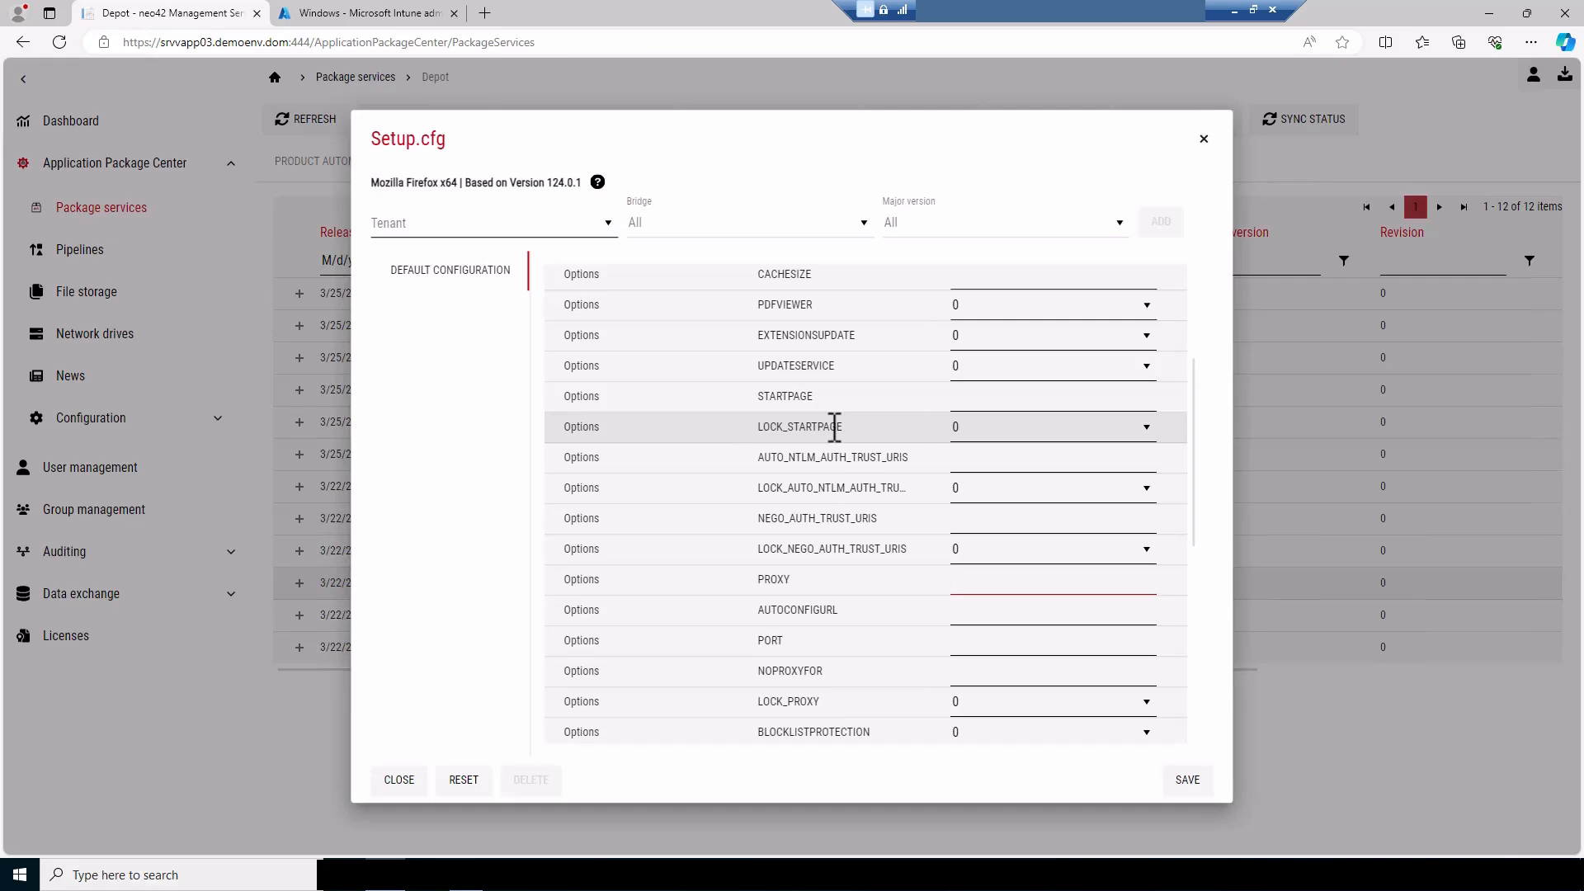
scroll(834, 427, "up", 3)
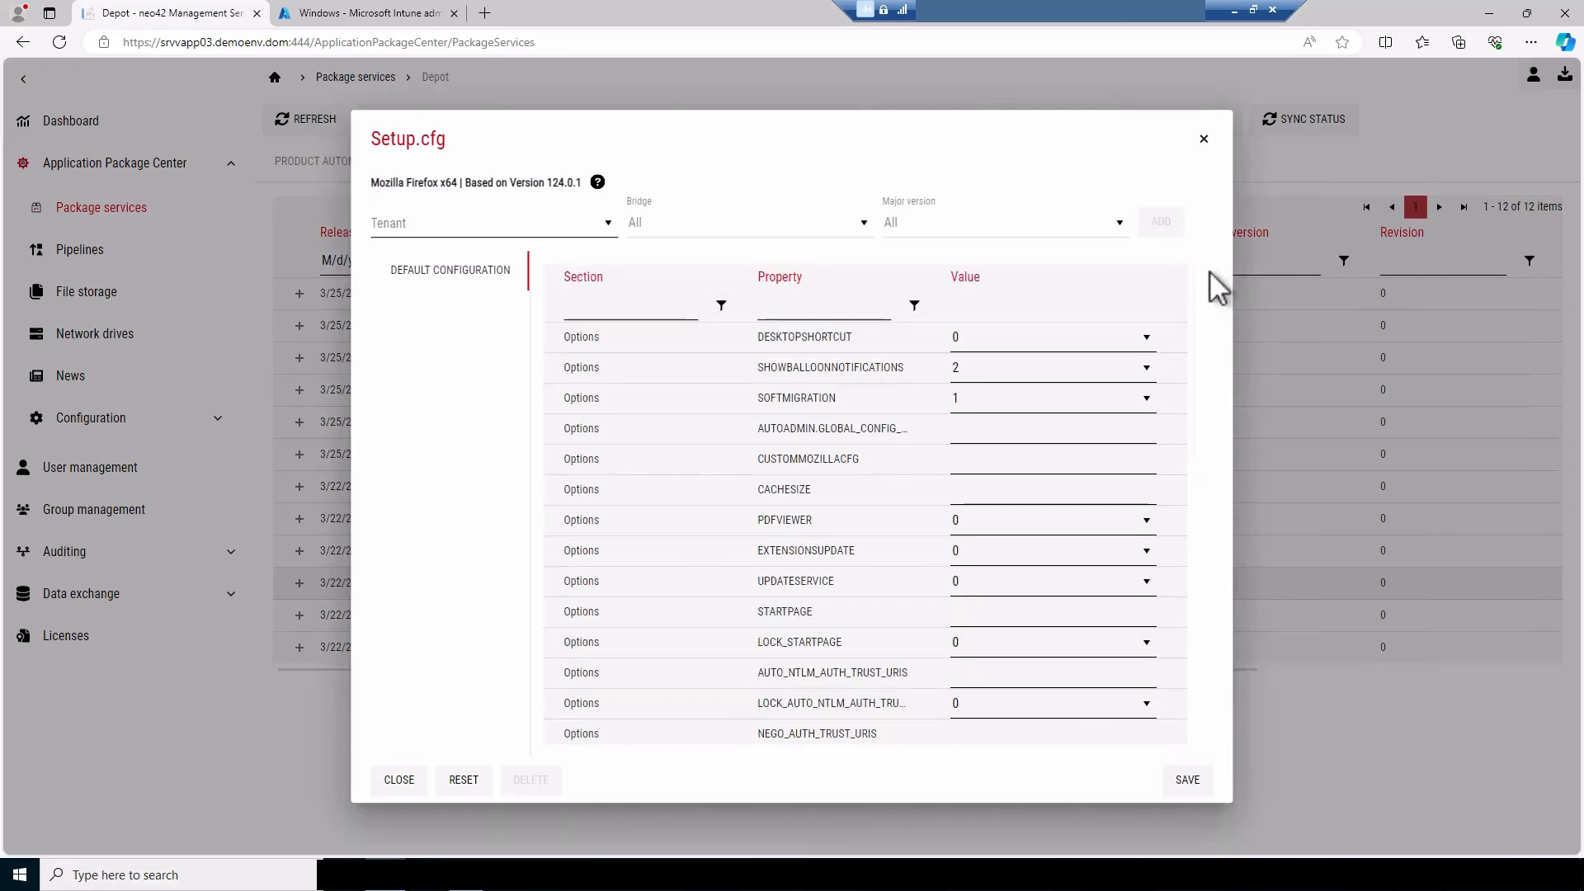
left_click(1207, 142)
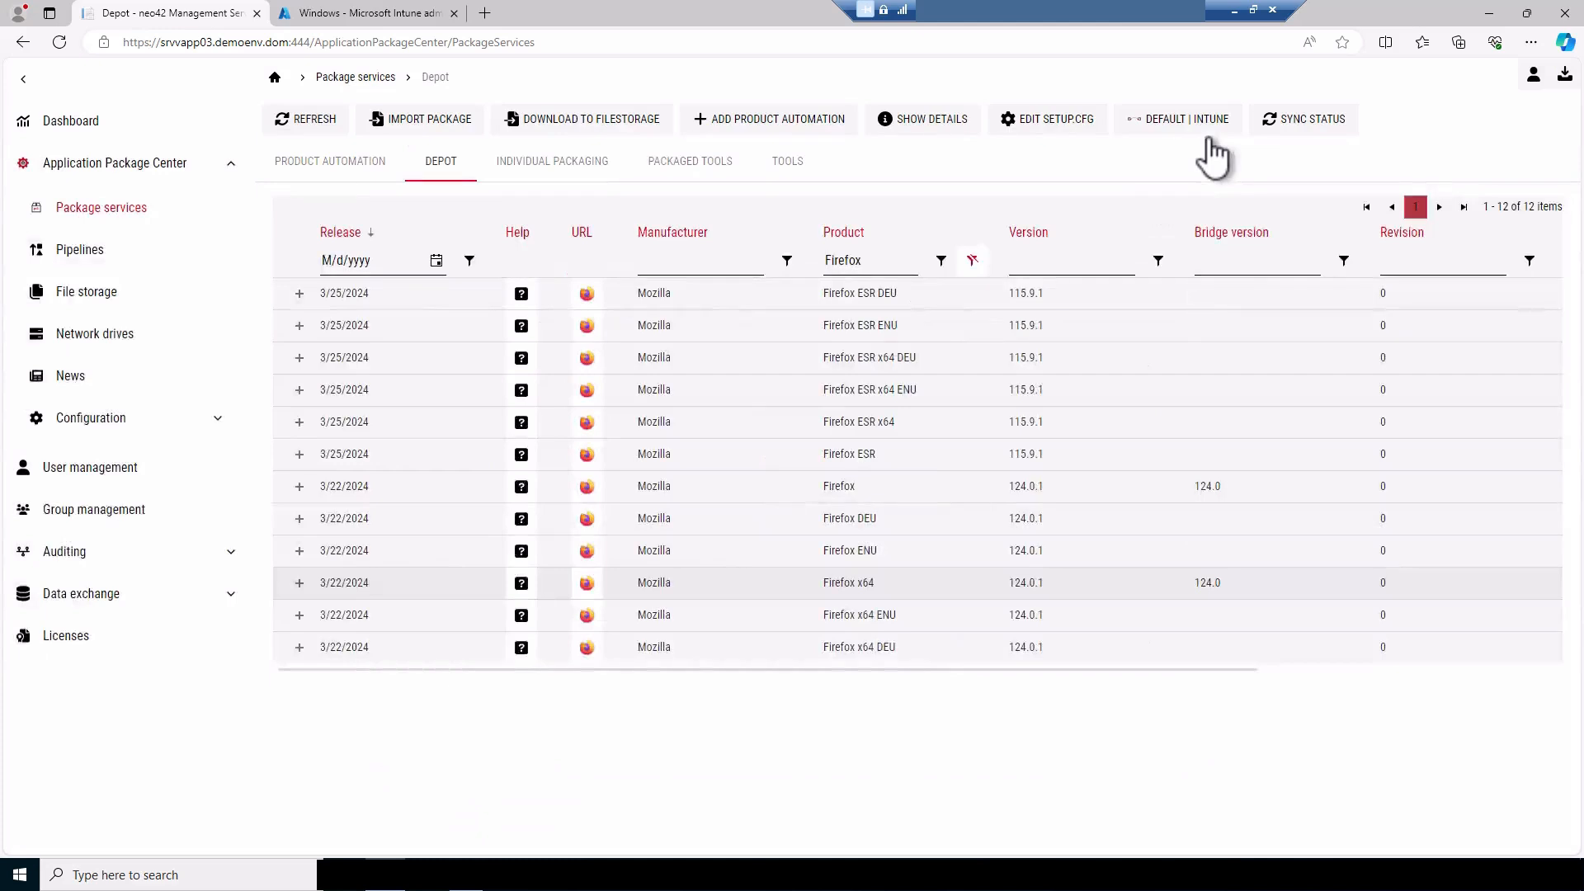
left_click(966, 262)
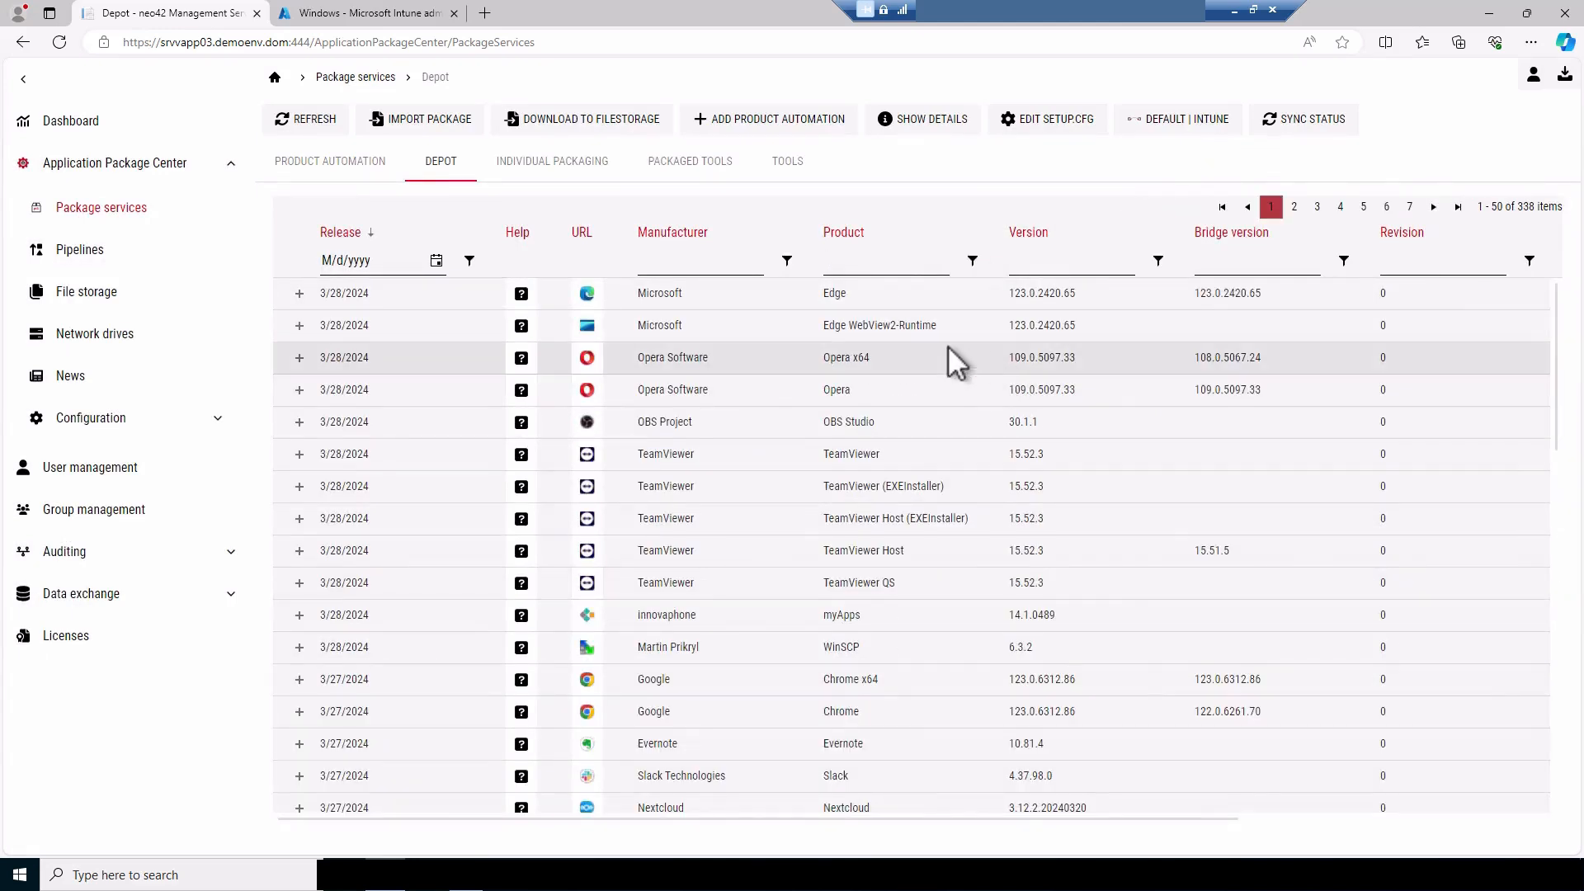
Import the Opera x64 package using the pipeline "Import package with sources from APD to Intune - Tenant: Default"
right_click(748, 355)
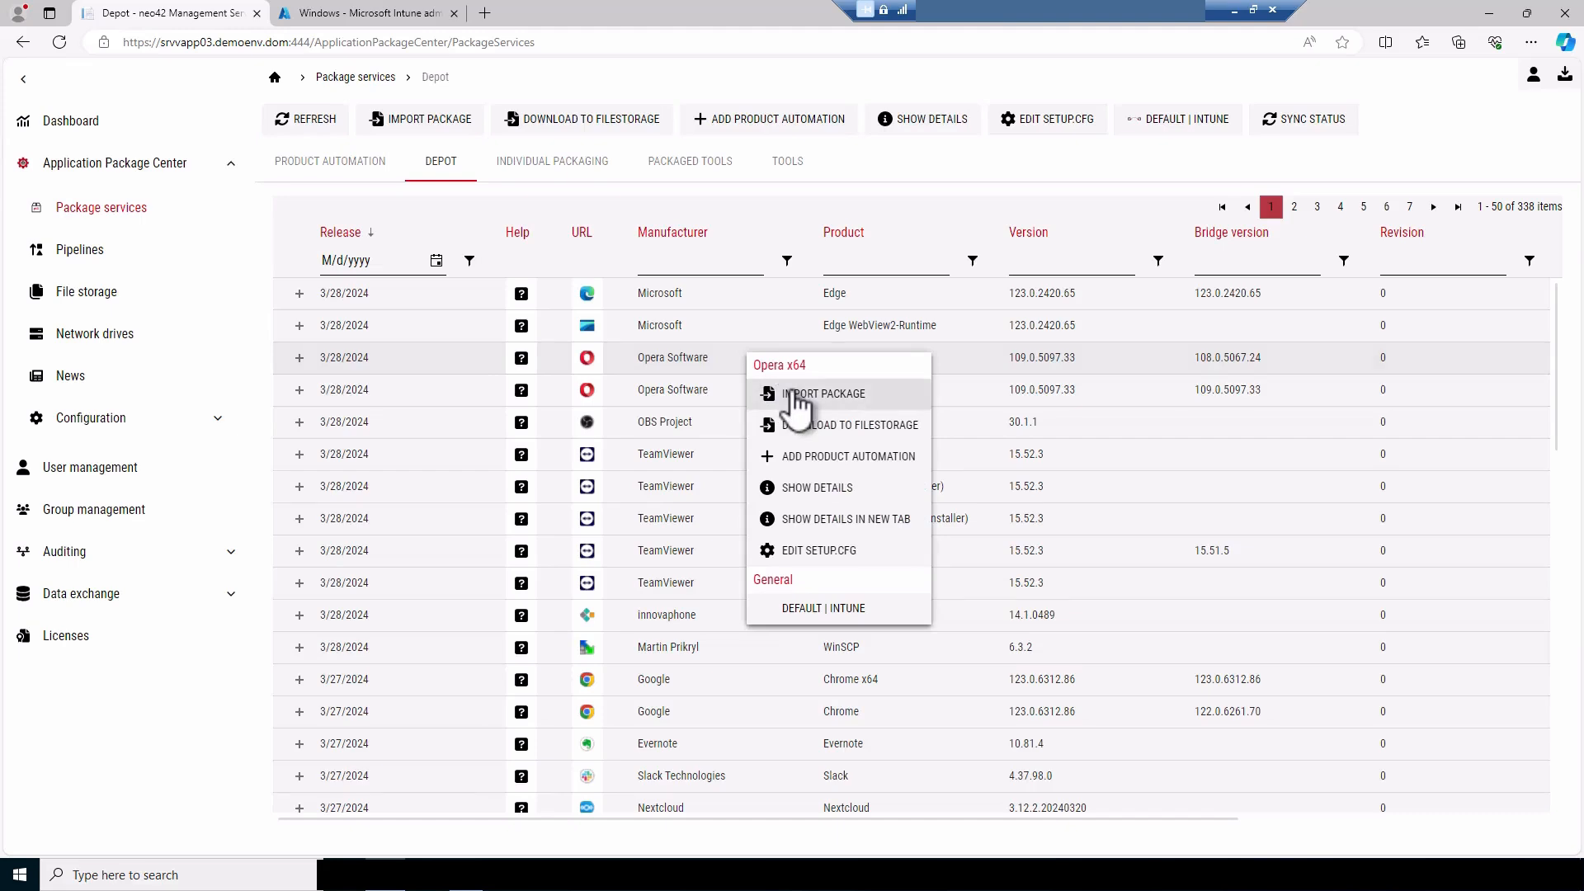
left_click(793, 396)
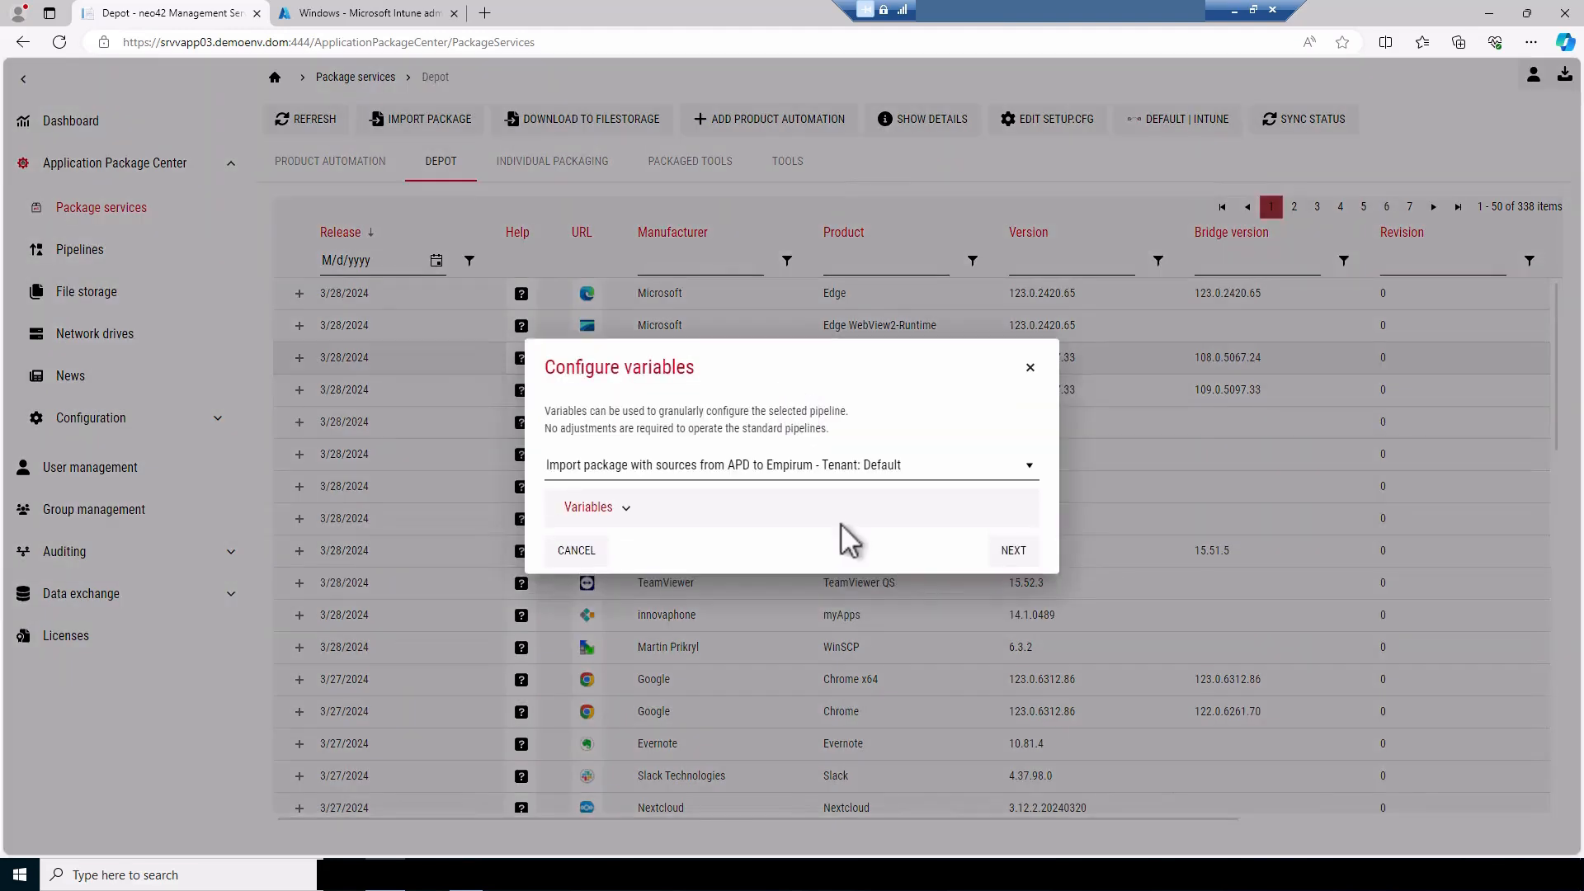
left_click(1033, 467)
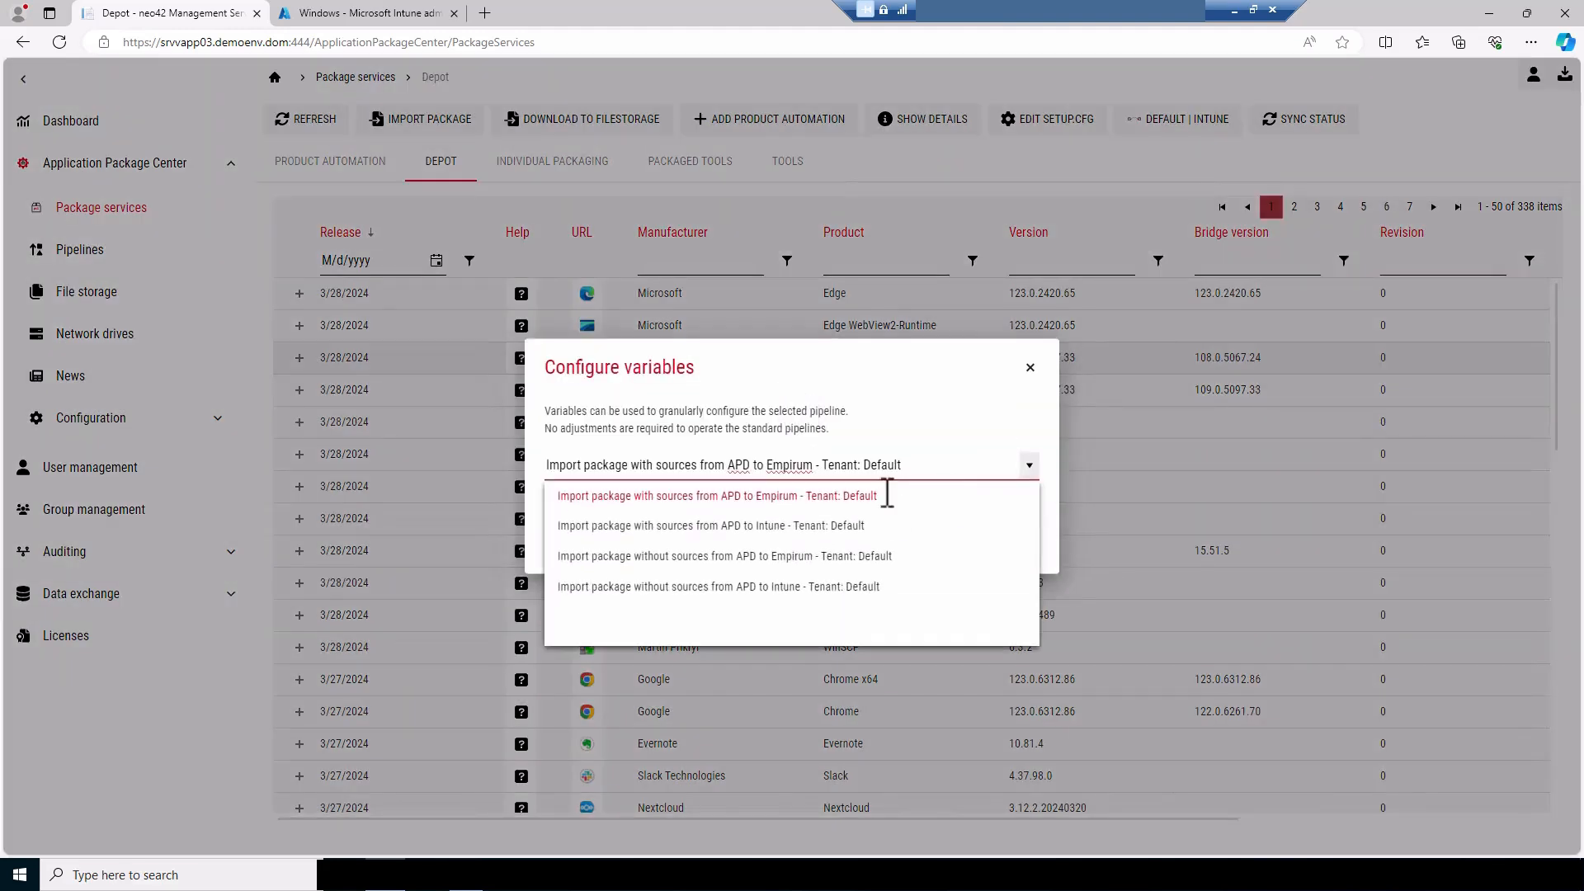
left_click(847, 528)
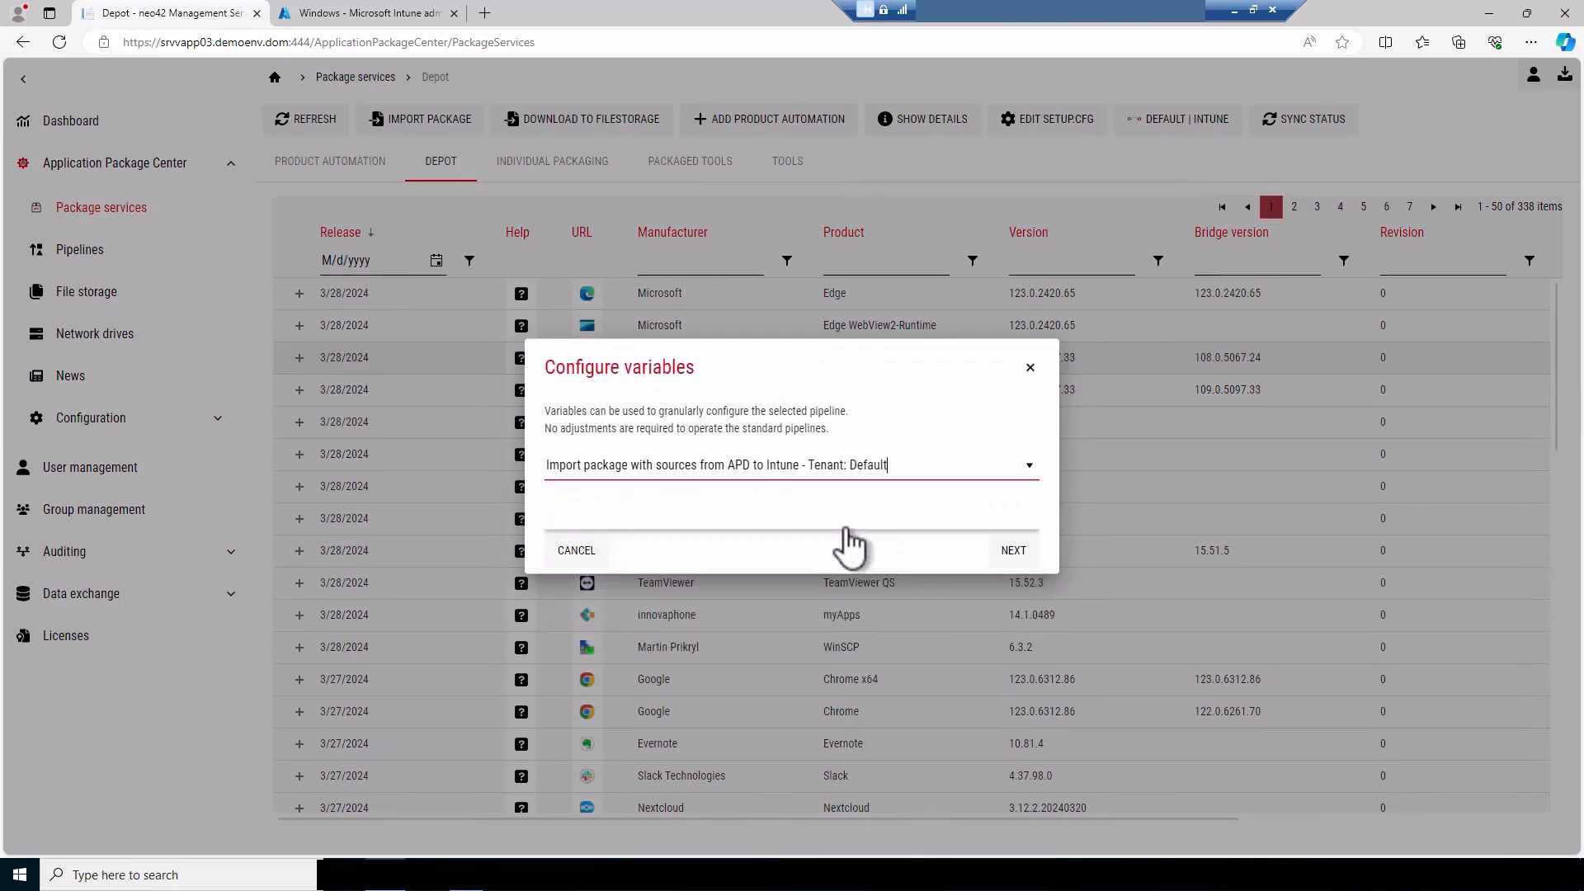
left_click(1022, 552)
left_click(887, 507)
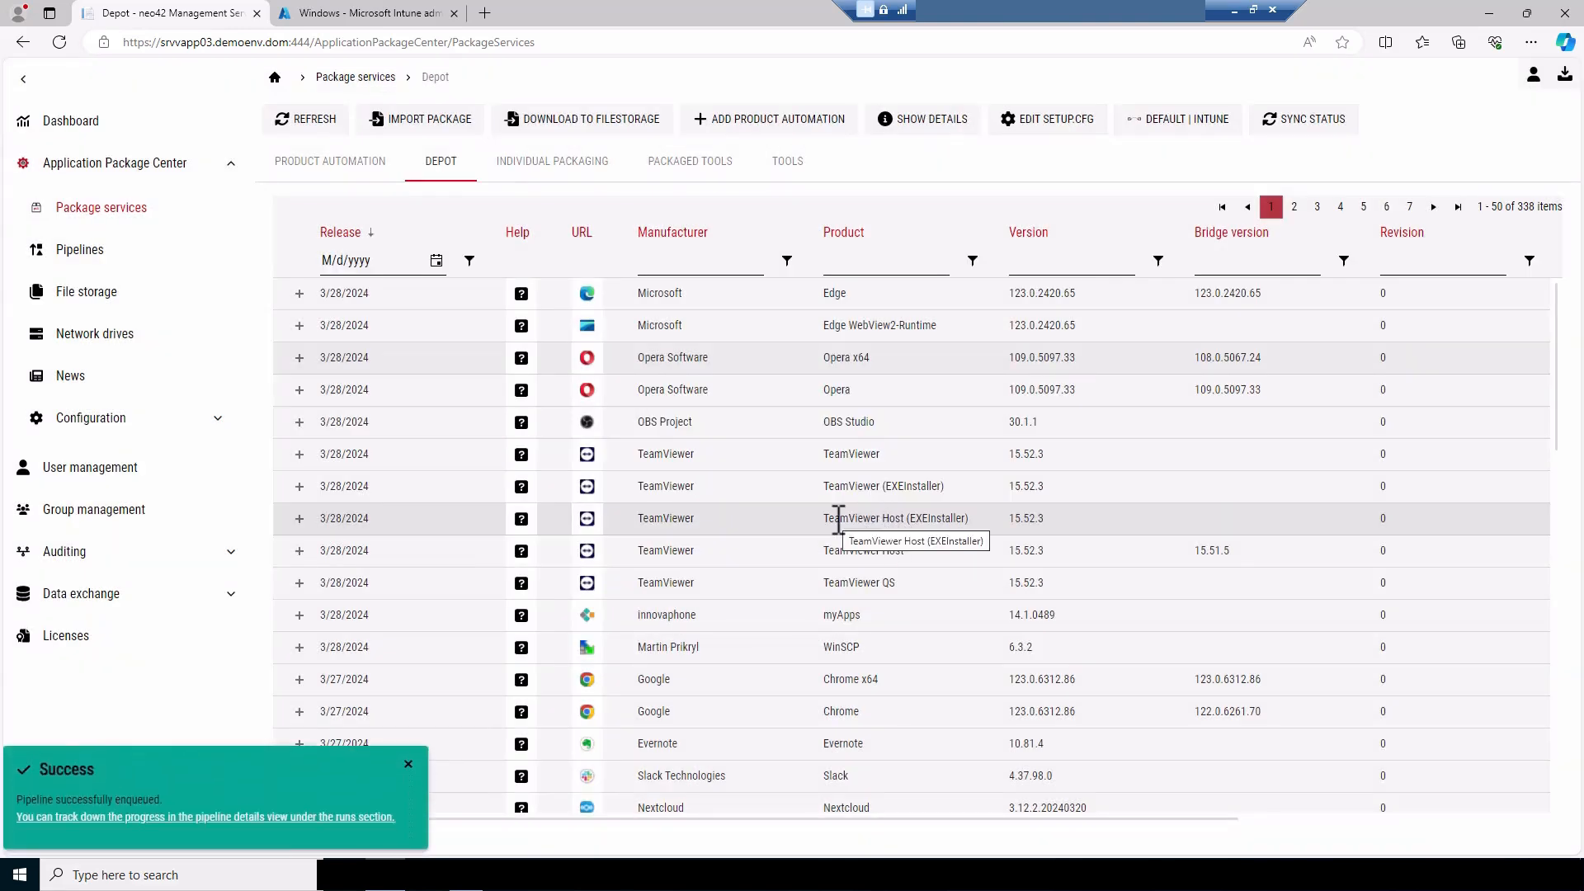
Follow the current import run's log and refresh the Windows apps list in the Microsoft Intune admin center
left_click(334, 817)
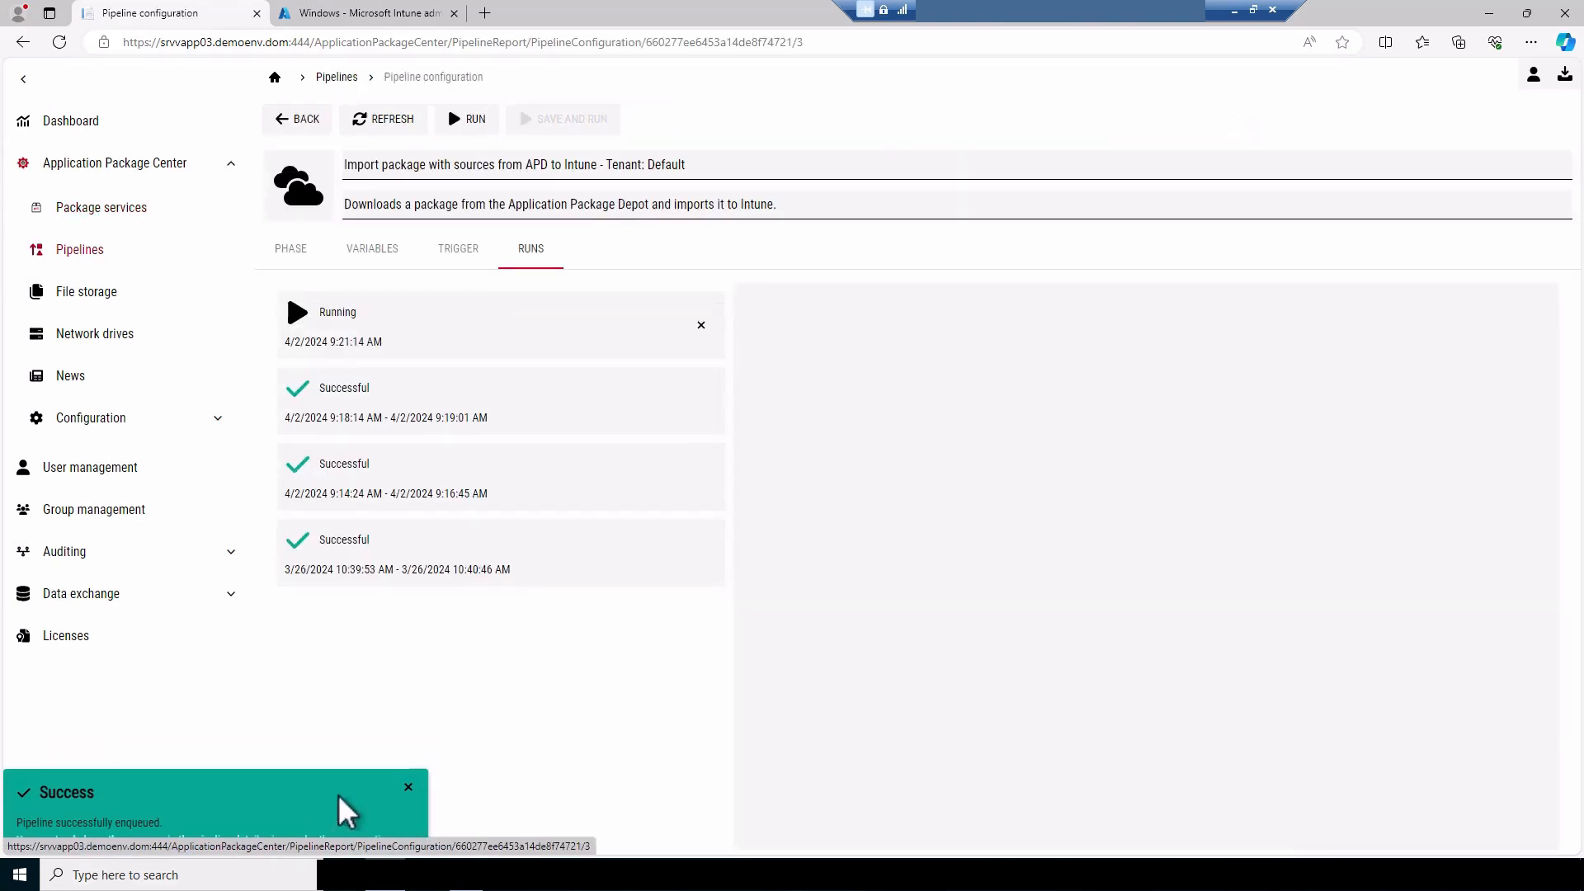
left_click(418, 323)
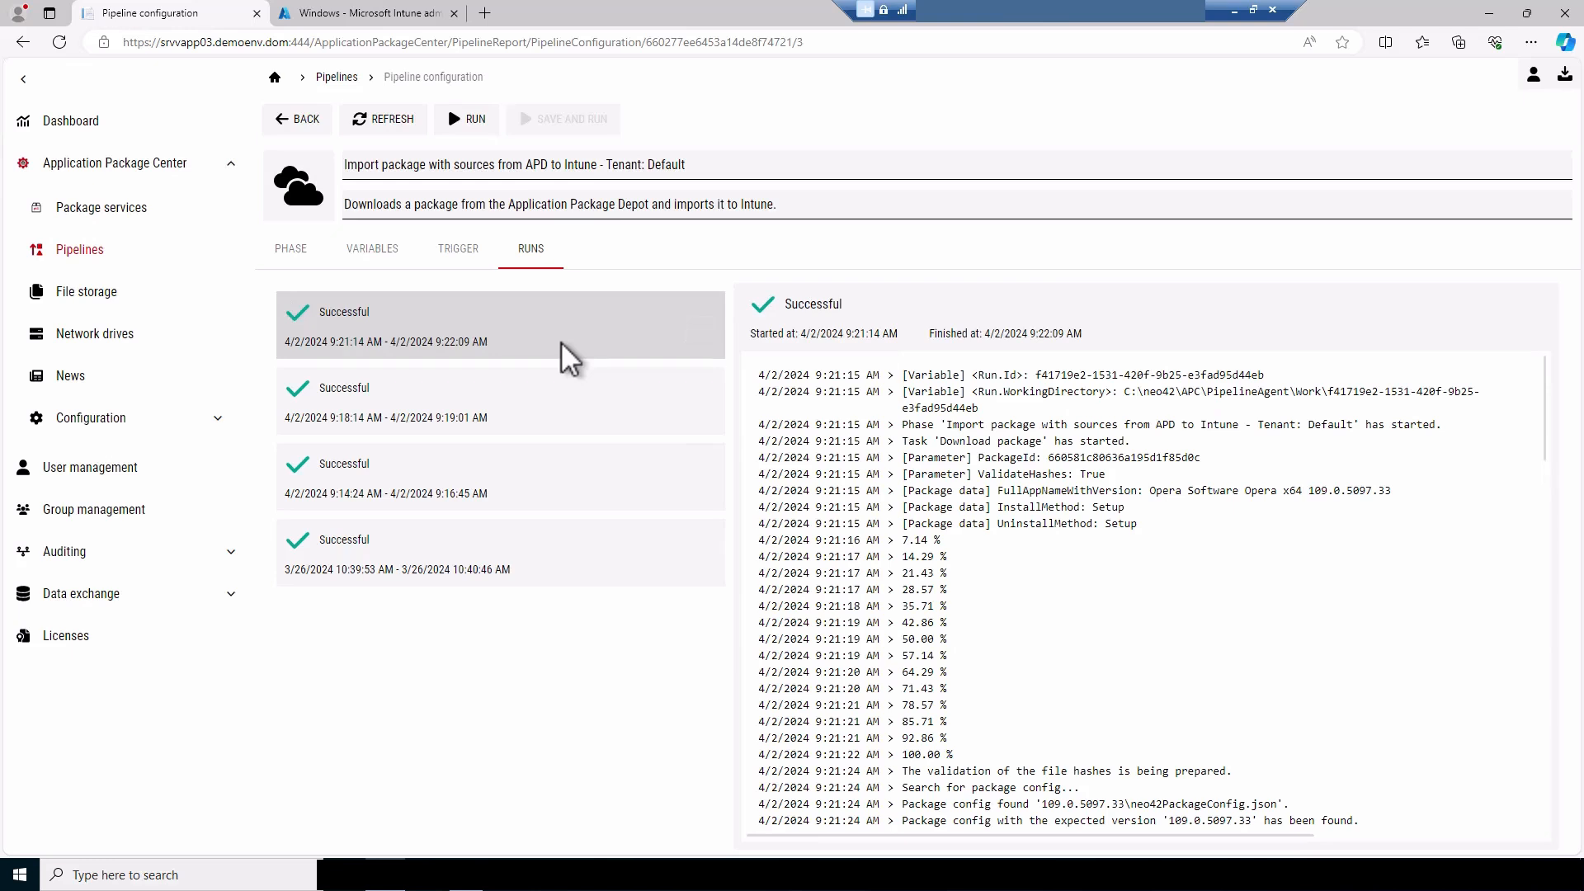
left_click(391, 15)
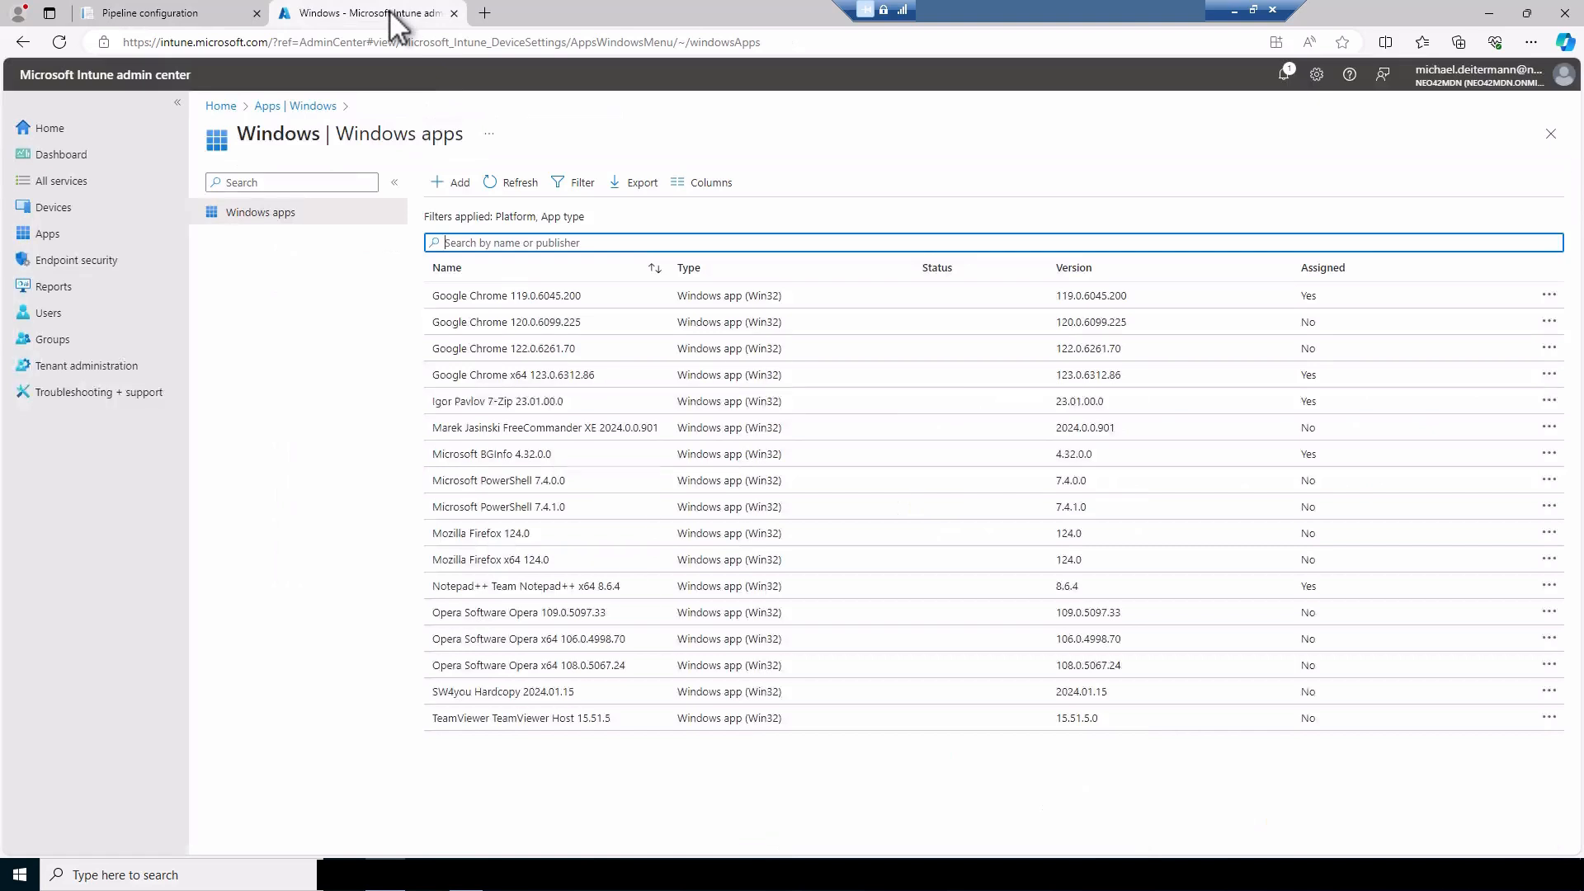
left_click(518, 190)
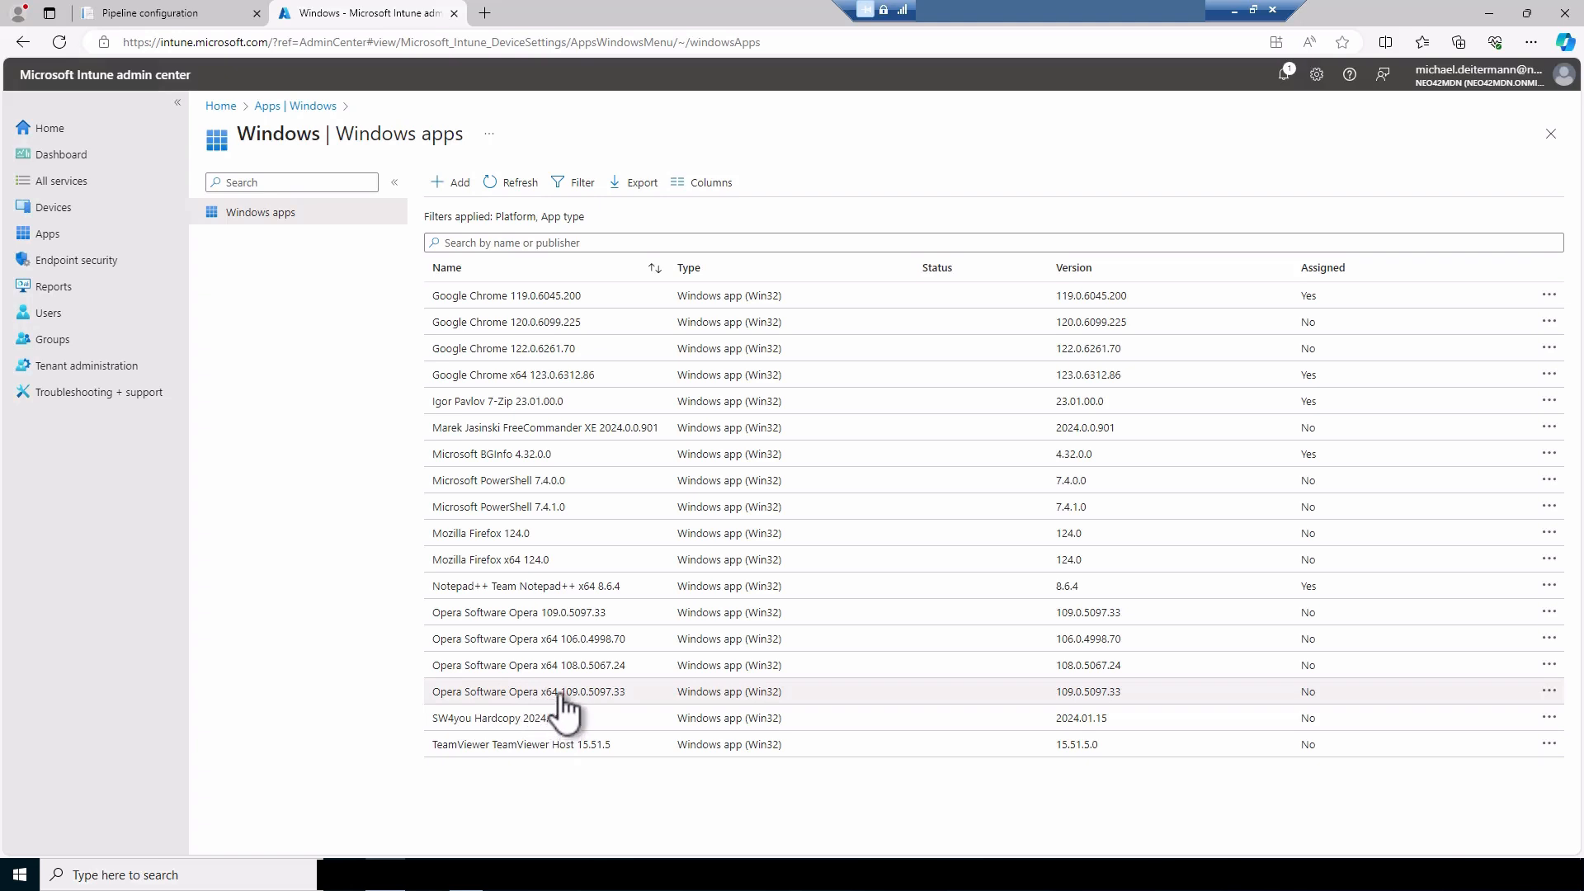
Return to the neo42 site and check the update state of the Empirum Firefox x64 entry under product automation
left_click(209, 12)
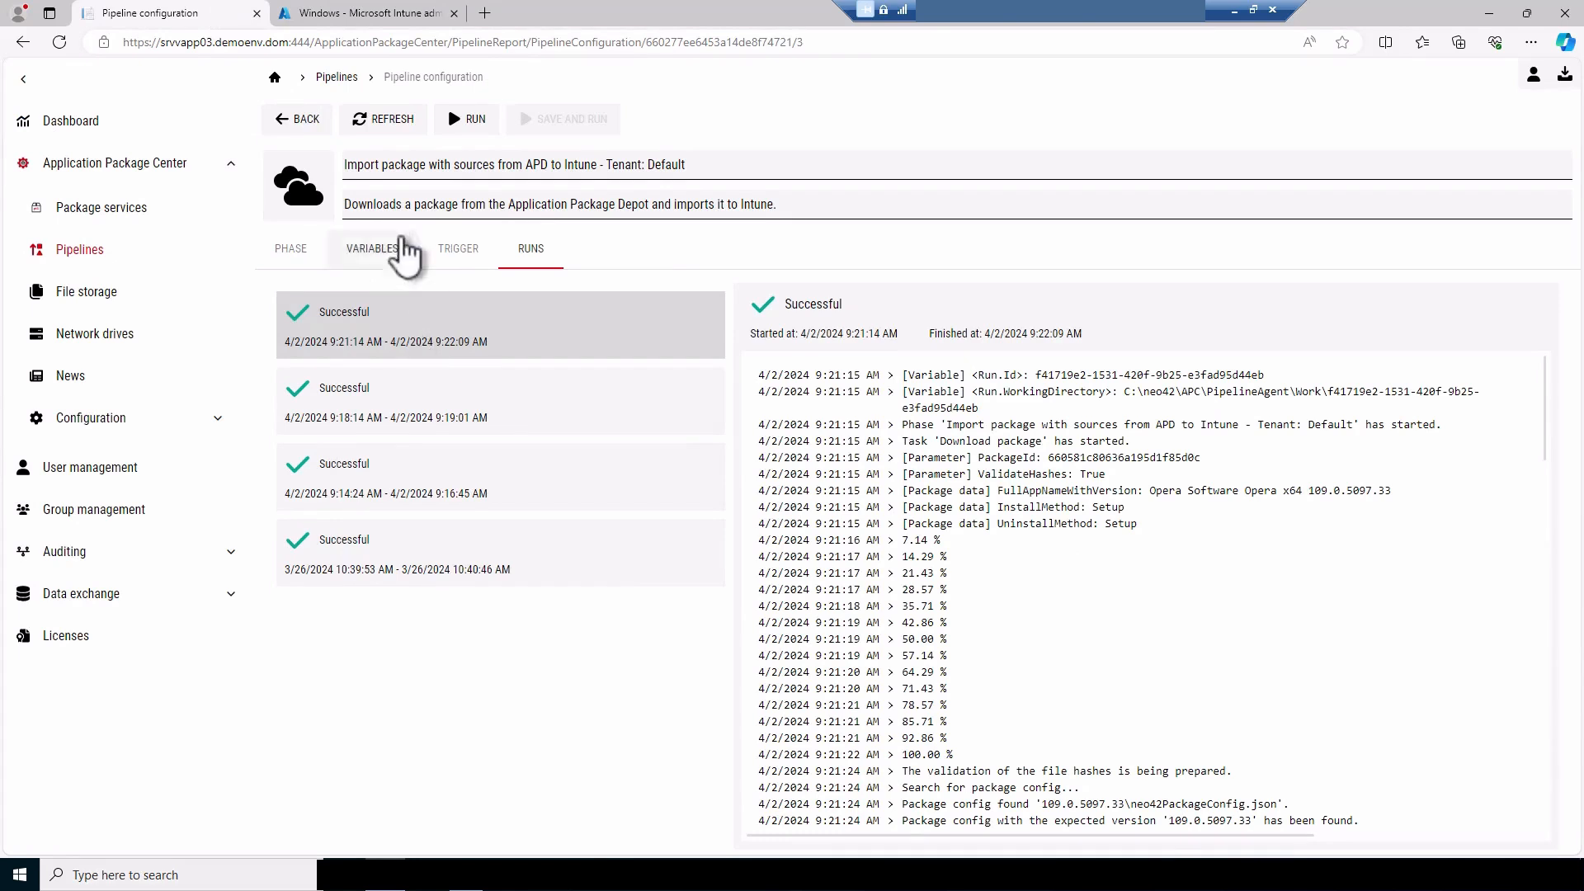
left_click(121, 216)
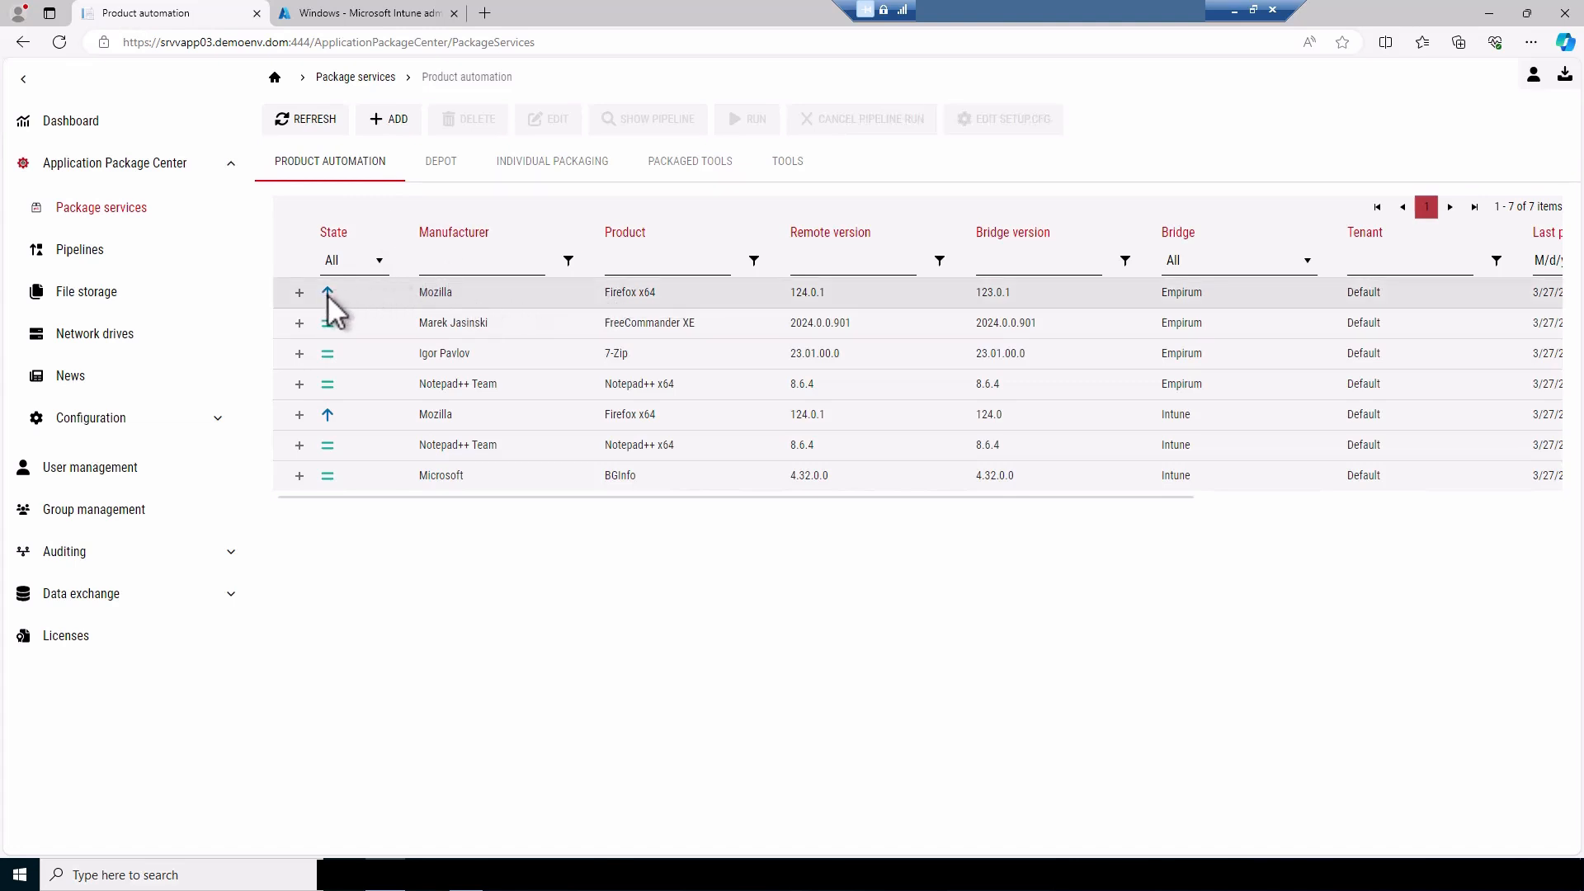
mouse_move(329, 291)
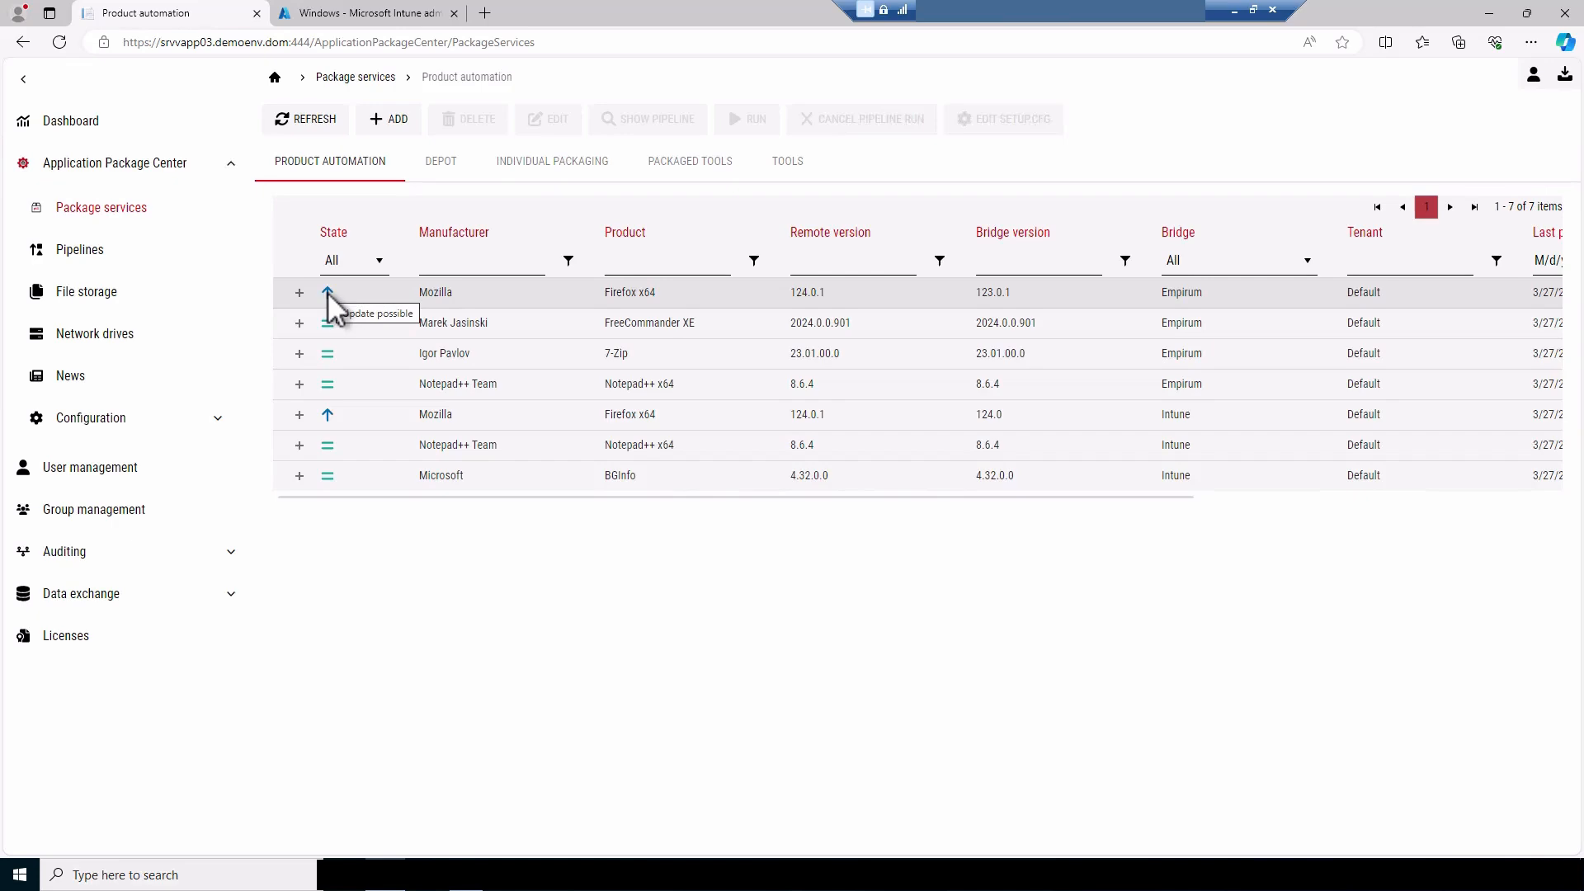
Edit the Empirum product automation for Mozilla Firefox x64, keep its test-phase pipeline, schedule and variables, and save it
left_click(427, 294)
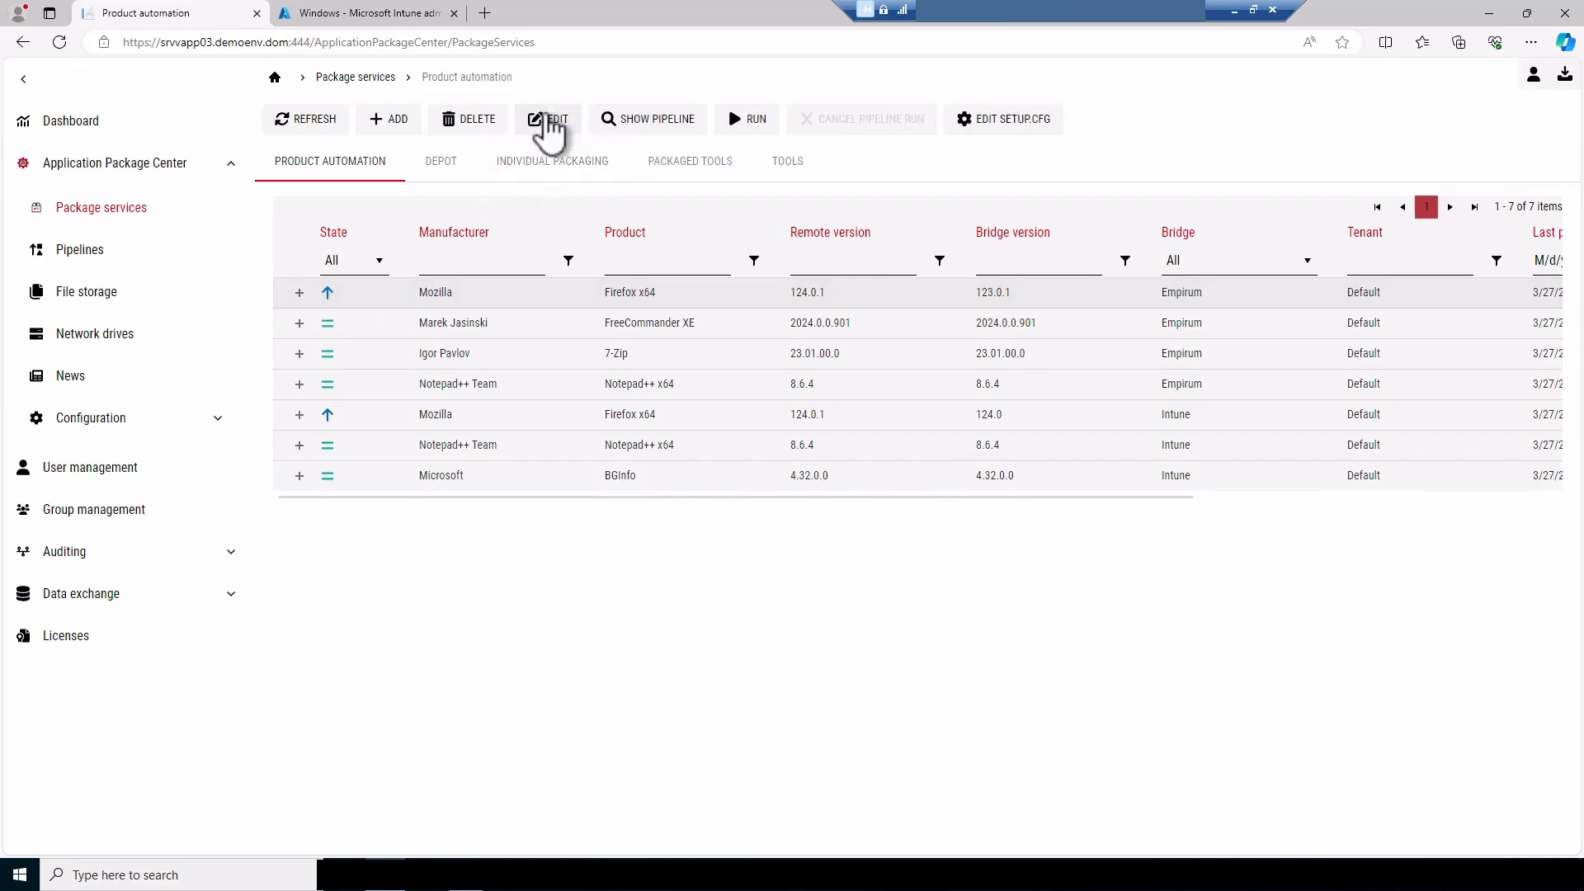
left_click(548, 124)
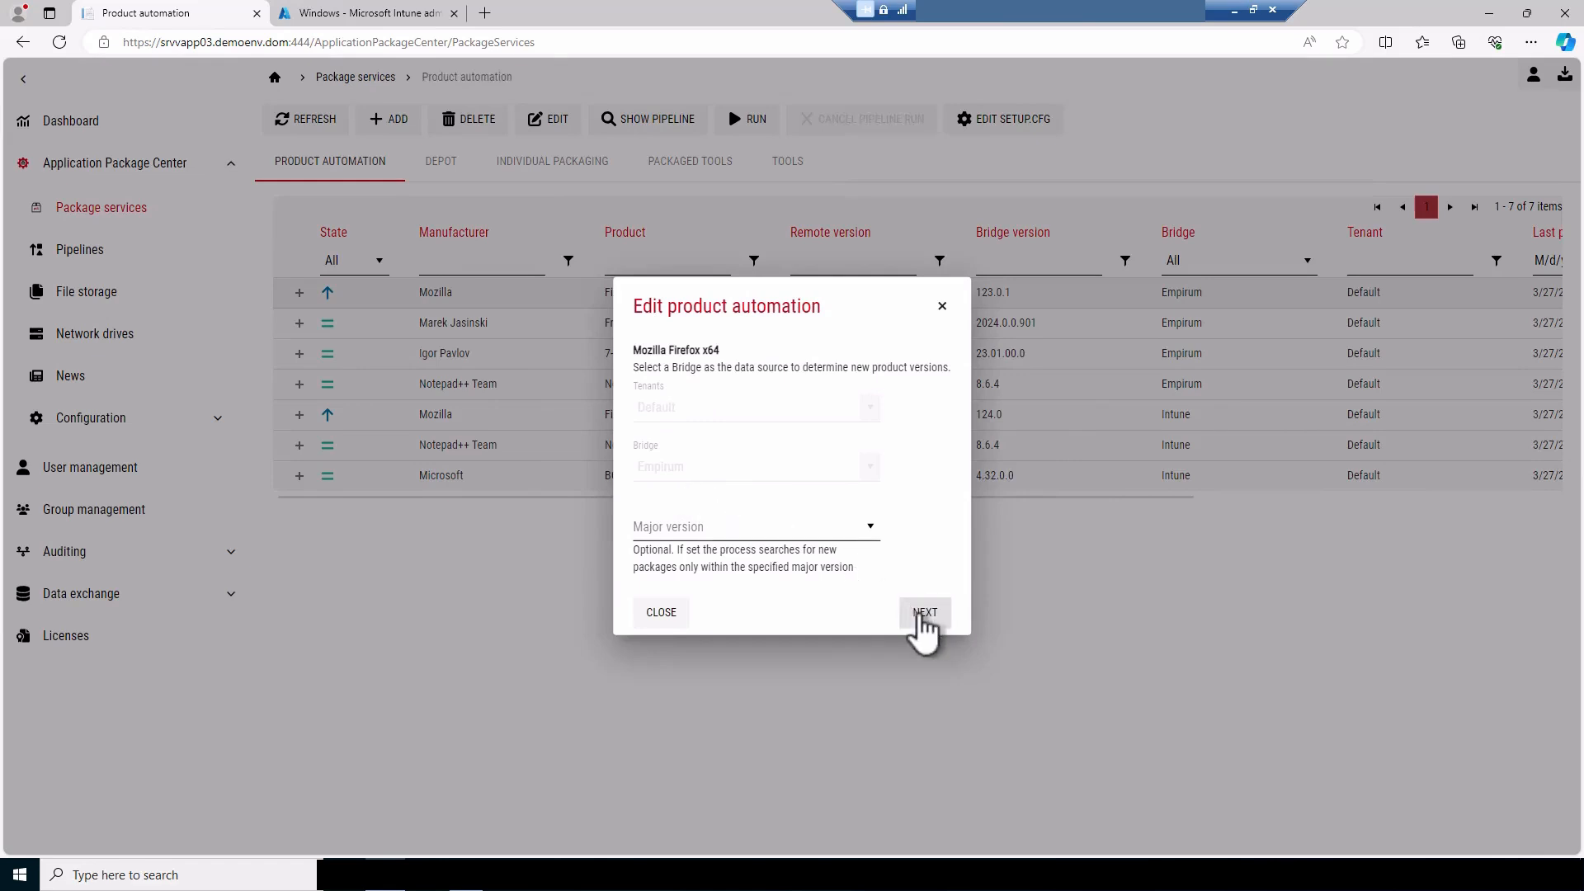
left_click(918, 614)
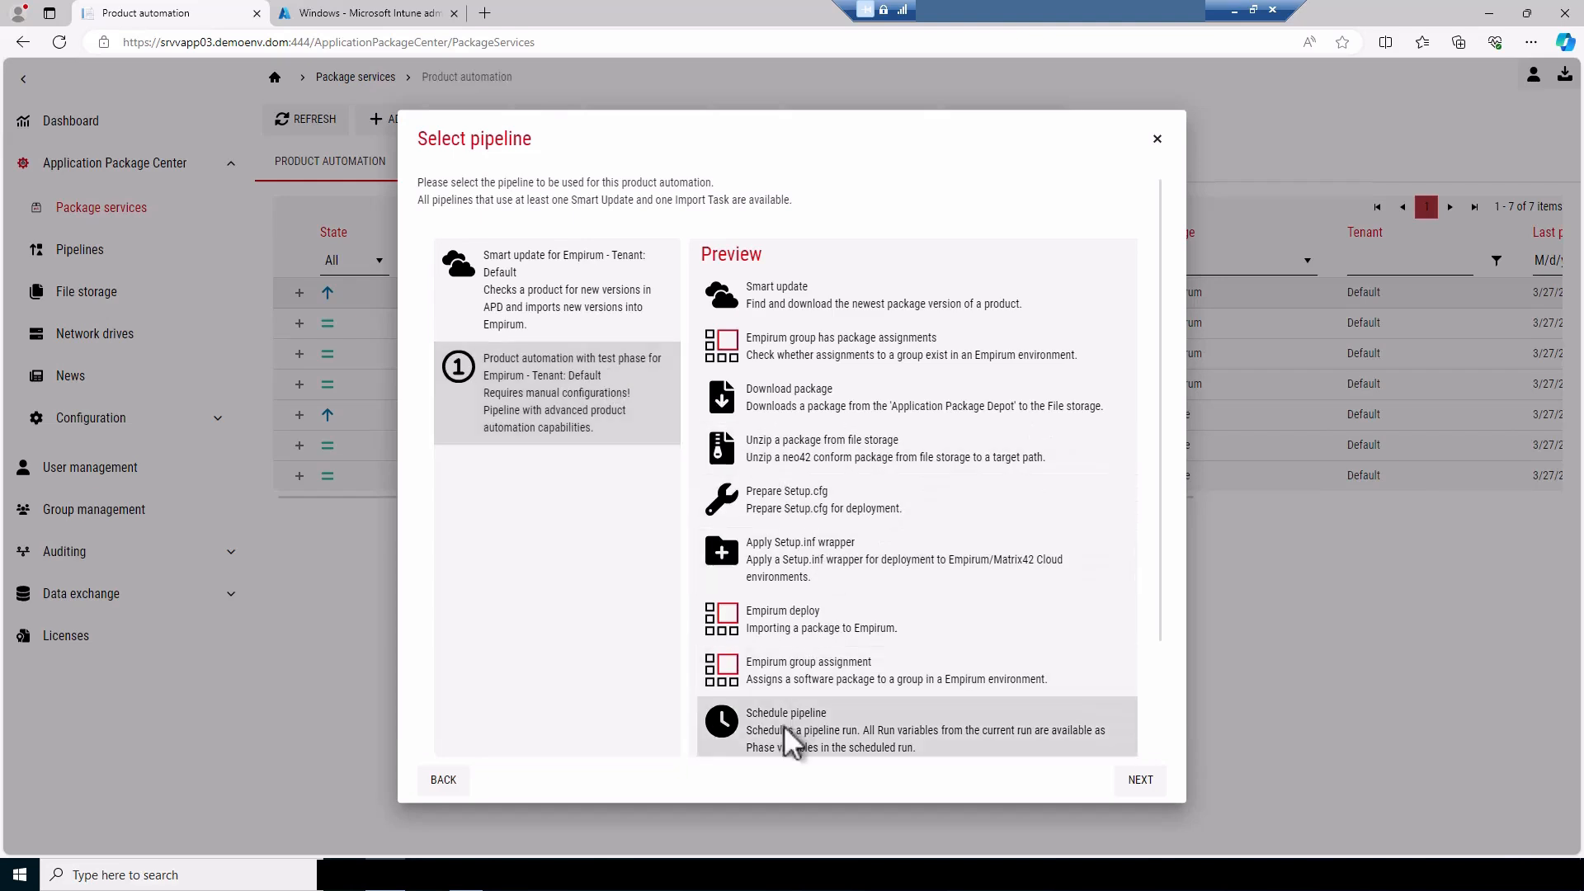
scroll(780, 726, "down", 1)
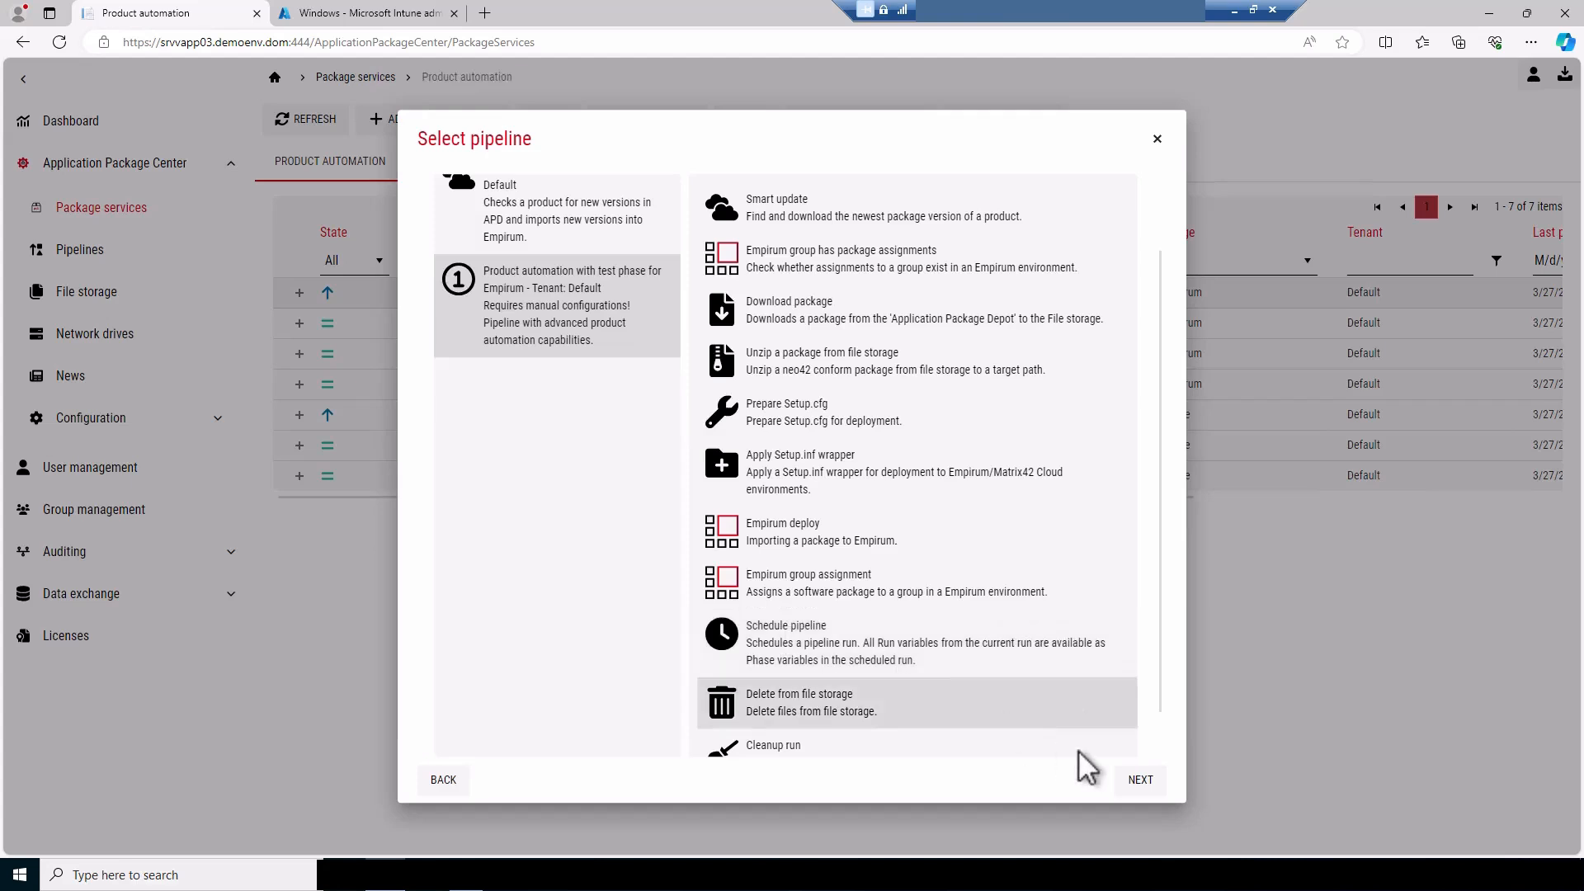
left_click(1141, 780)
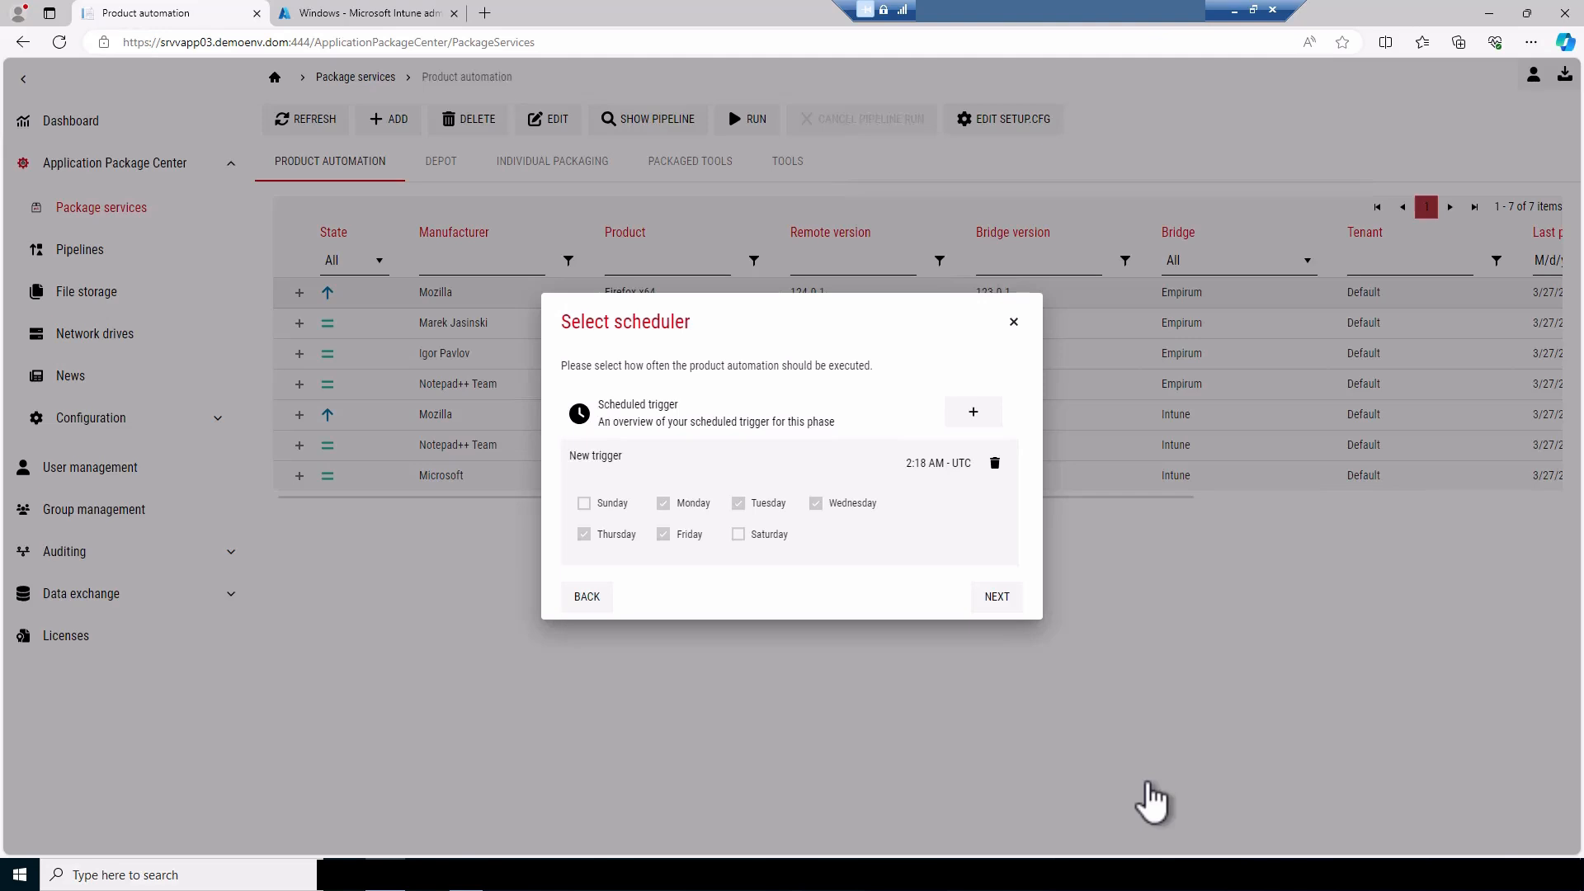
left_click(997, 597)
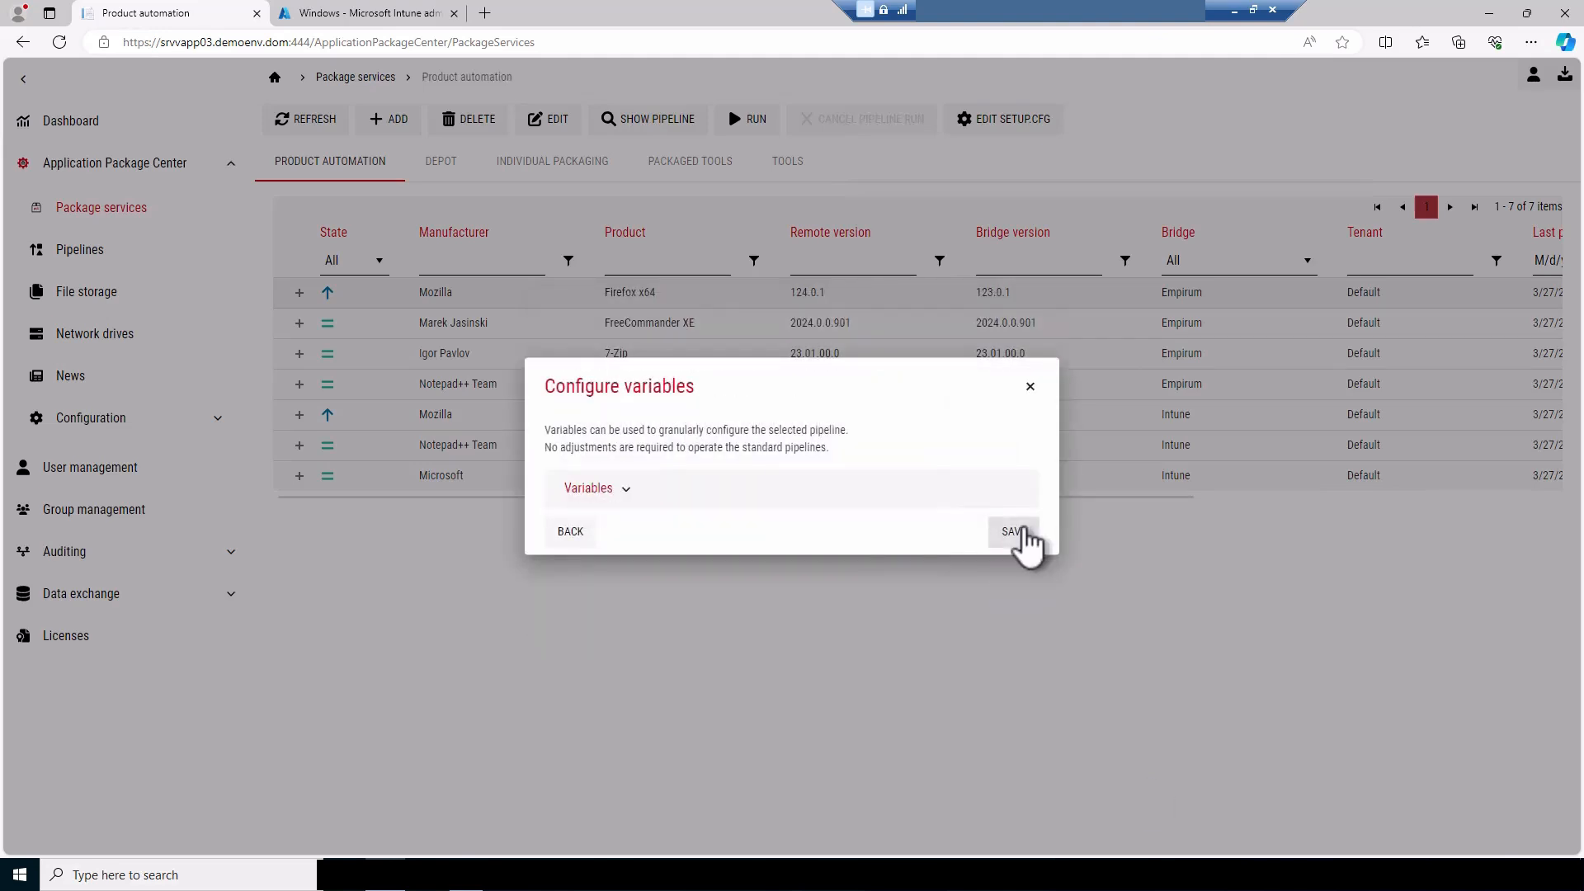
left_click(1014, 533)
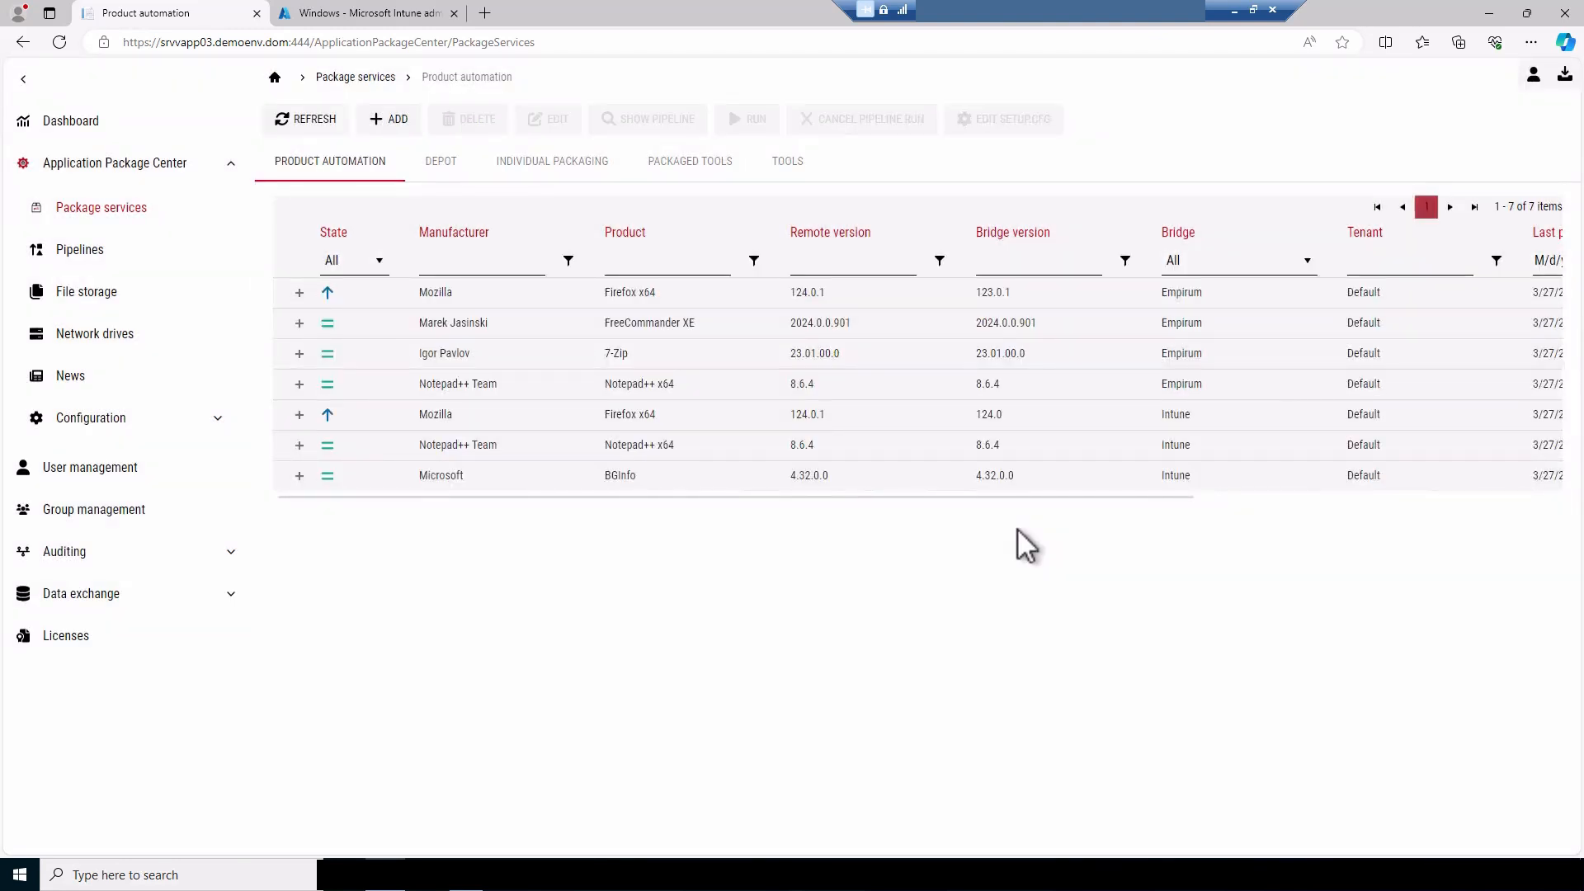
Run the Empirum product automation pipeline for Firefox x64 and refresh the product automation list
right_click(747, 292)
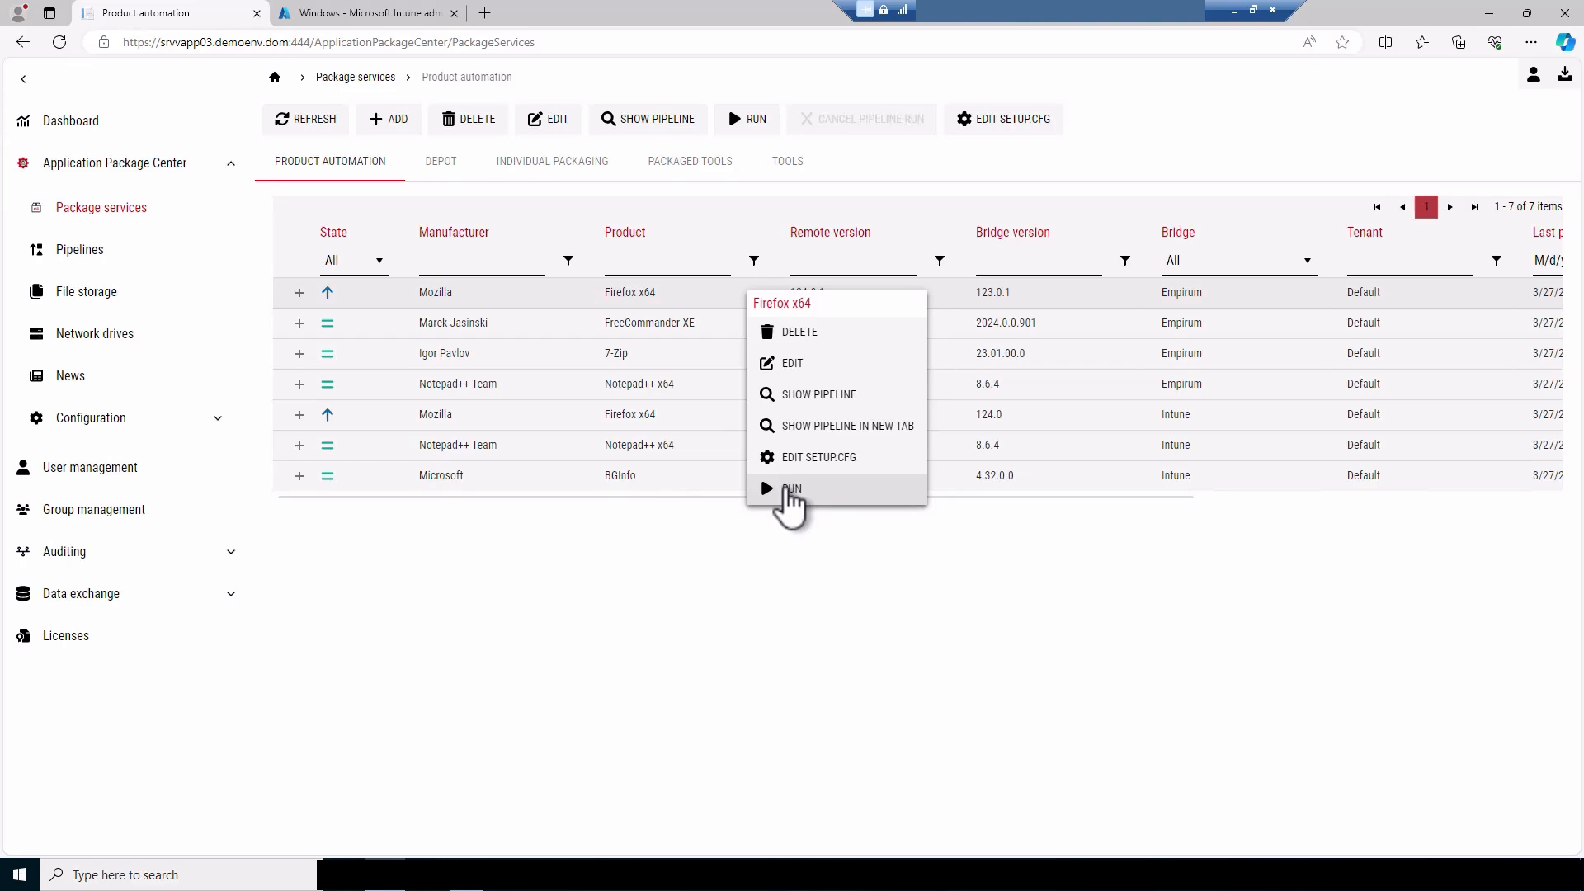
left_click(791, 490)
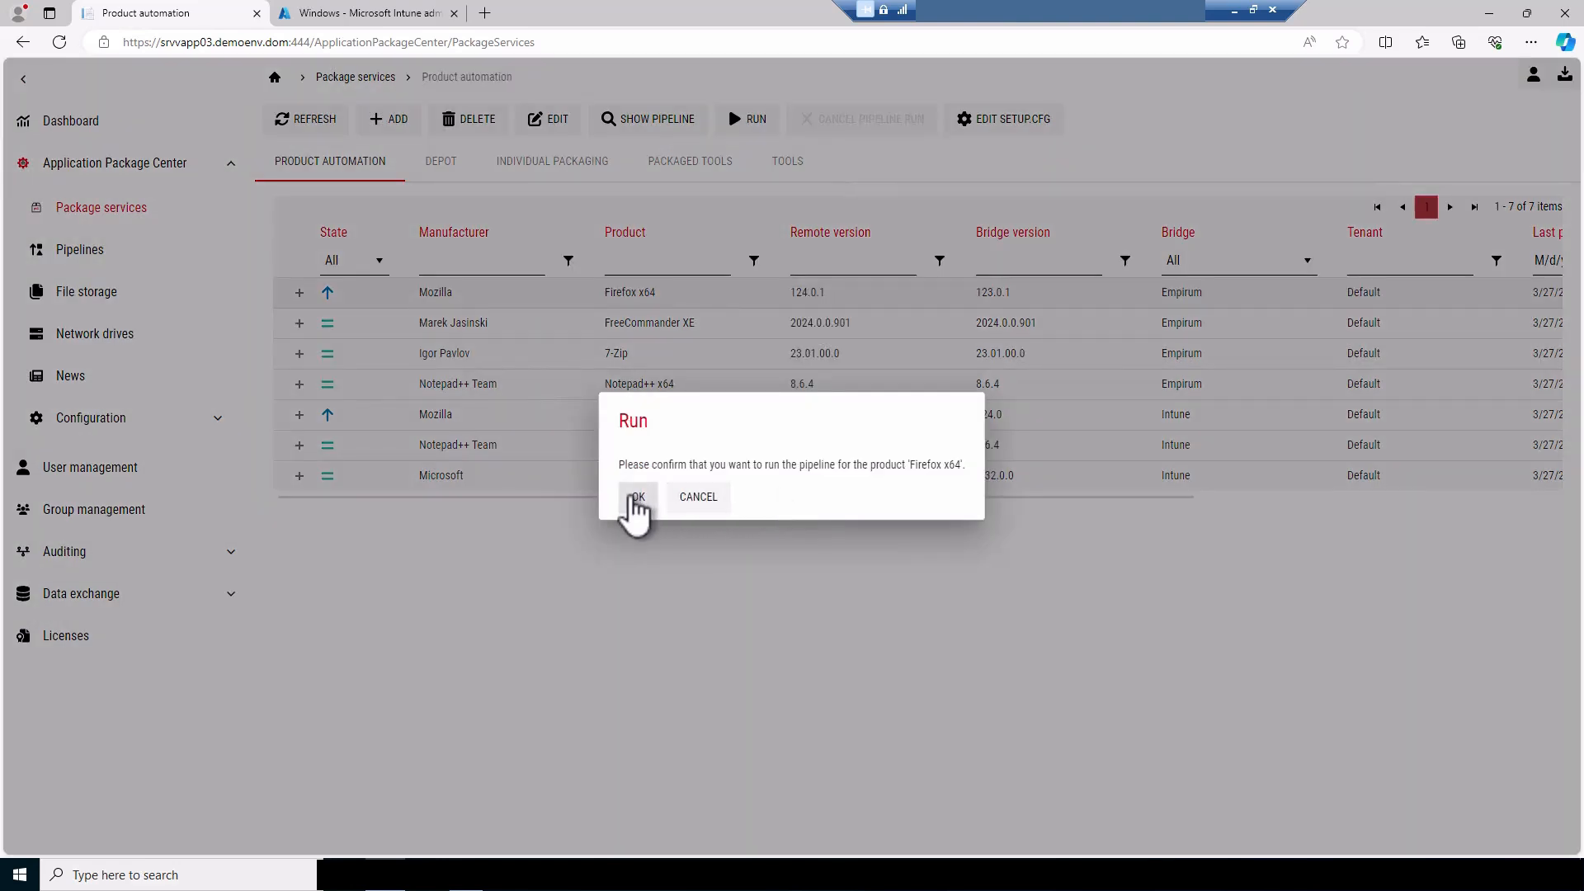
left_click(636, 498)
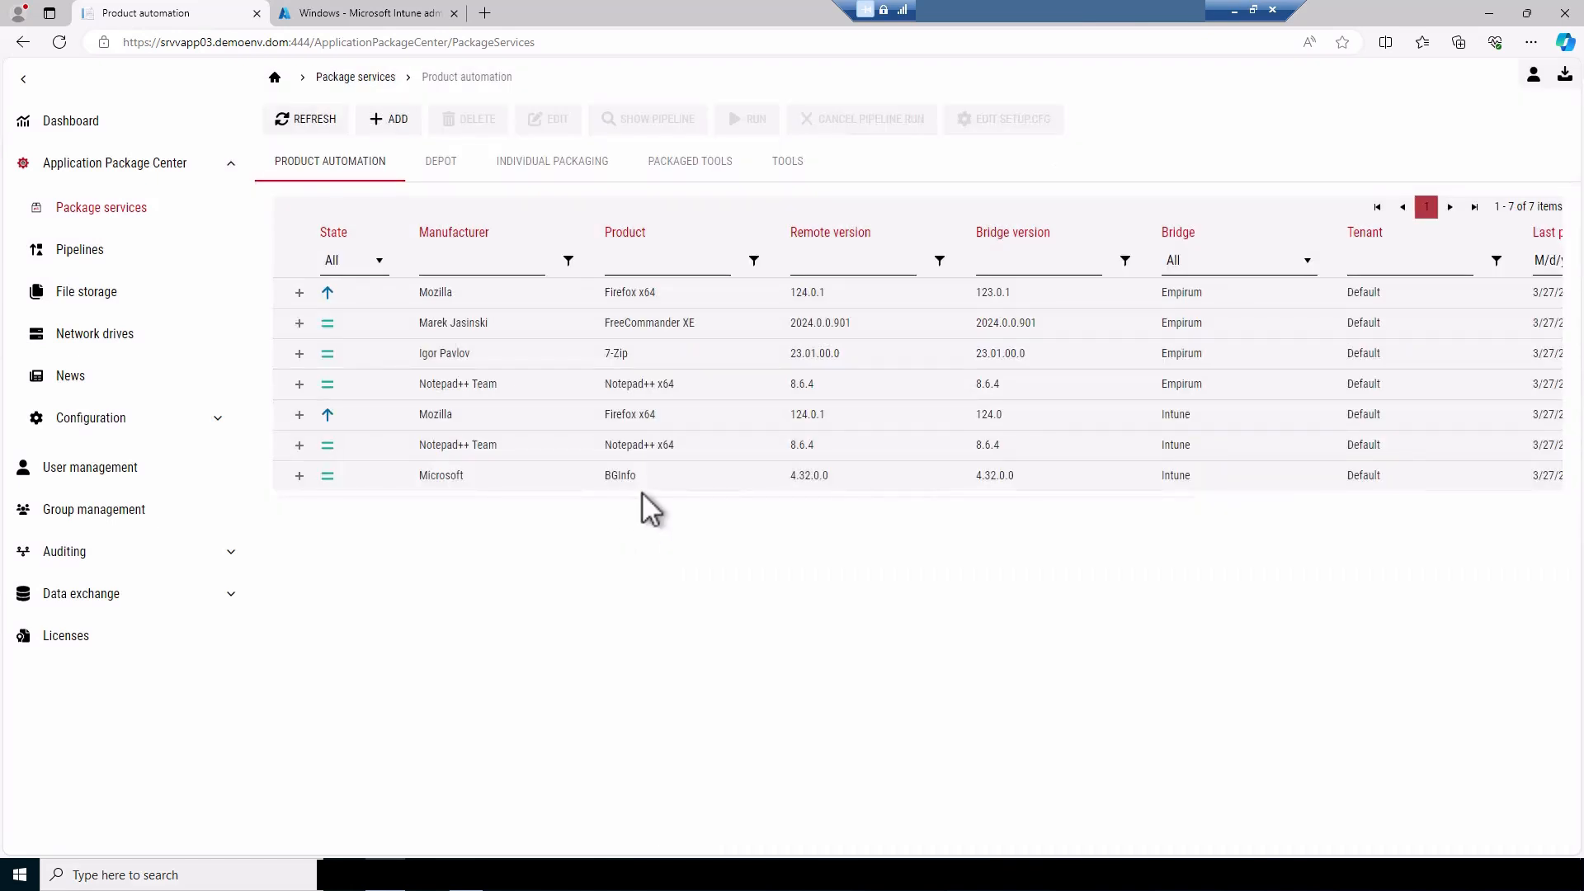
left_click(312, 122)
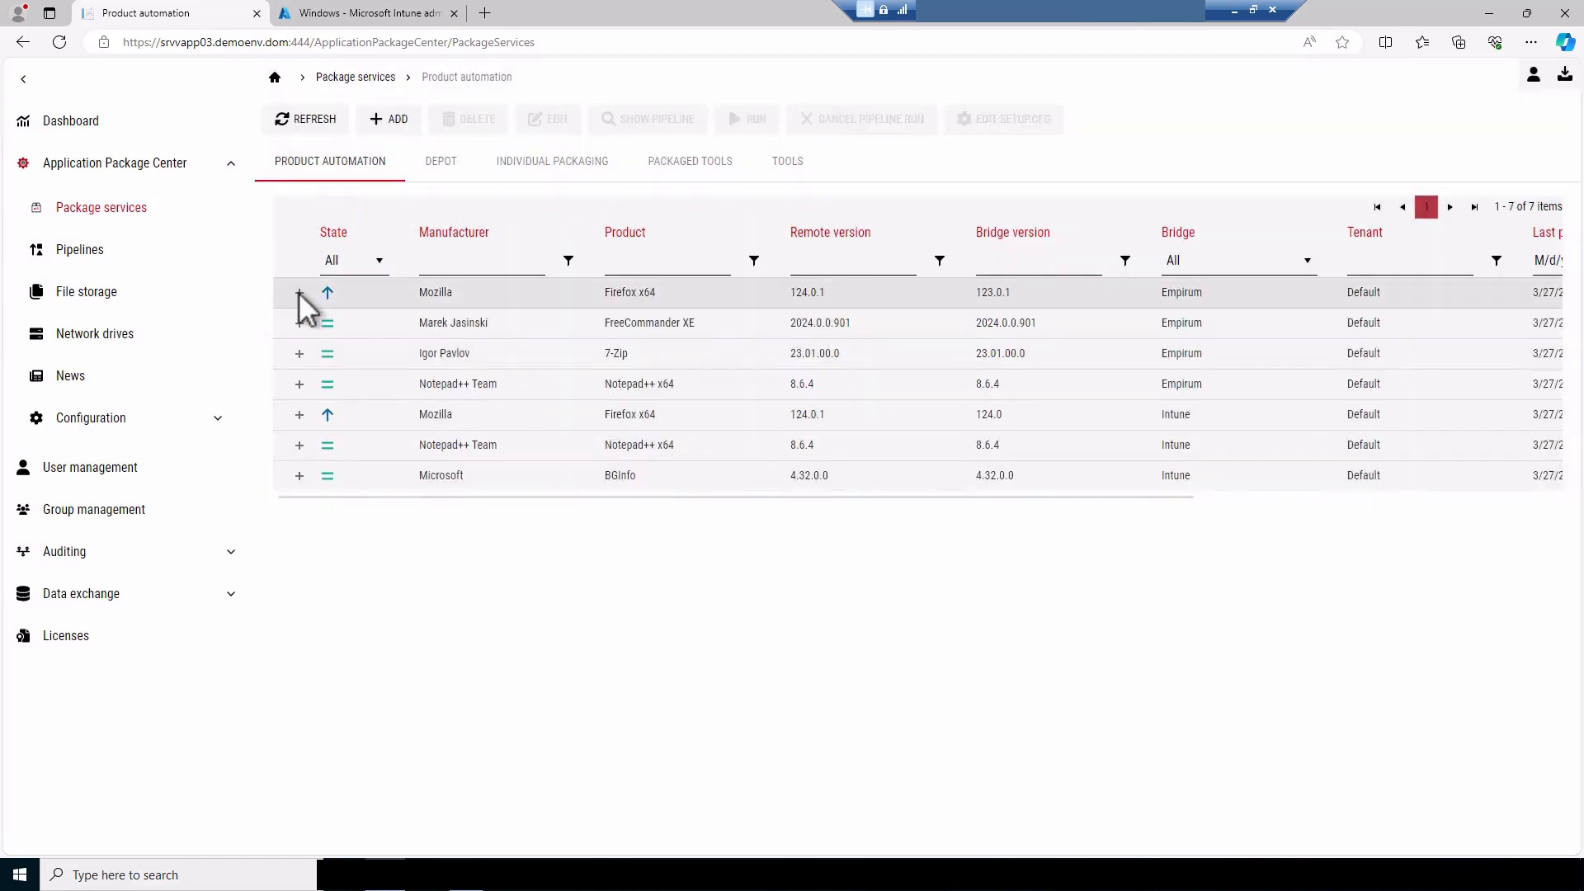
left_click(299, 293)
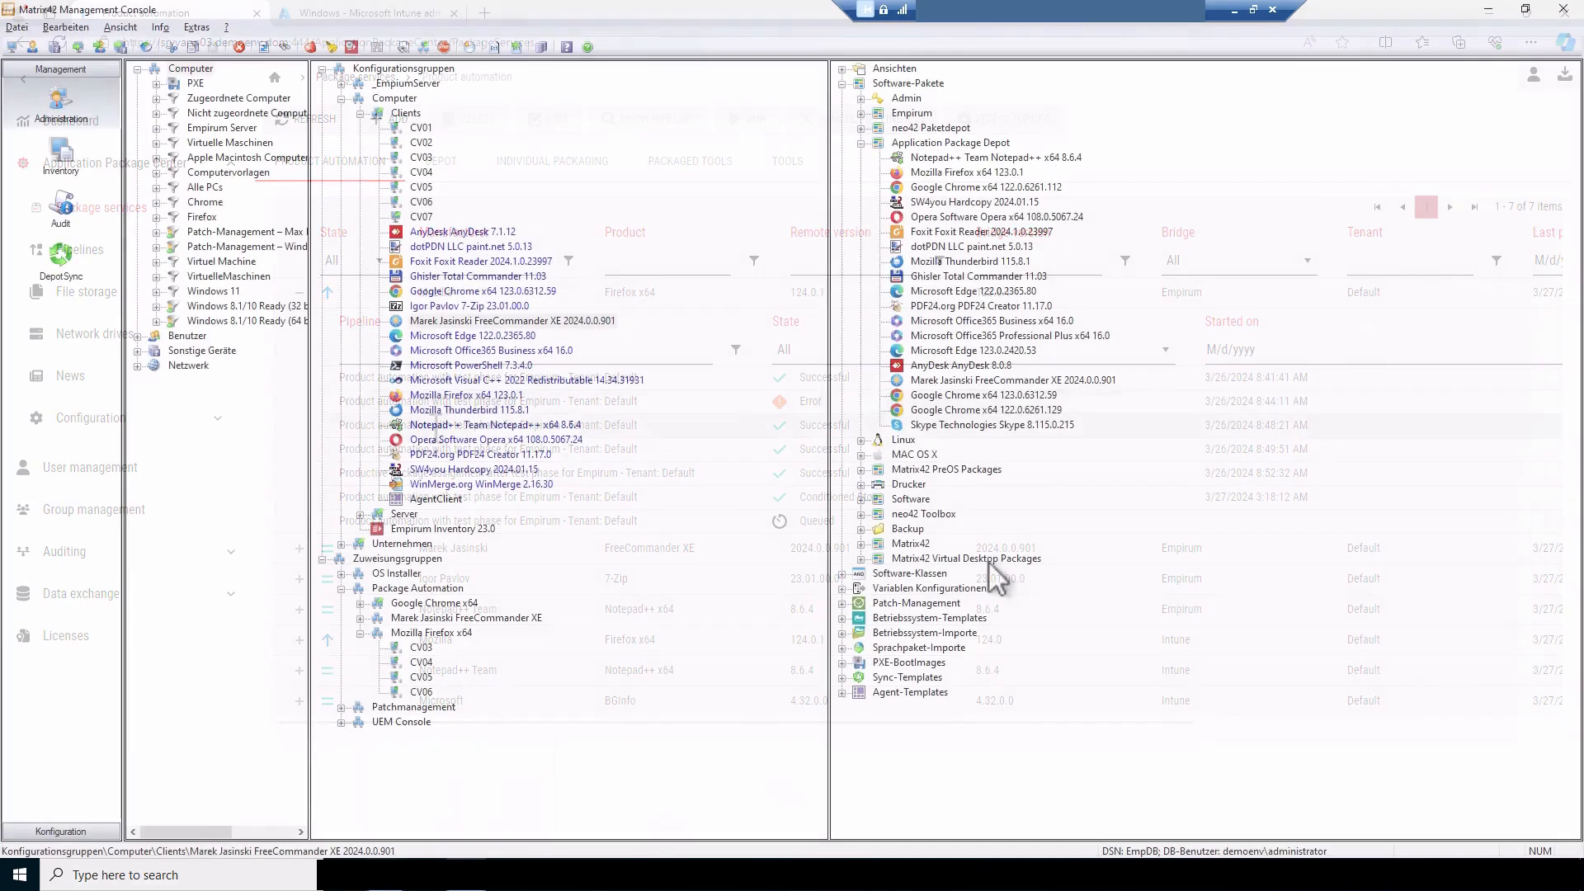
Switch to the Matrix42 Management Console and select Mozilla Firefox x64 124.0.1 in the Application Package Depot
left_click(962, 143)
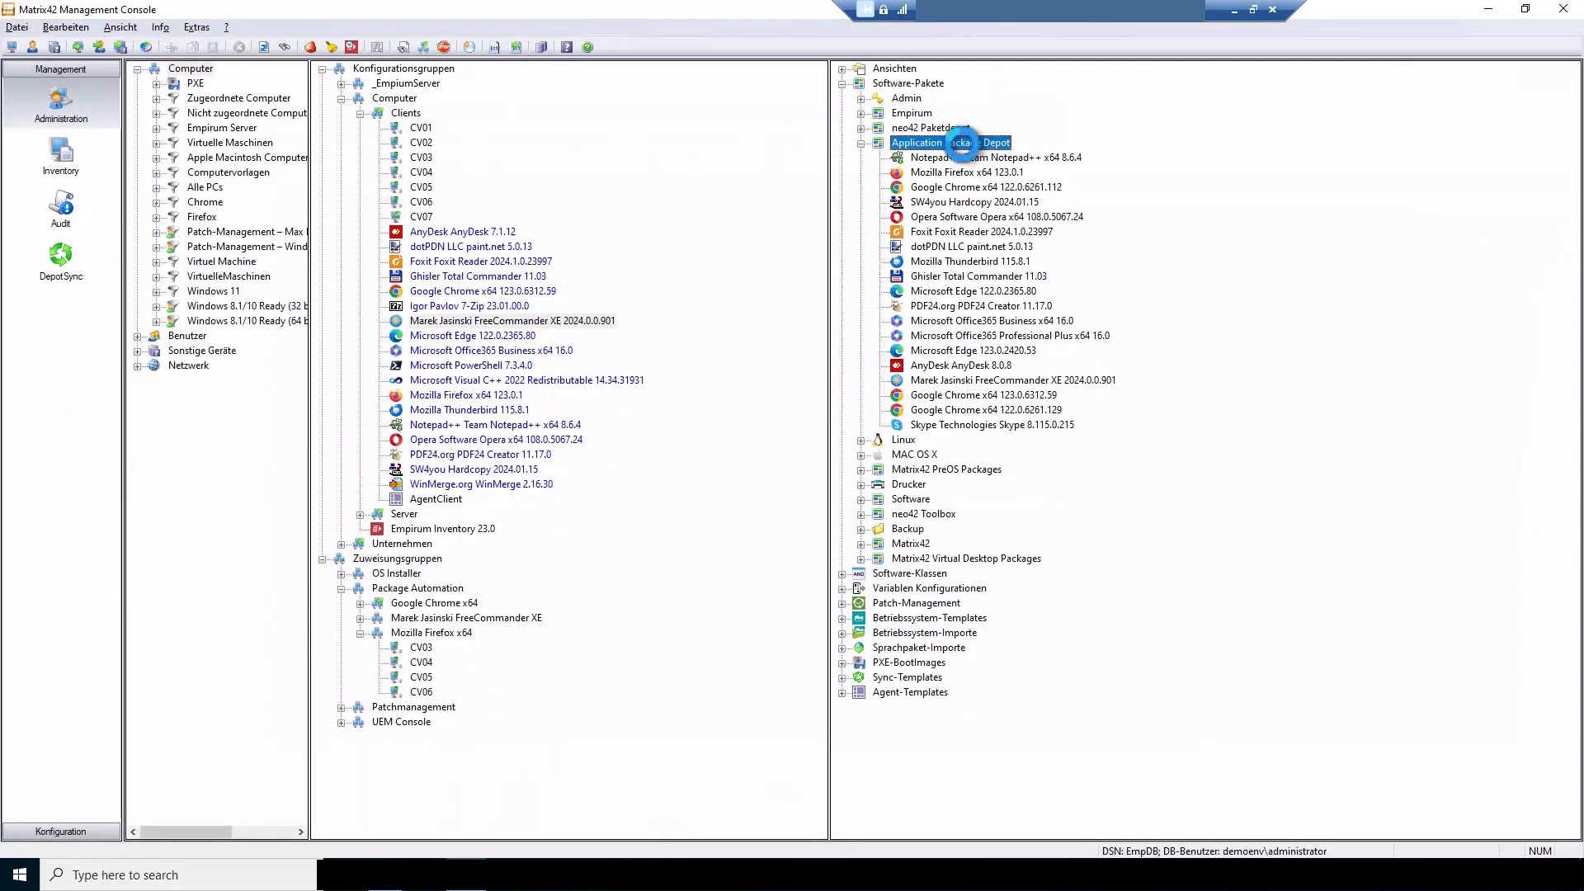
left_click(955, 440)
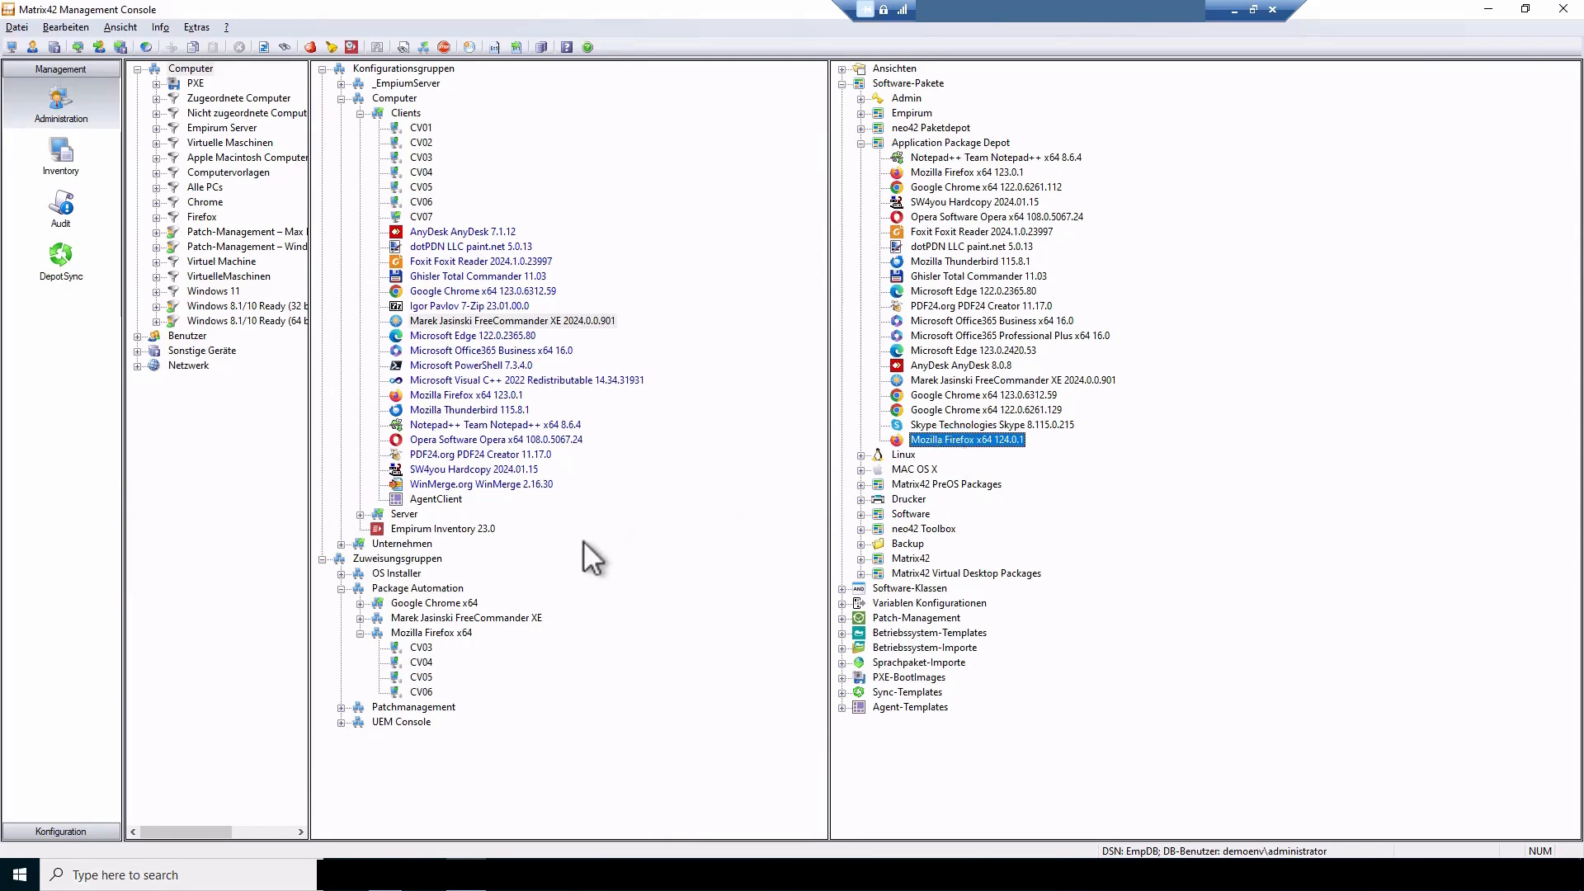
Check the Mozilla Firefox x64 assignment group, return to the Application Package Center, and refresh the Empirum productive package assignment run
left_click(443, 633)
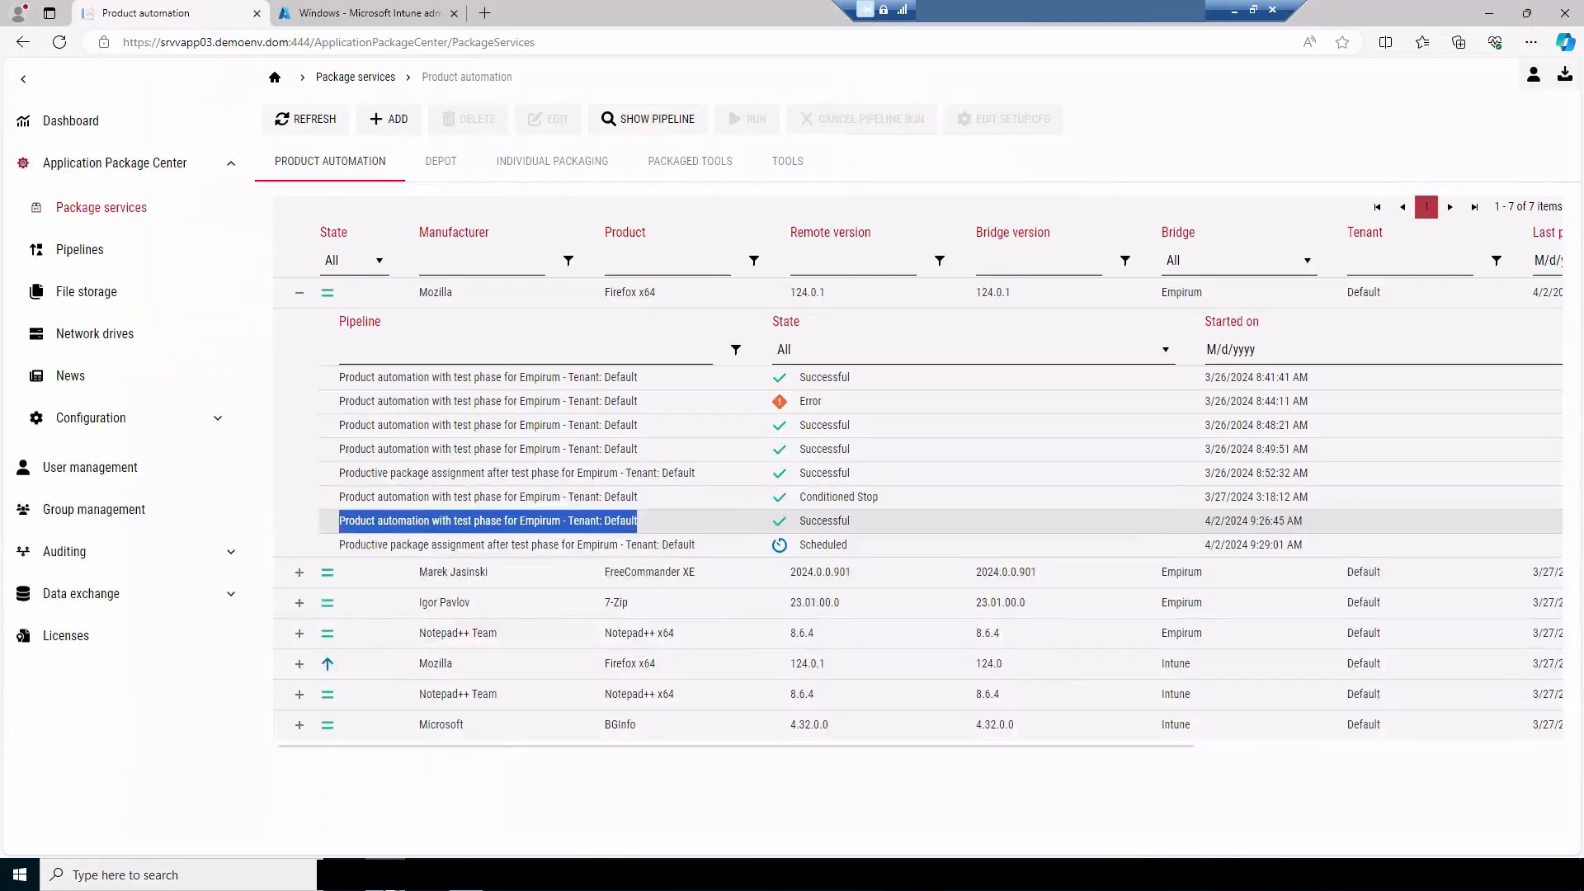
left_click(307, 124)
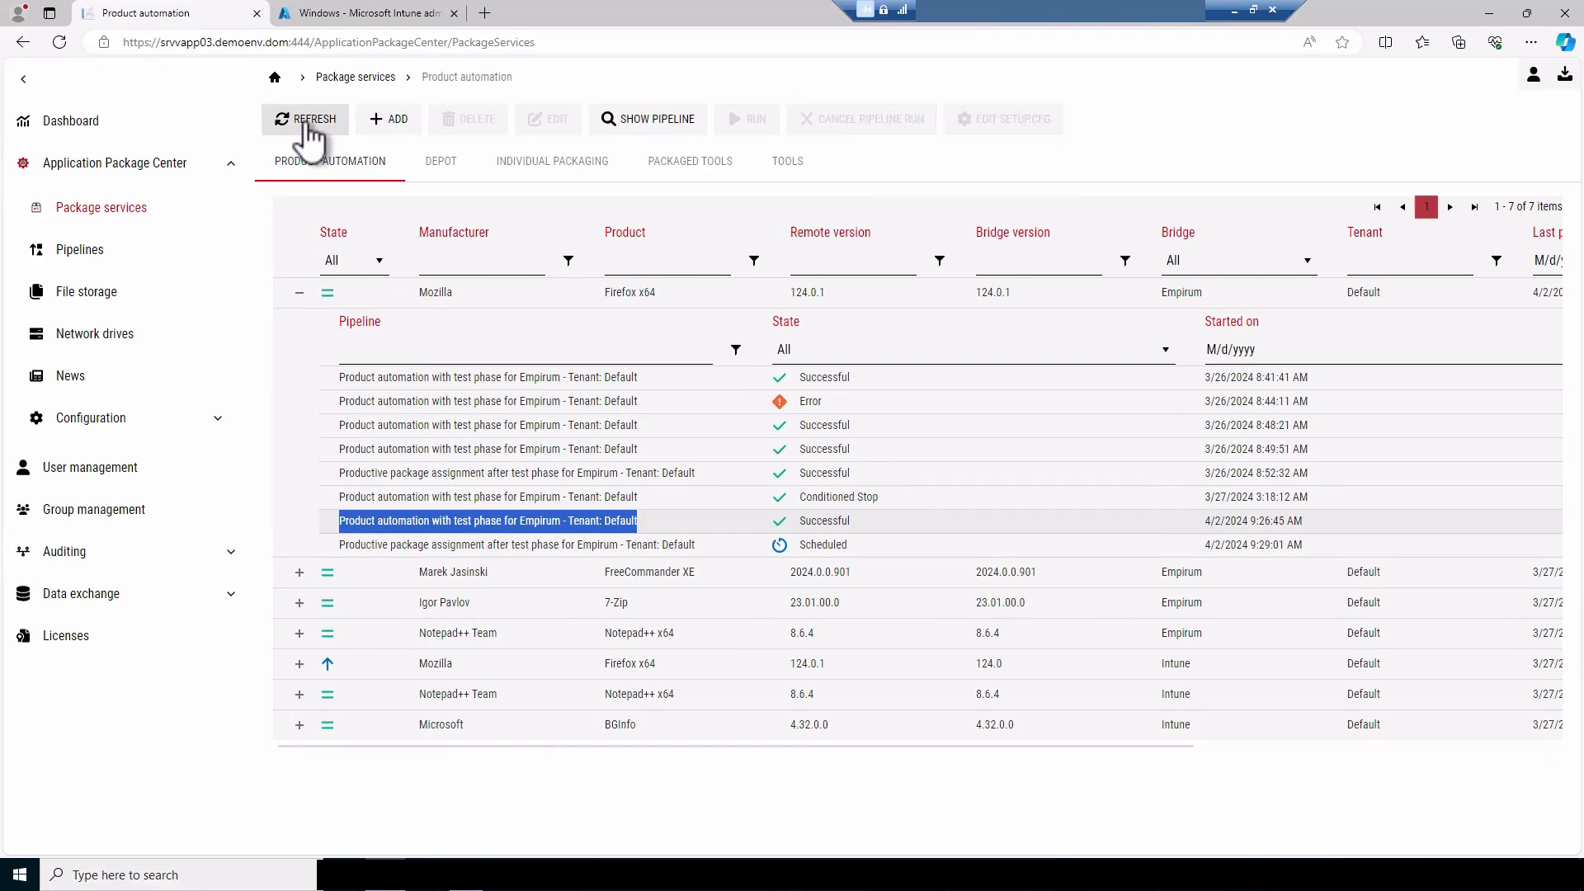
left_click_drag(340, 545, 708, 555)
left_click(306, 122)
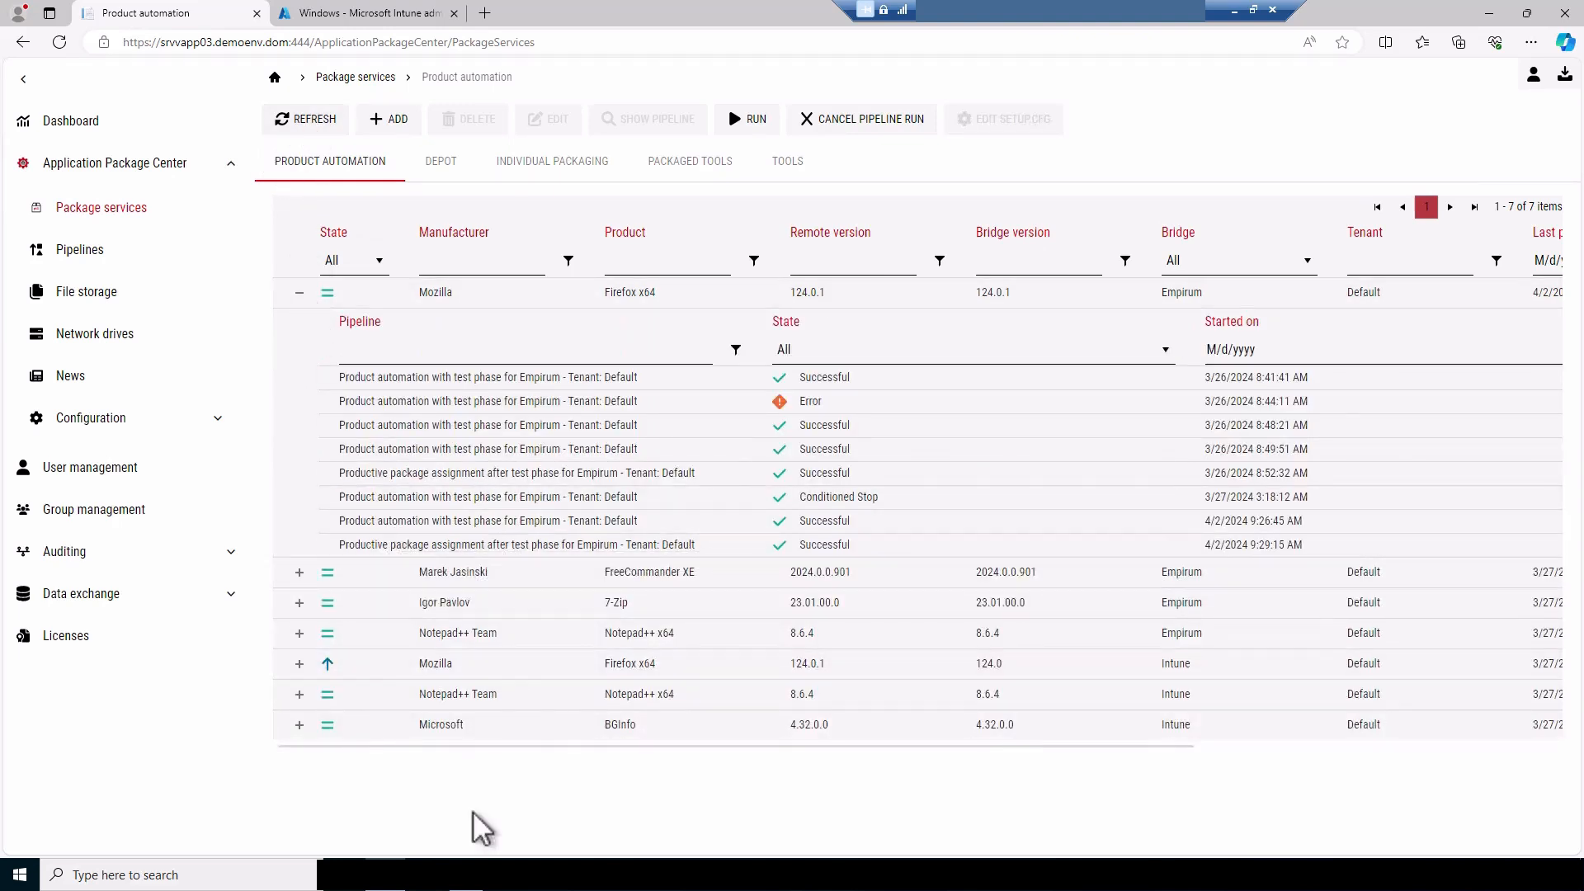
Switch to the Matrix42 Management Console and check the Mozilla Firefox x64 package assigned to the Clients configuration group
left_click(468, 875)
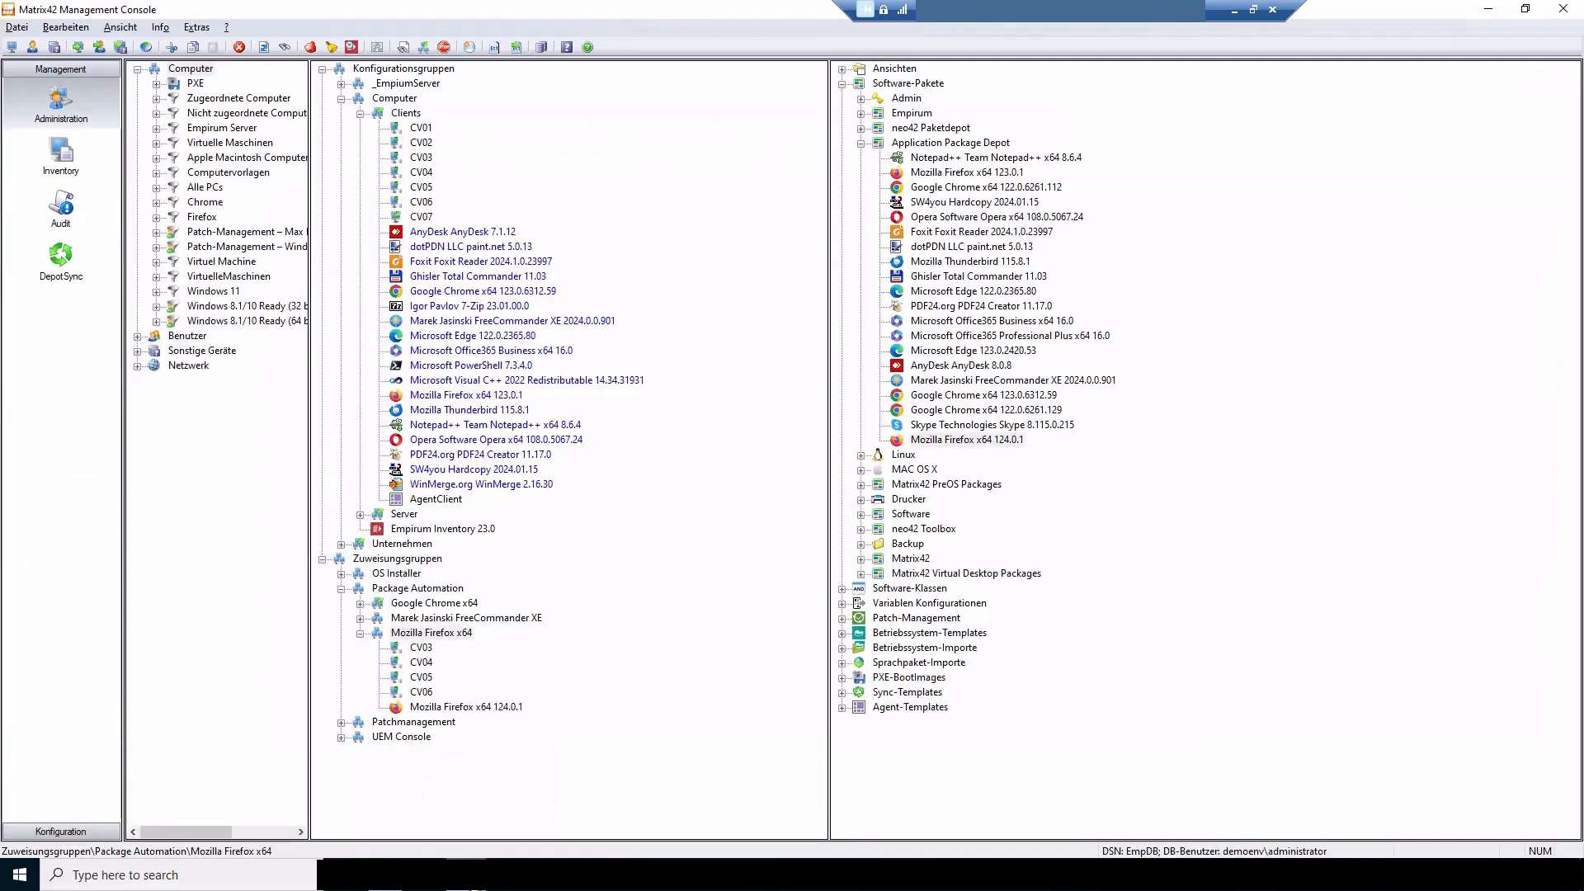
left_click(487, 396)
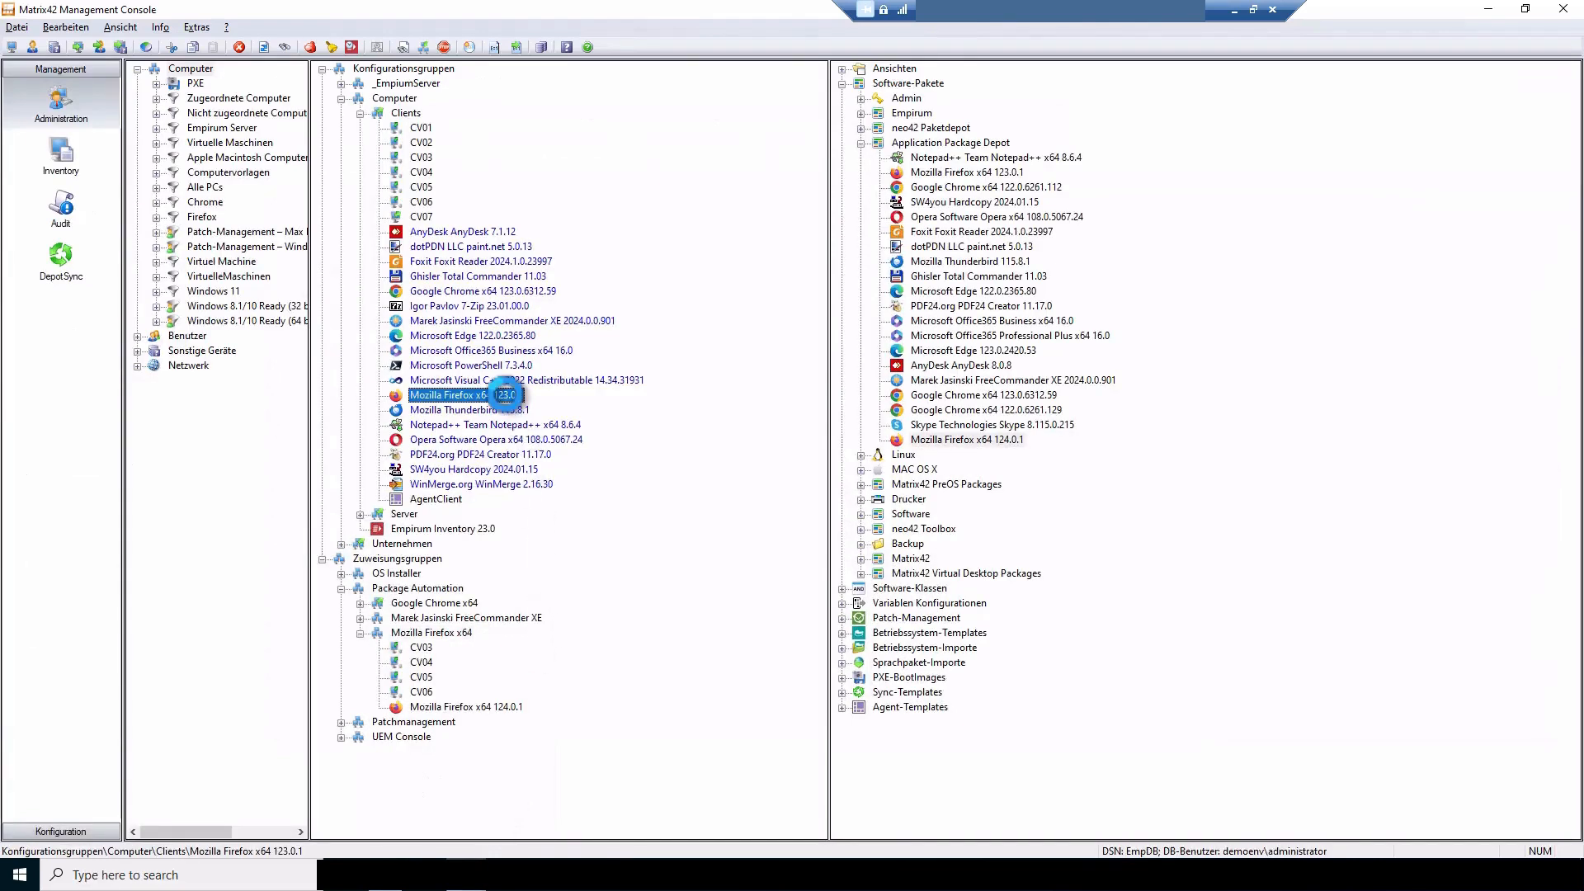
left_click(406, 113)
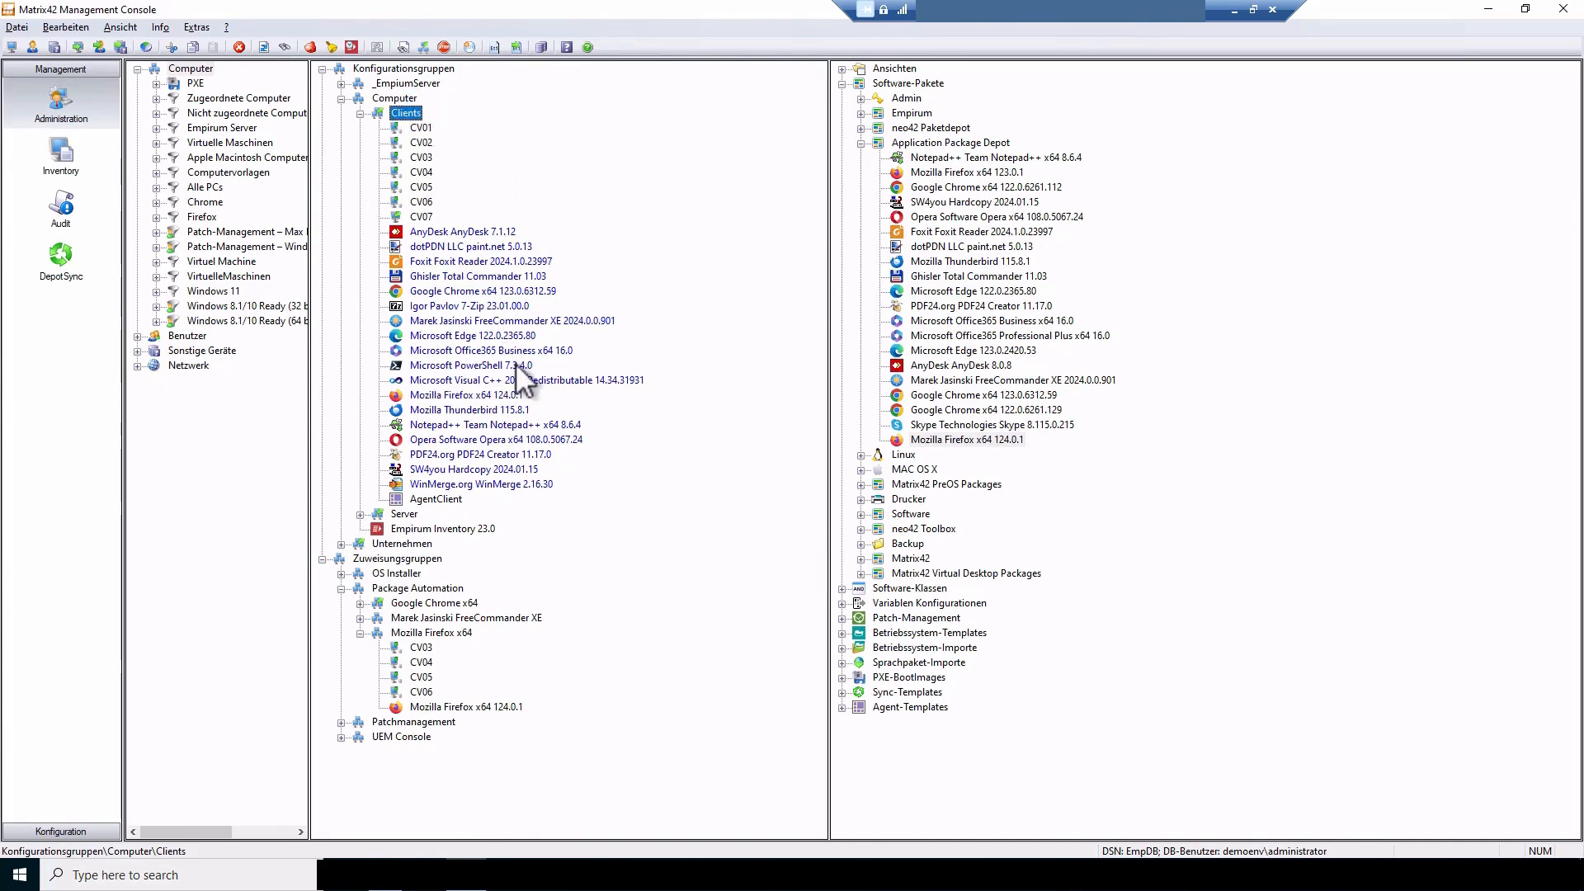
left_click(505, 397)
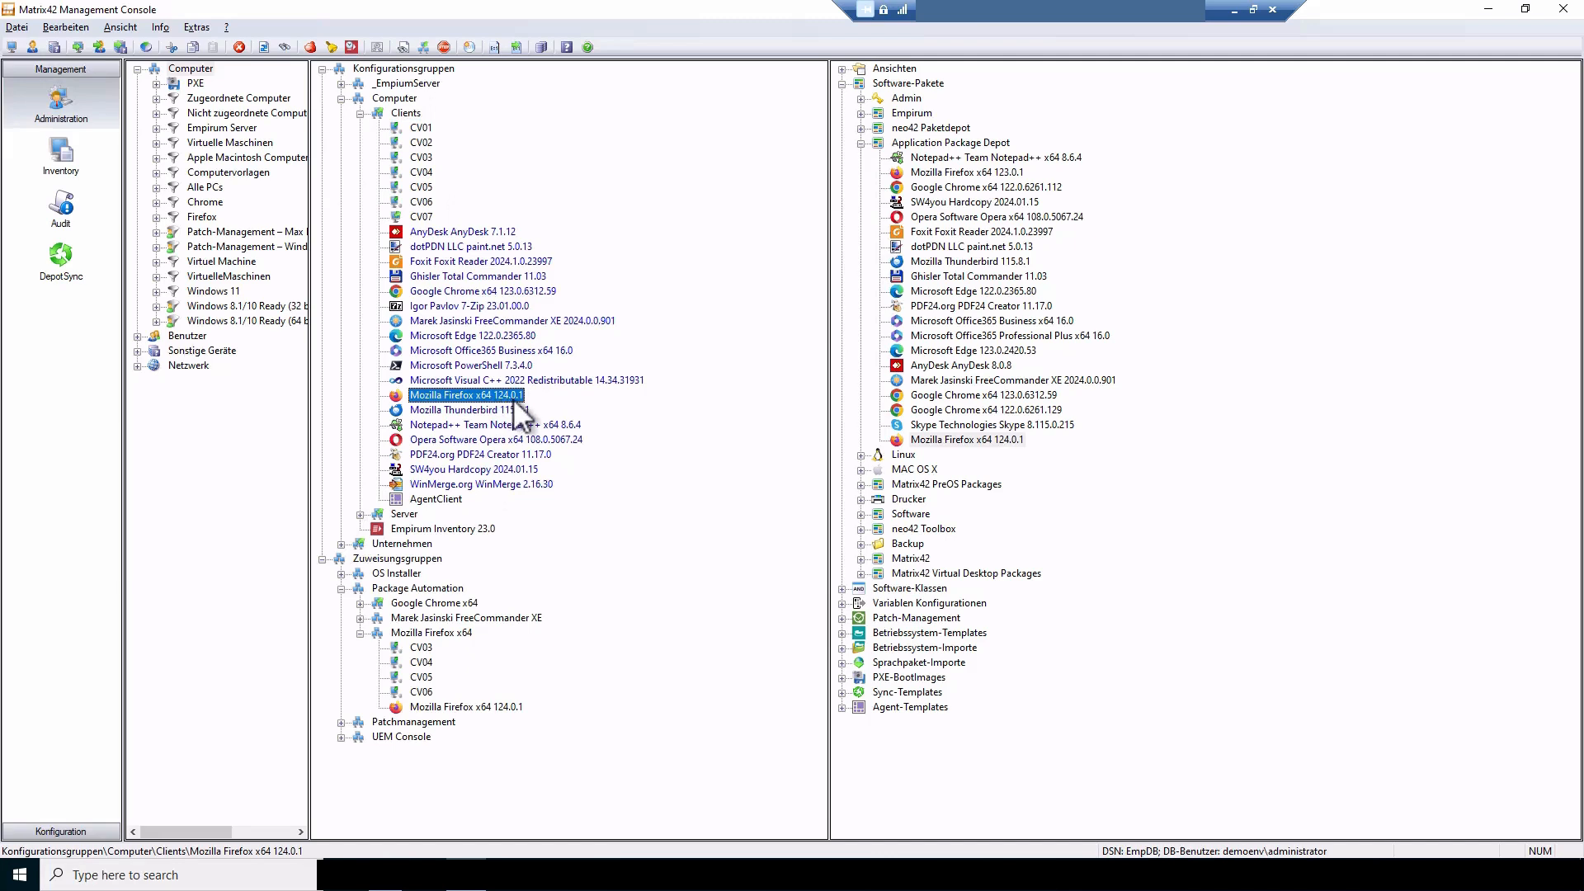
Return to the Application Package Center, collapse the Empirum Firefox x64 runs, and select the Intune Firefox x64 product automation
mouse_move(383, 873)
left_click(384, 825)
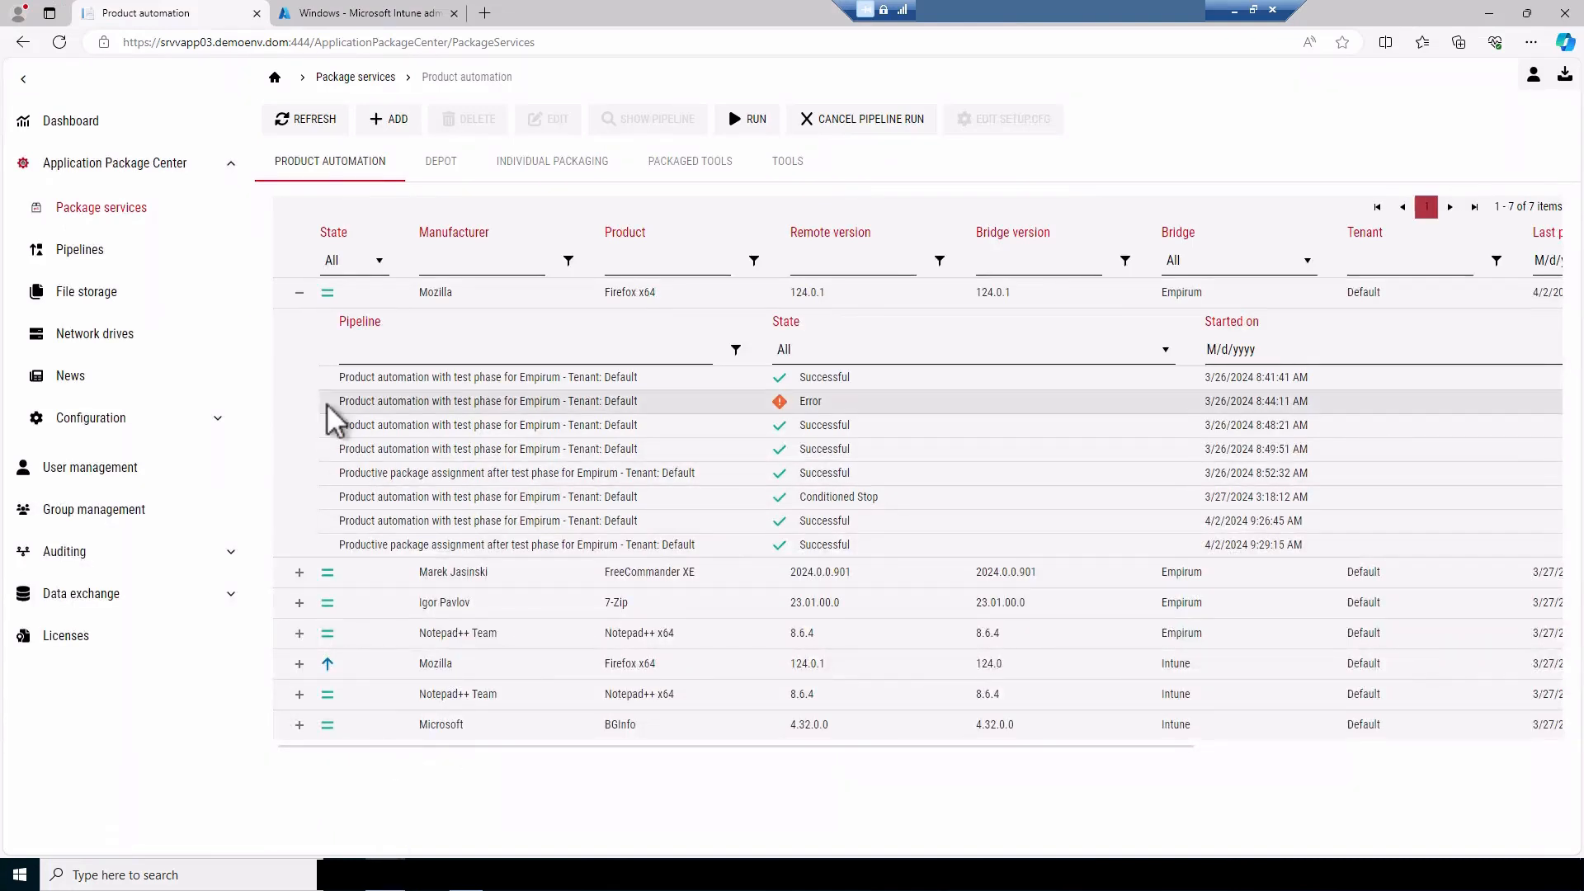
left_click(299, 293)
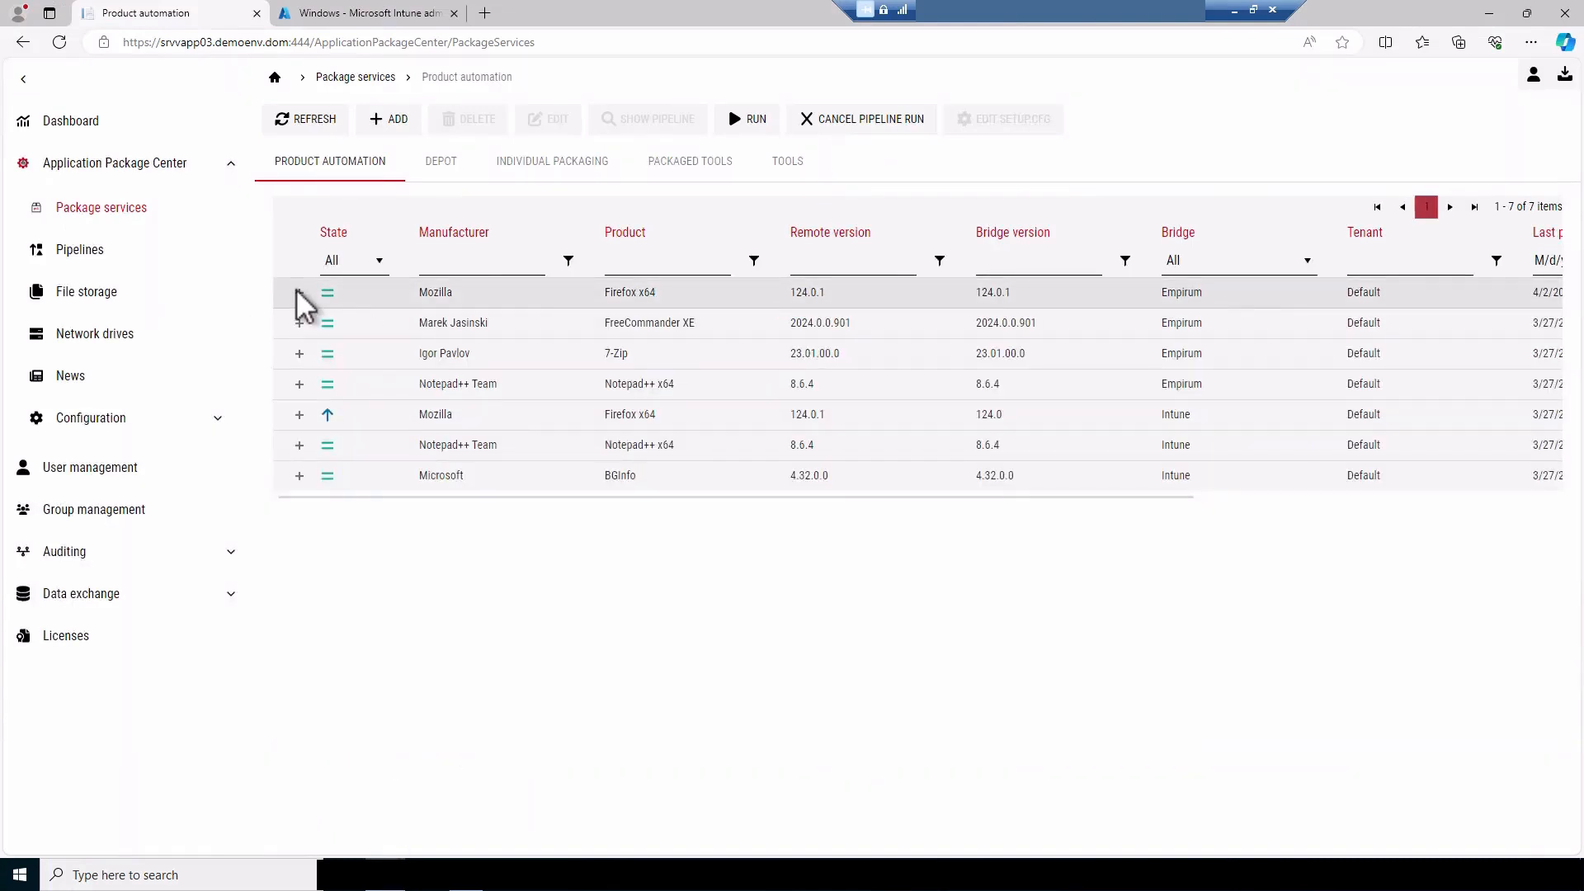
left_click(439, 414)
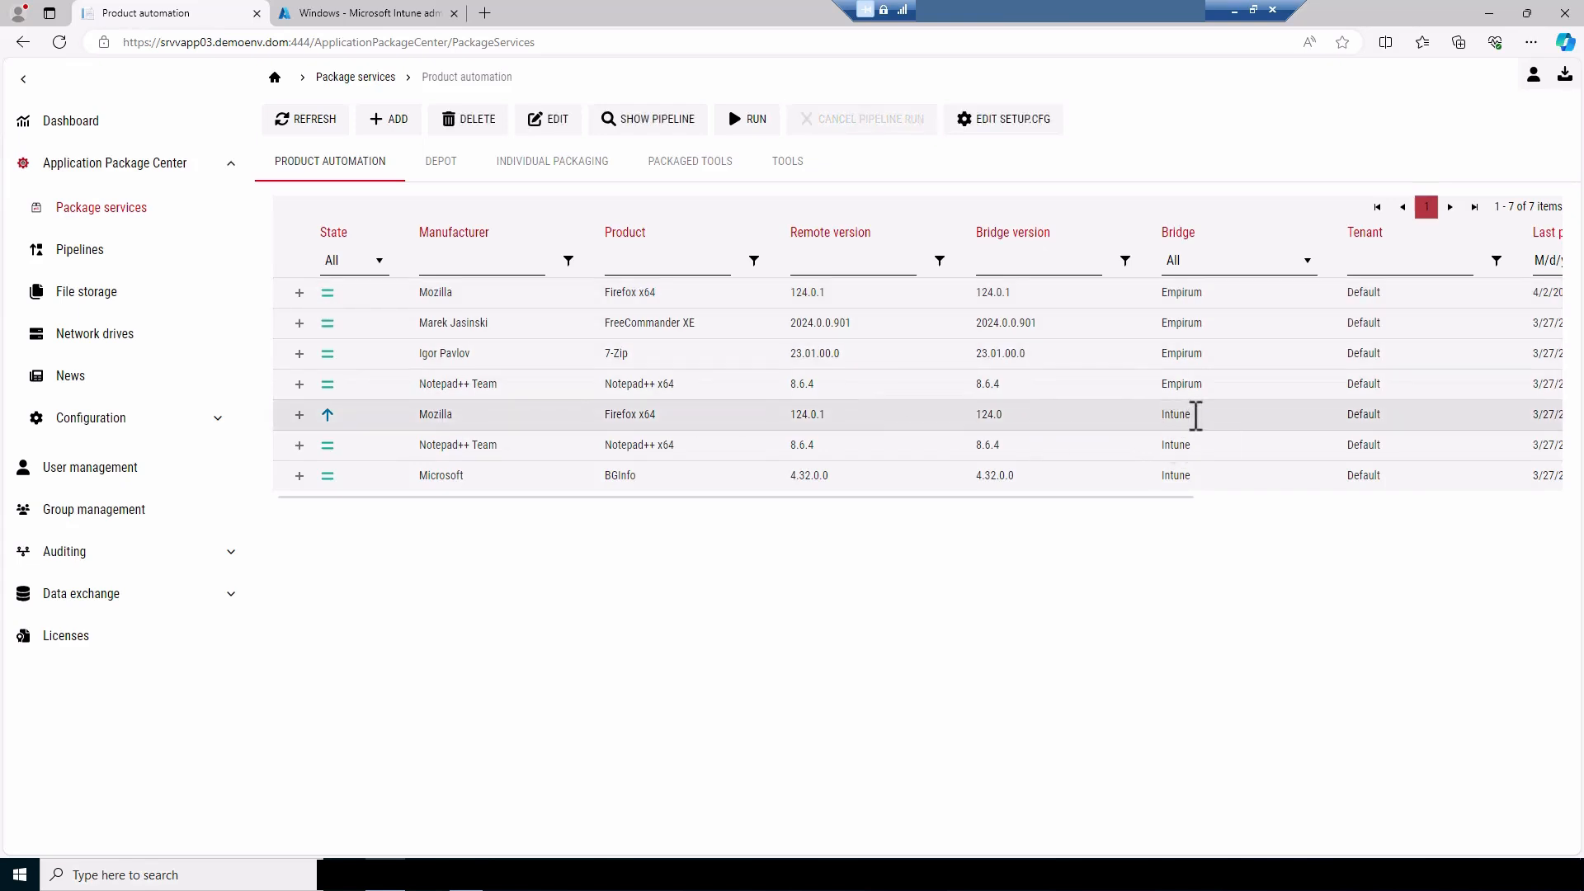
left_click(329, 417)
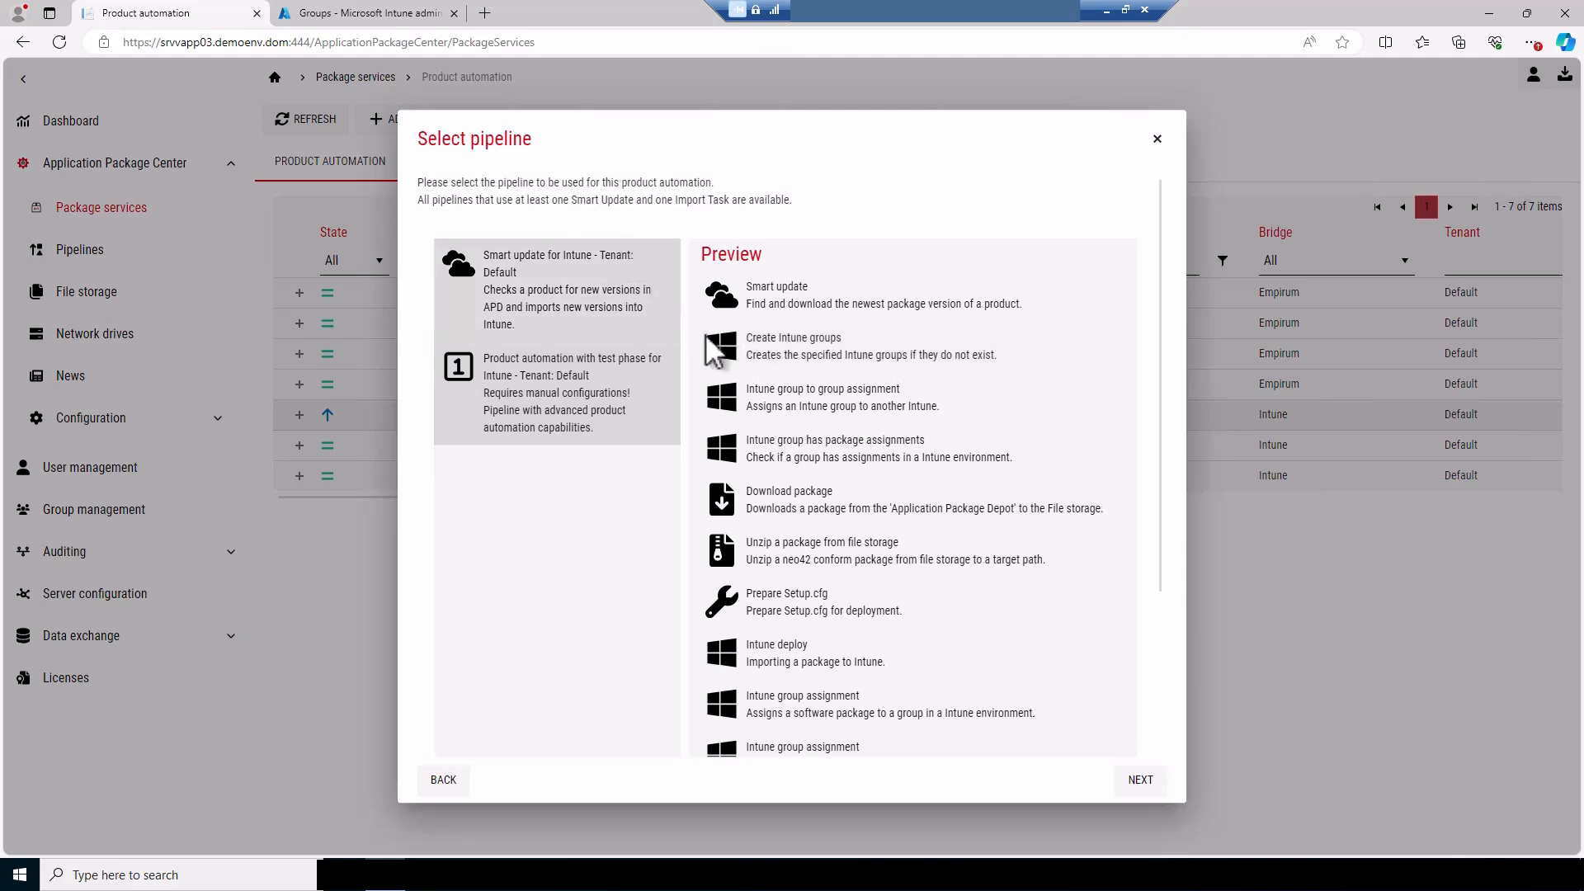
Check the Firefox groups in Intune and save the Firefox x64 automation with its Intune test-phase pipeline, 01:45 trigger and existing variables
left_click(382, 12)
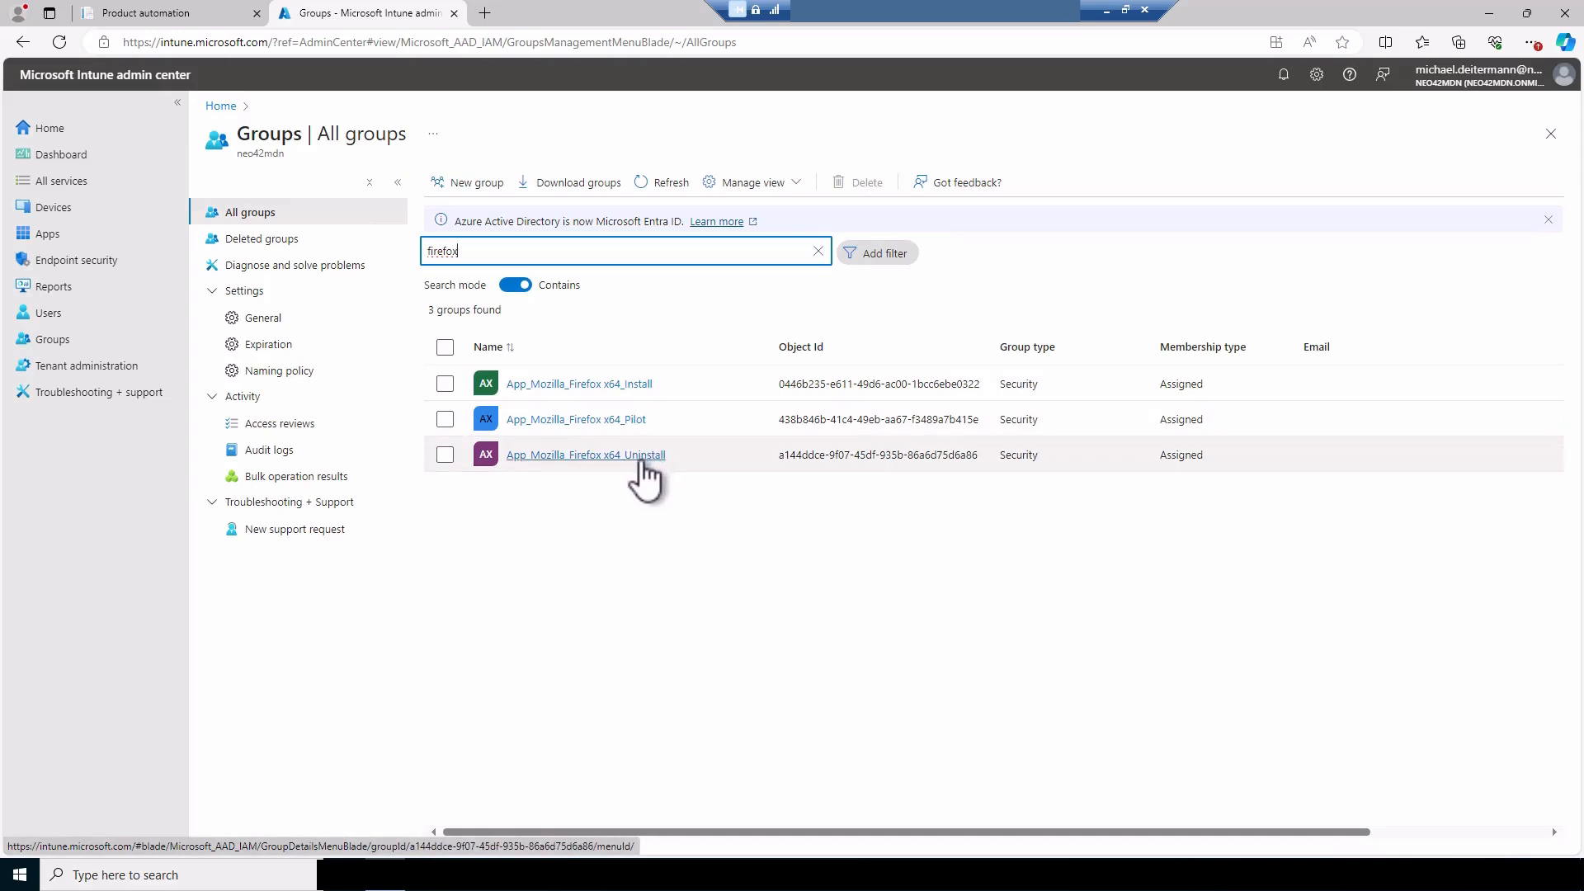
left_click(219, 13)
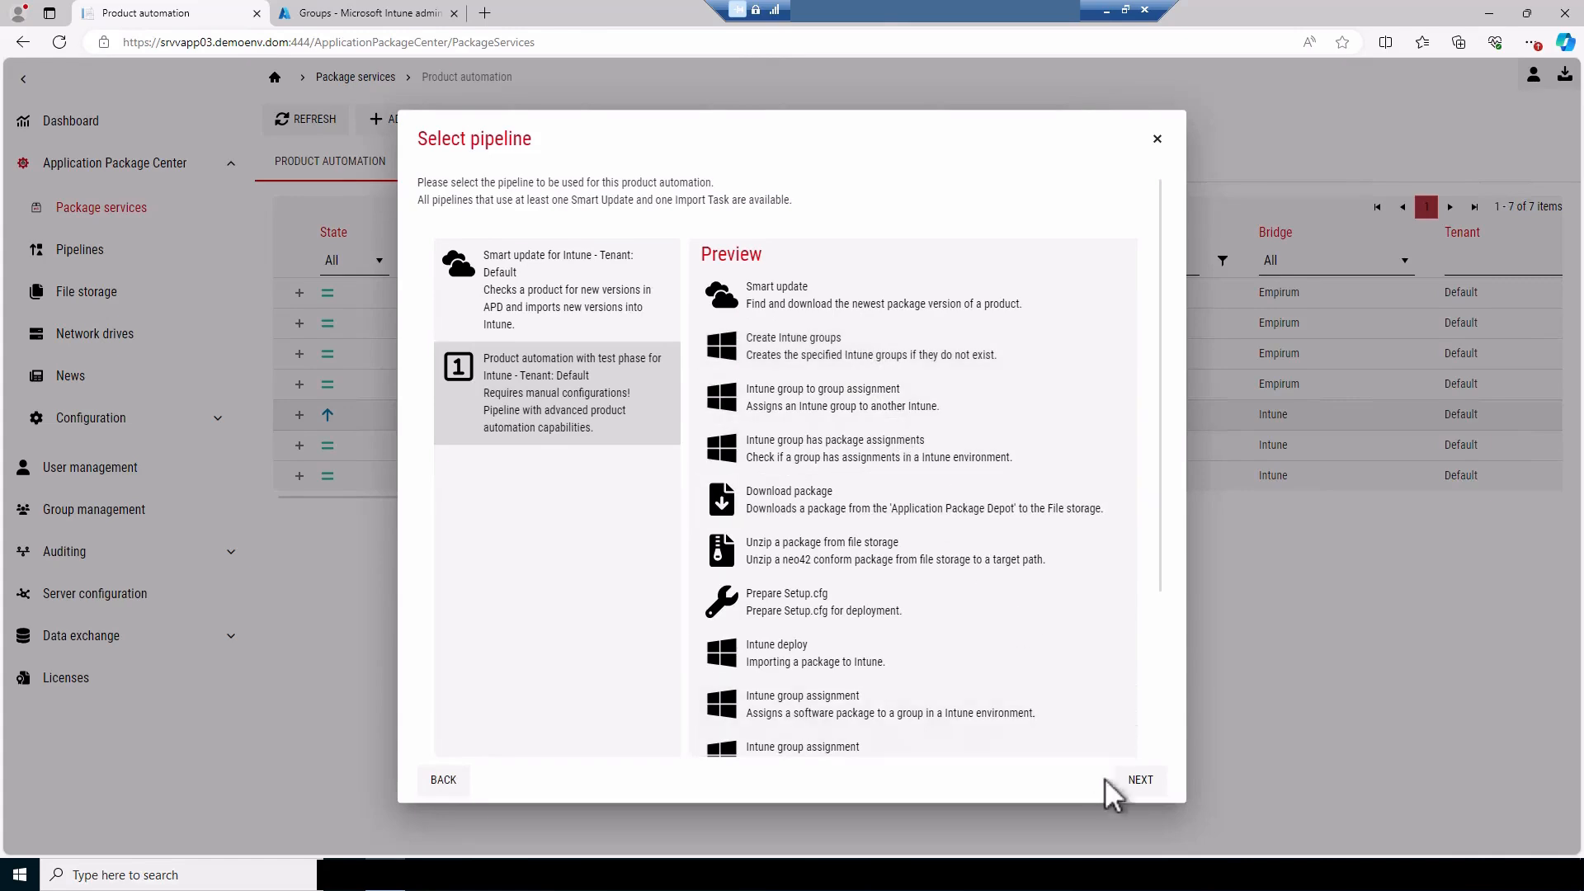
left_click(1137, 782)
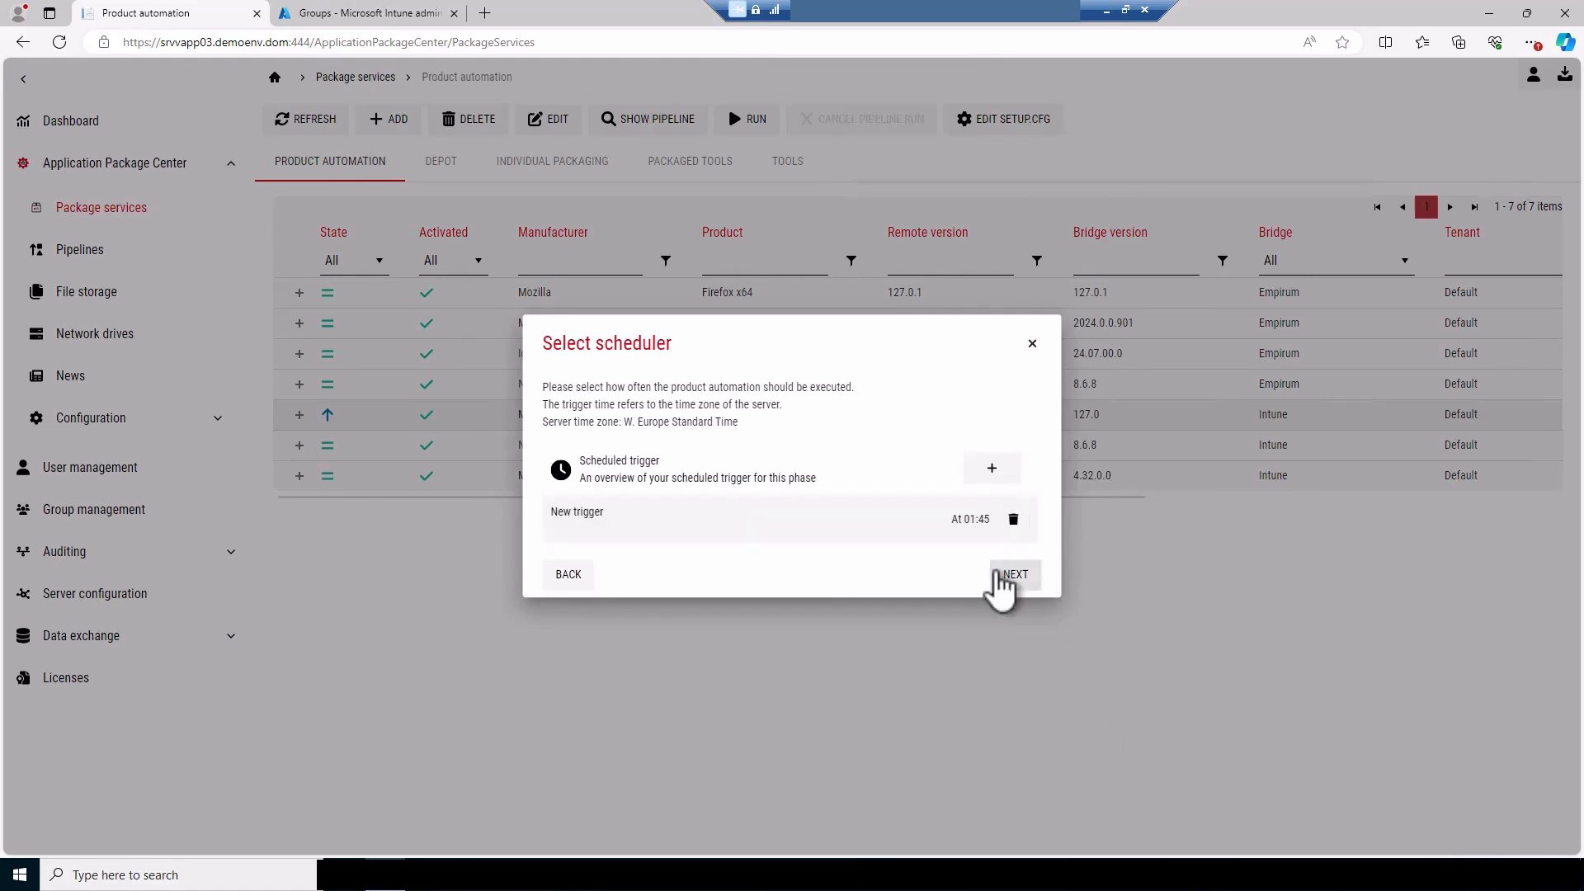
left_click(1012, 575)
left_click(1006, 575)
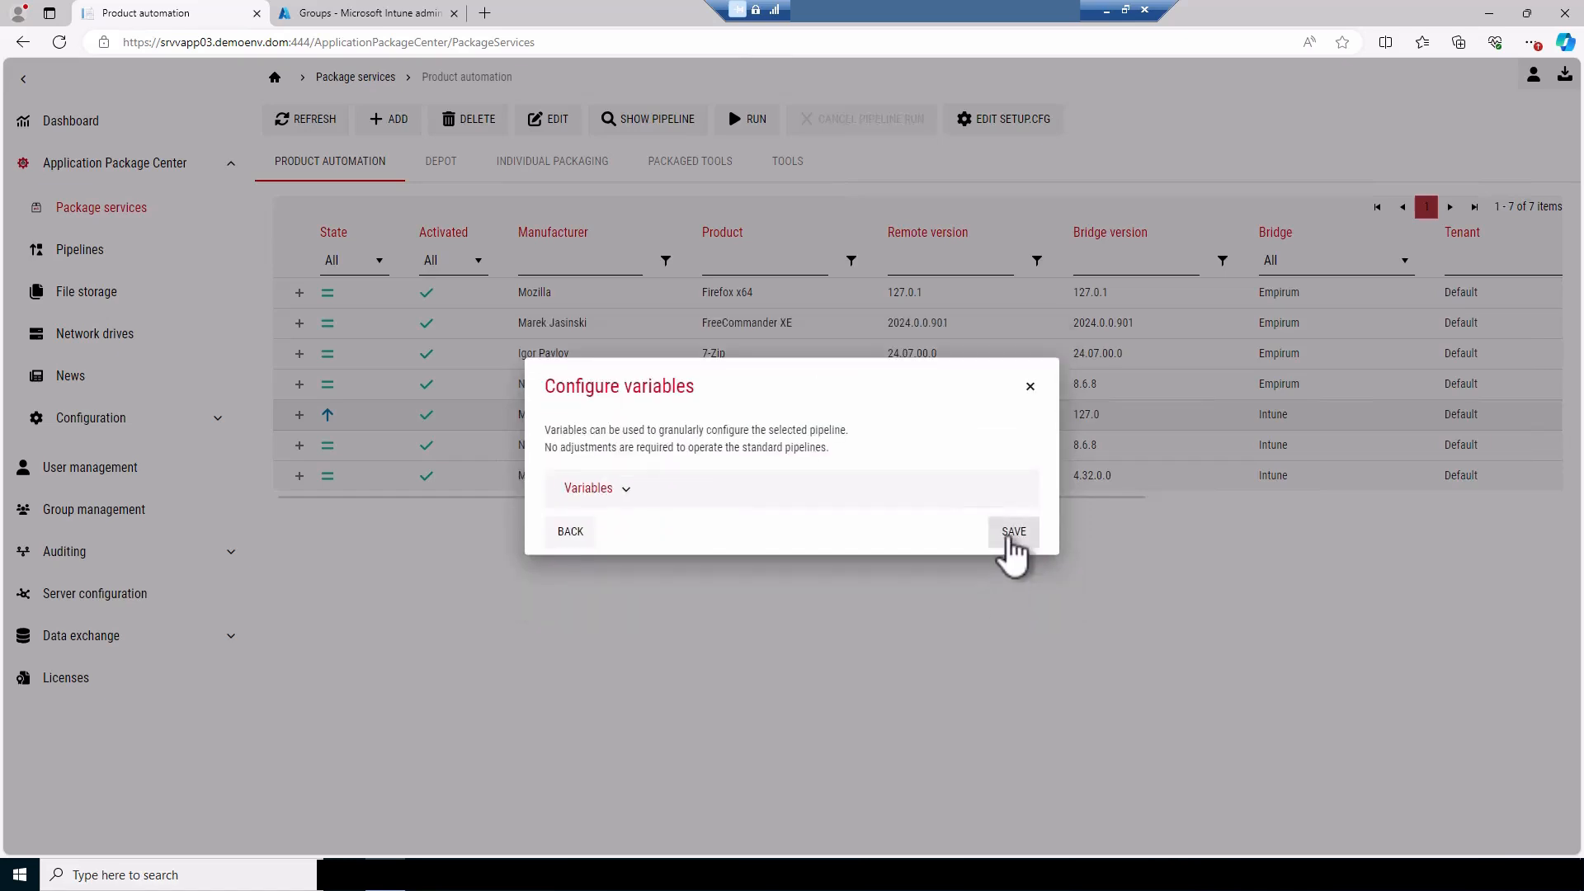
left_click(1012, 533)
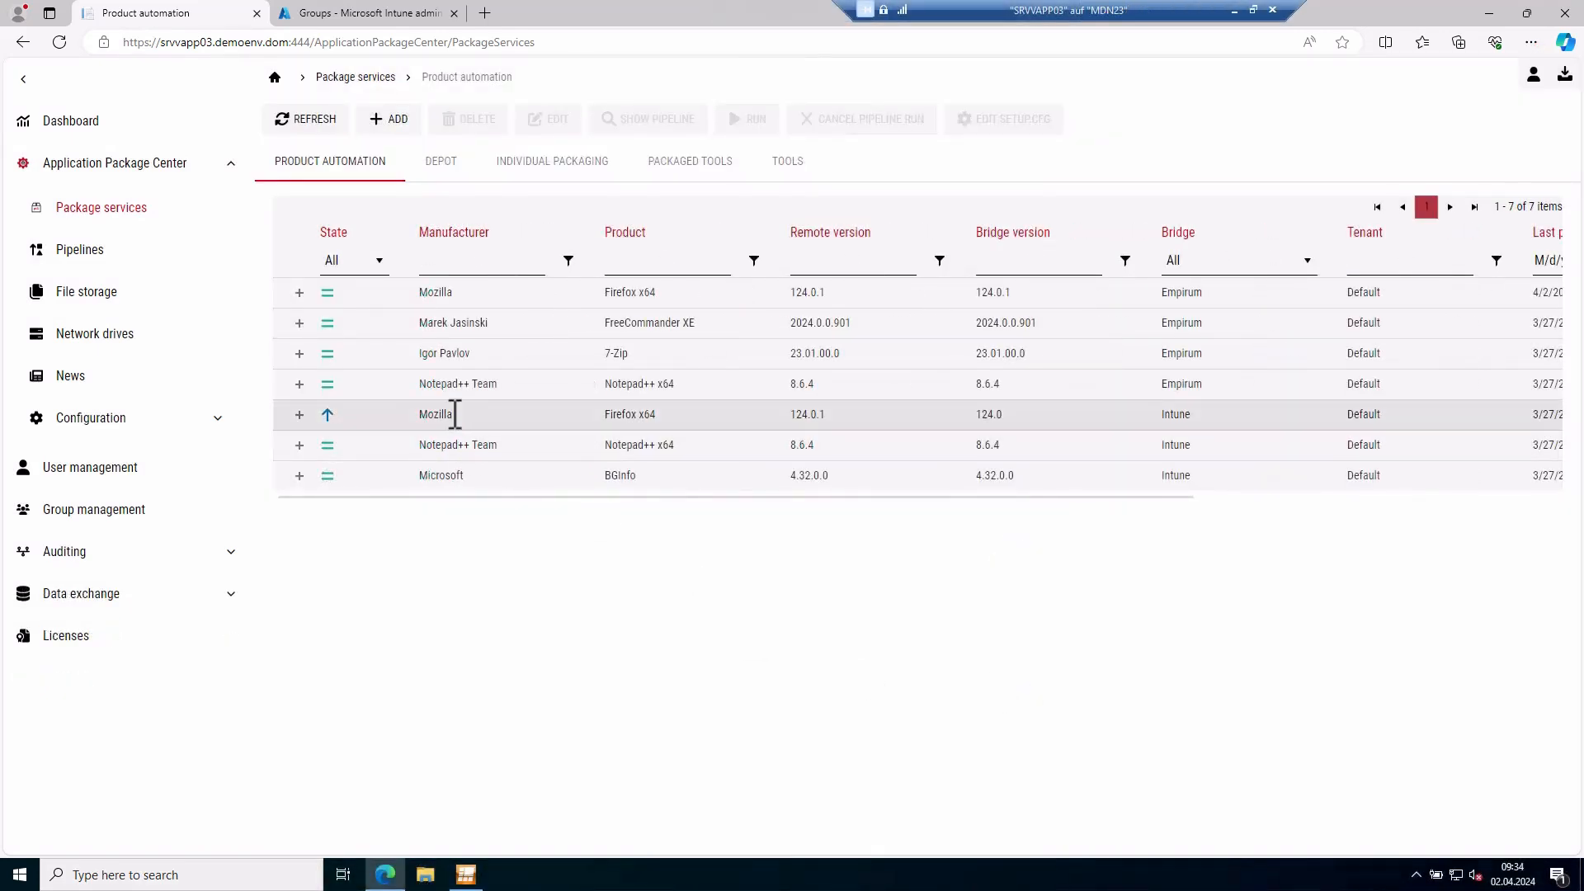
Run the Intune product automation pipeline for Mozilla Firefox x64 and confirm the run
right_click(454, 415)
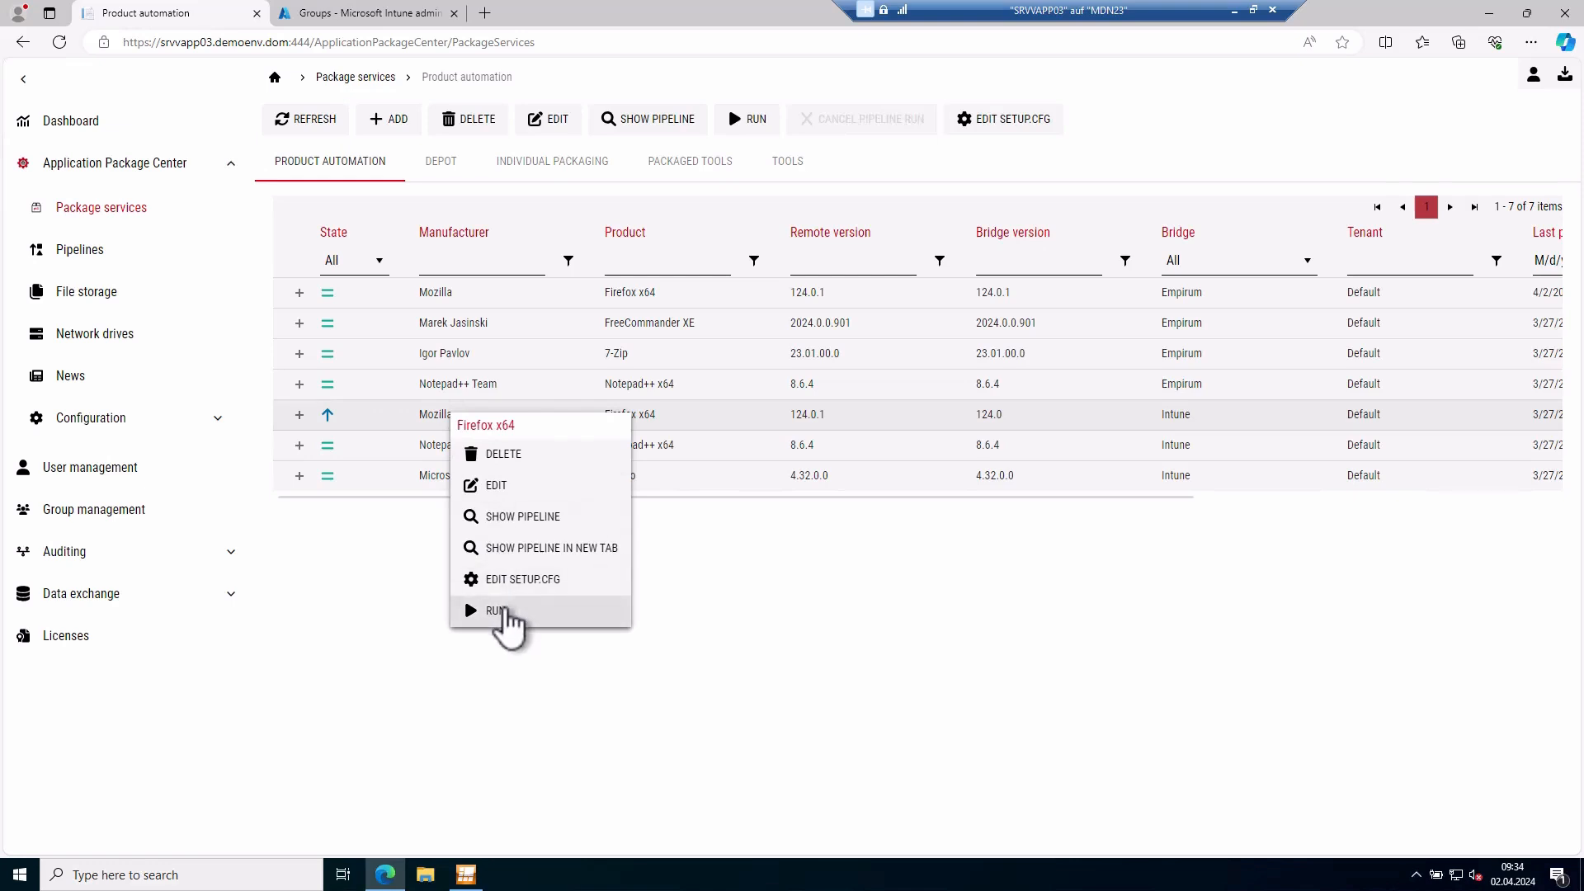
left_click(498, 613)
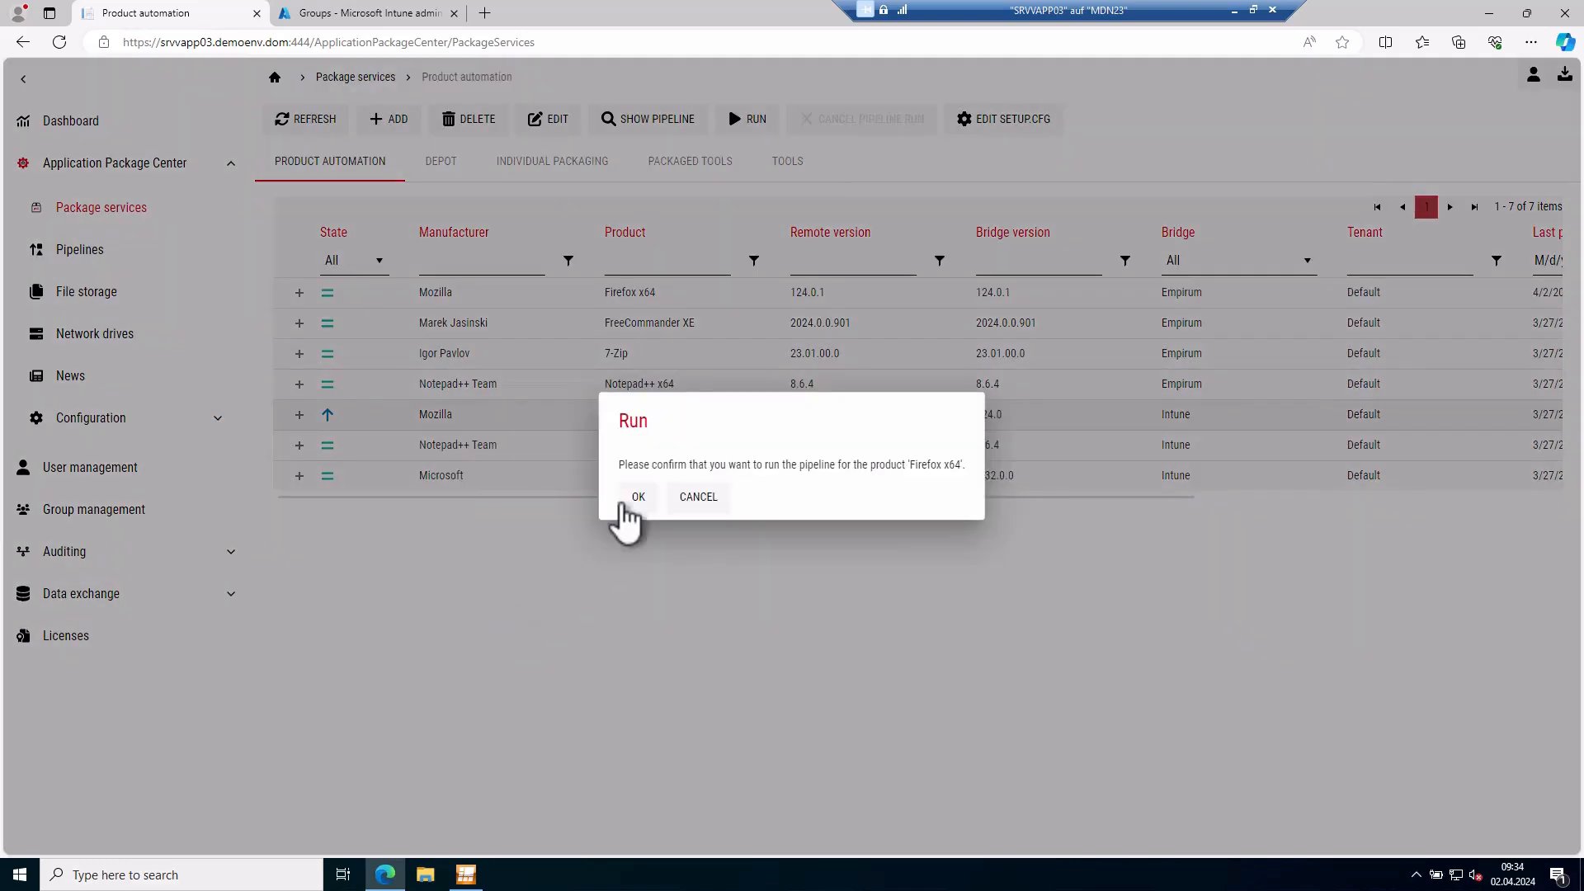
left_click(626, 495)
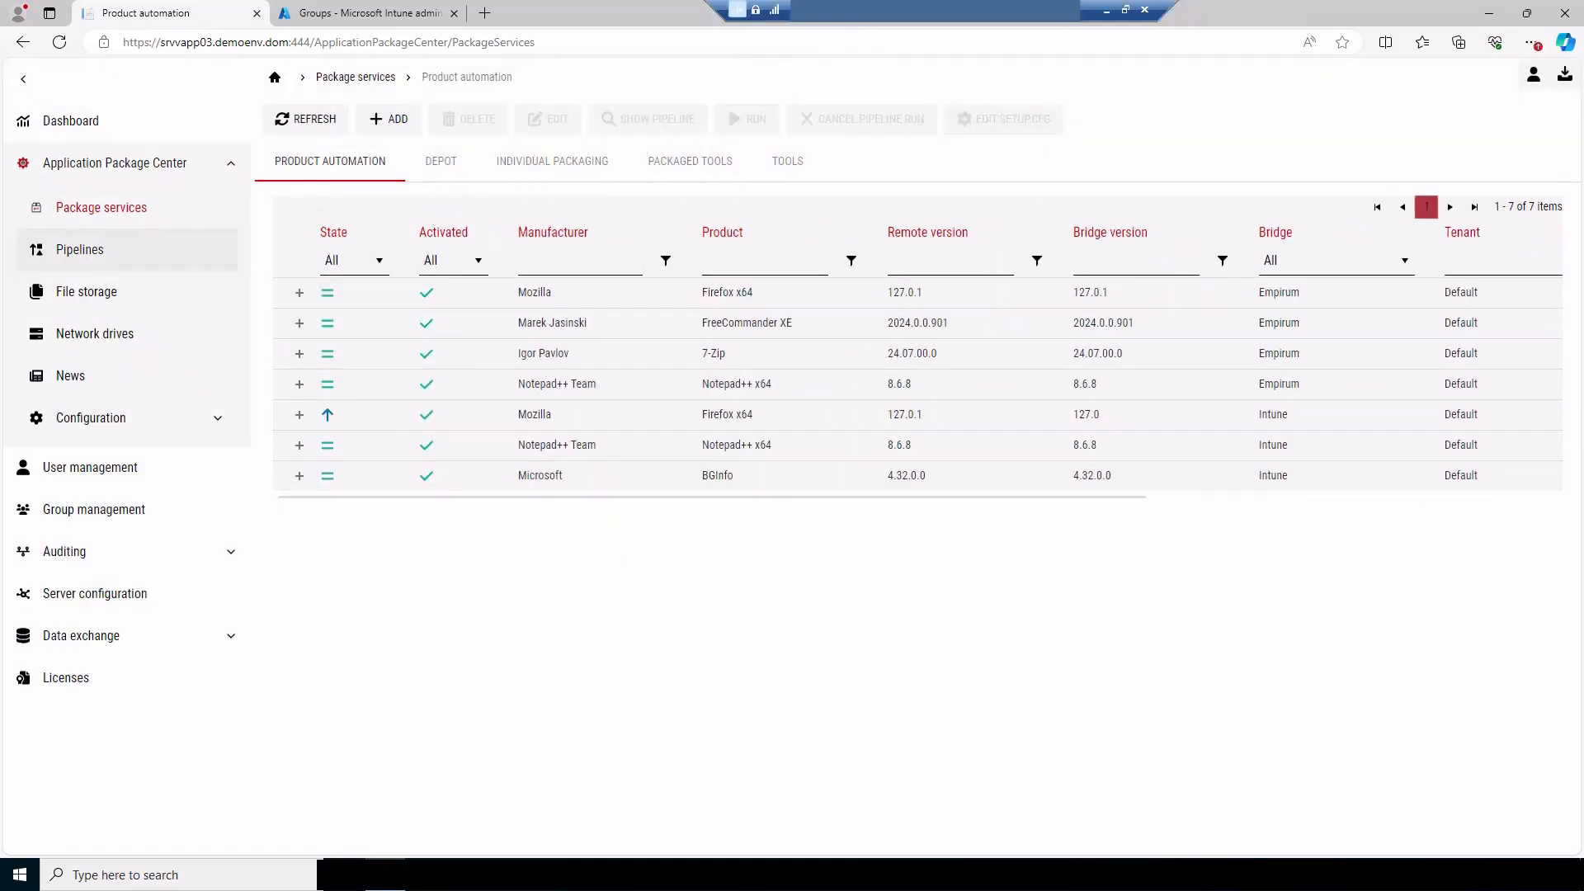
Switch to the Intune admin center and open Mozilla Firefox x64 124.0.1 from the Windows apps
left_click(388, 13)
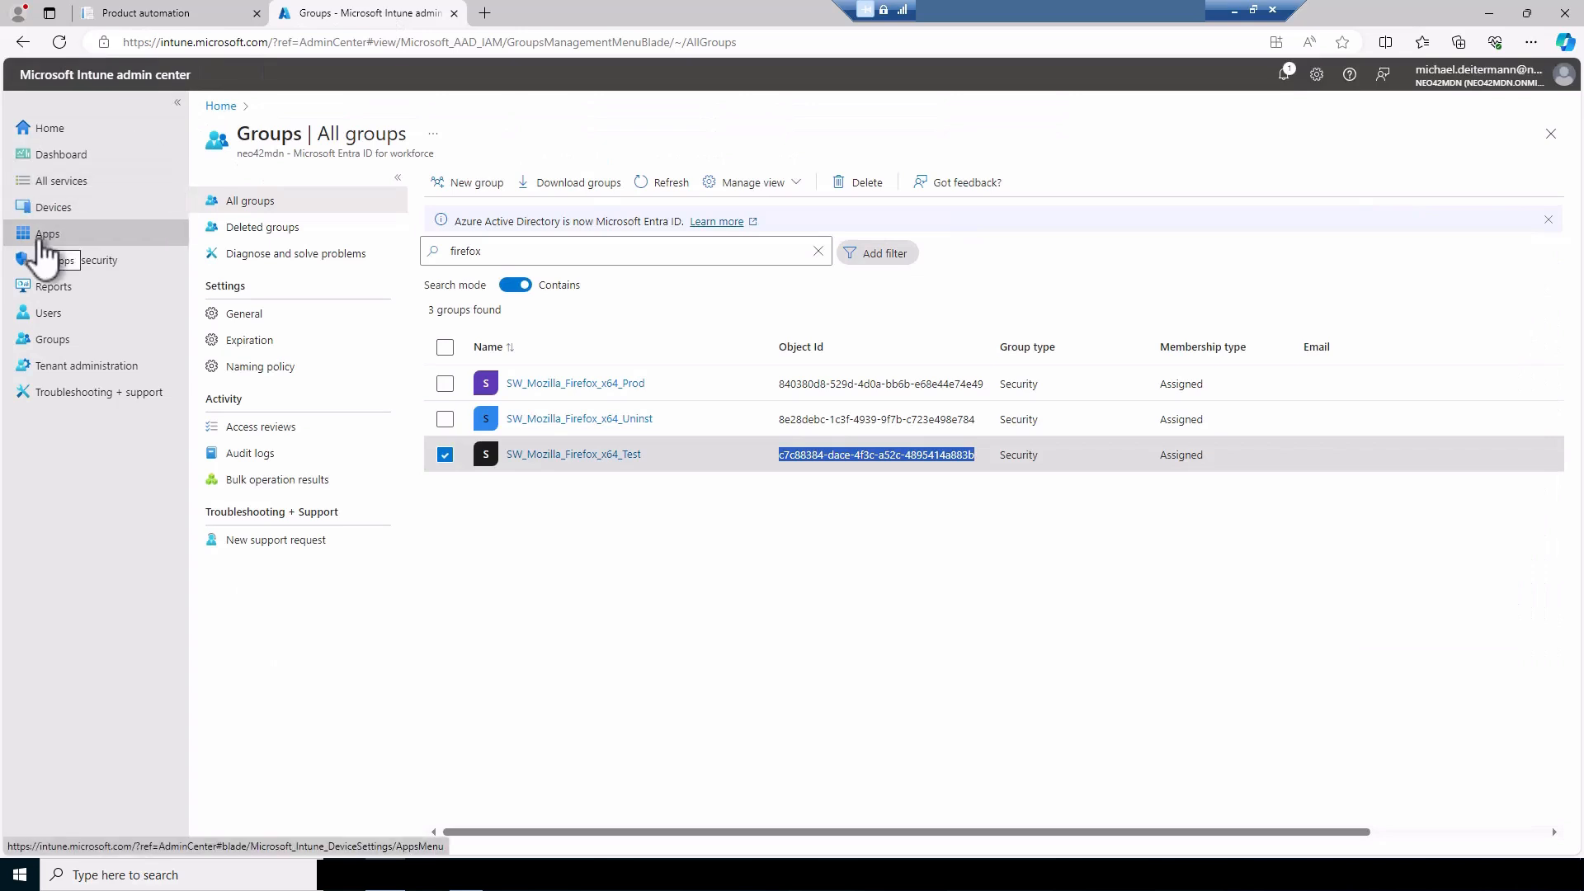
left_click(48, 239)
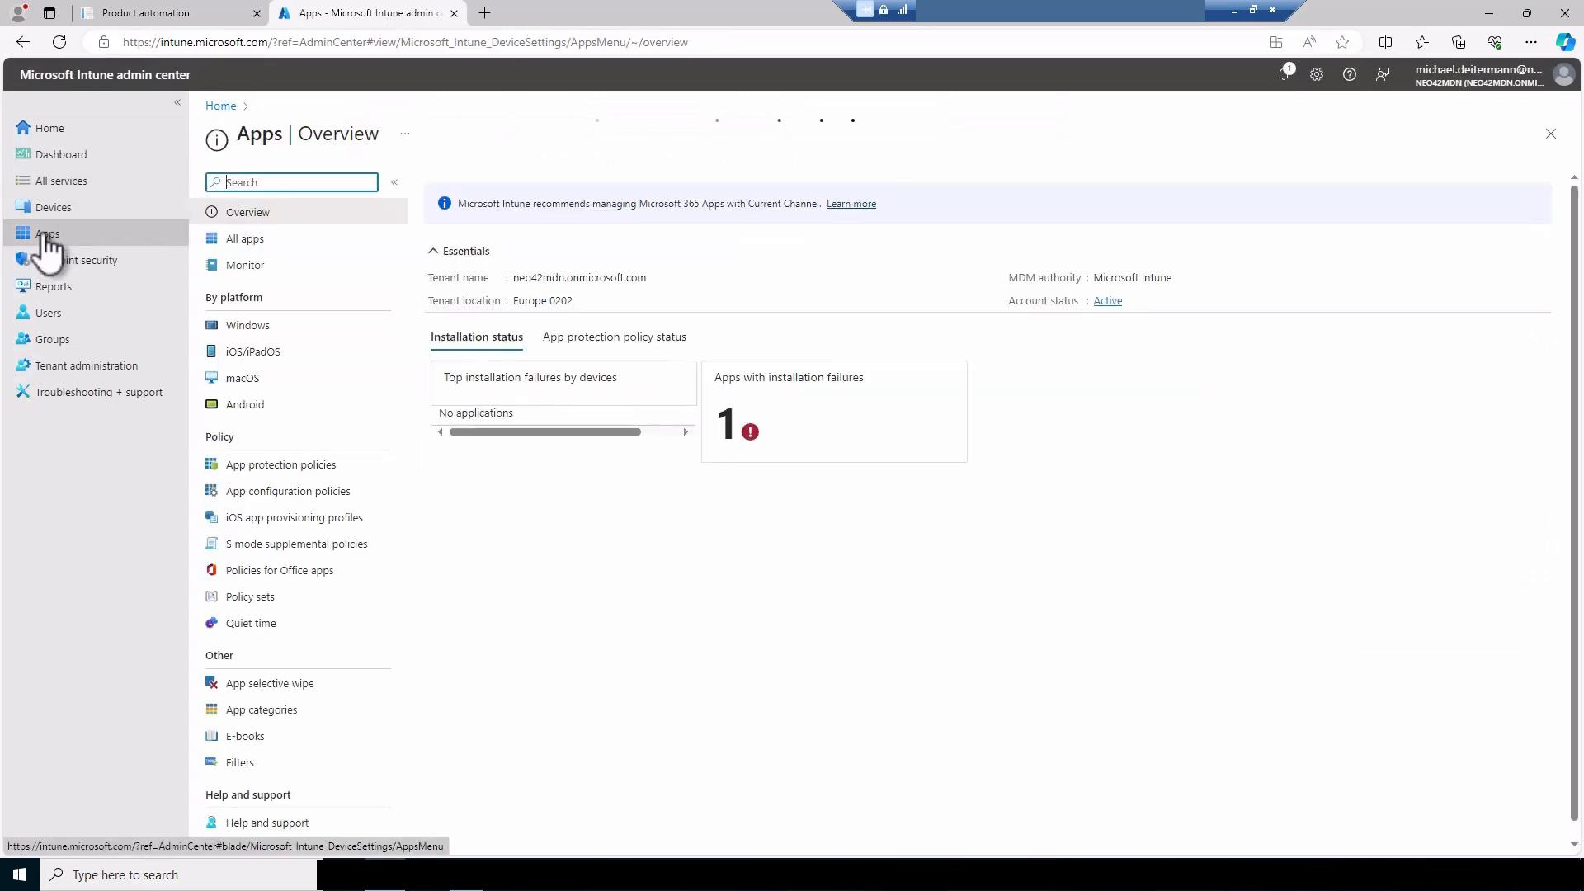
left_click(247, 326)
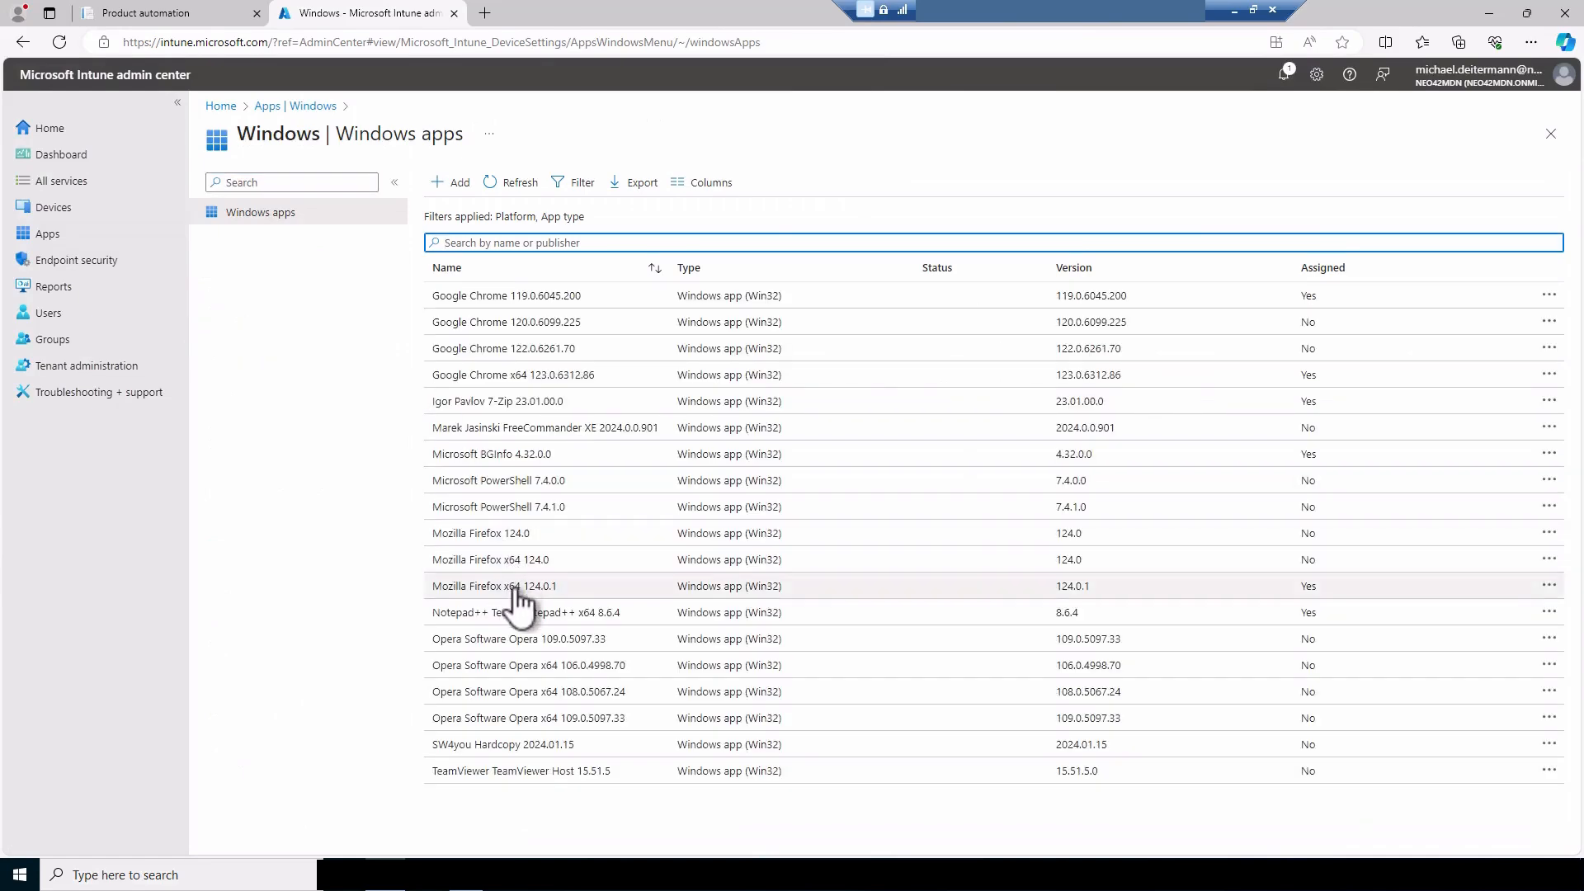
left_click(517, 590)
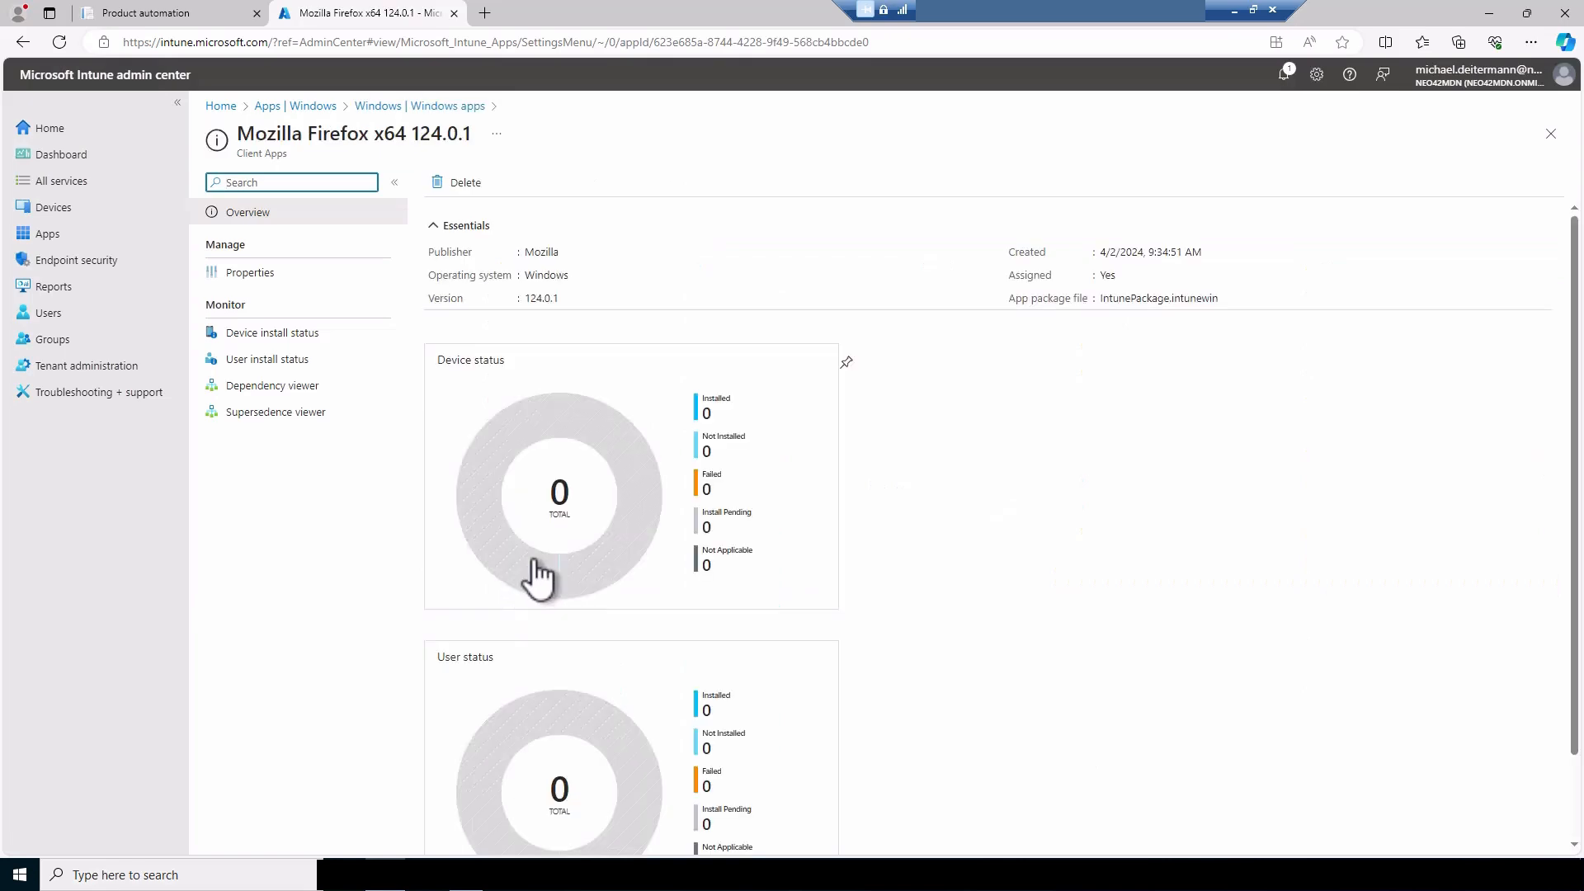
Examine the Mozilla Firefox x64 124.0.1 properties, including its detection rules and the required and uninstall group assignments
left_click(250, 275)
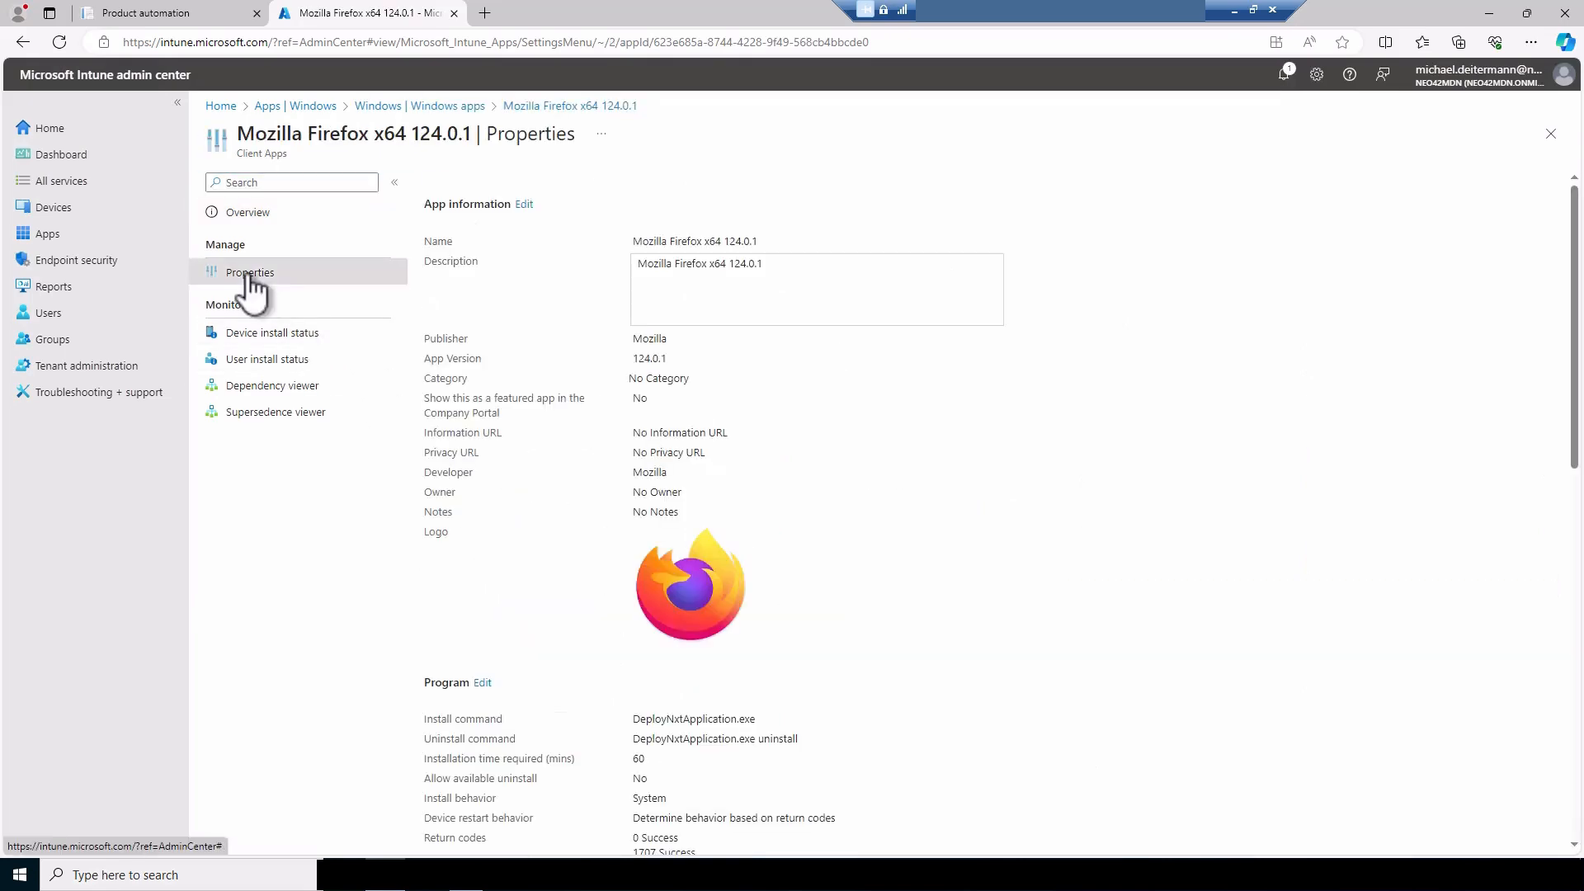
scroll(706, 399, "down", 15)
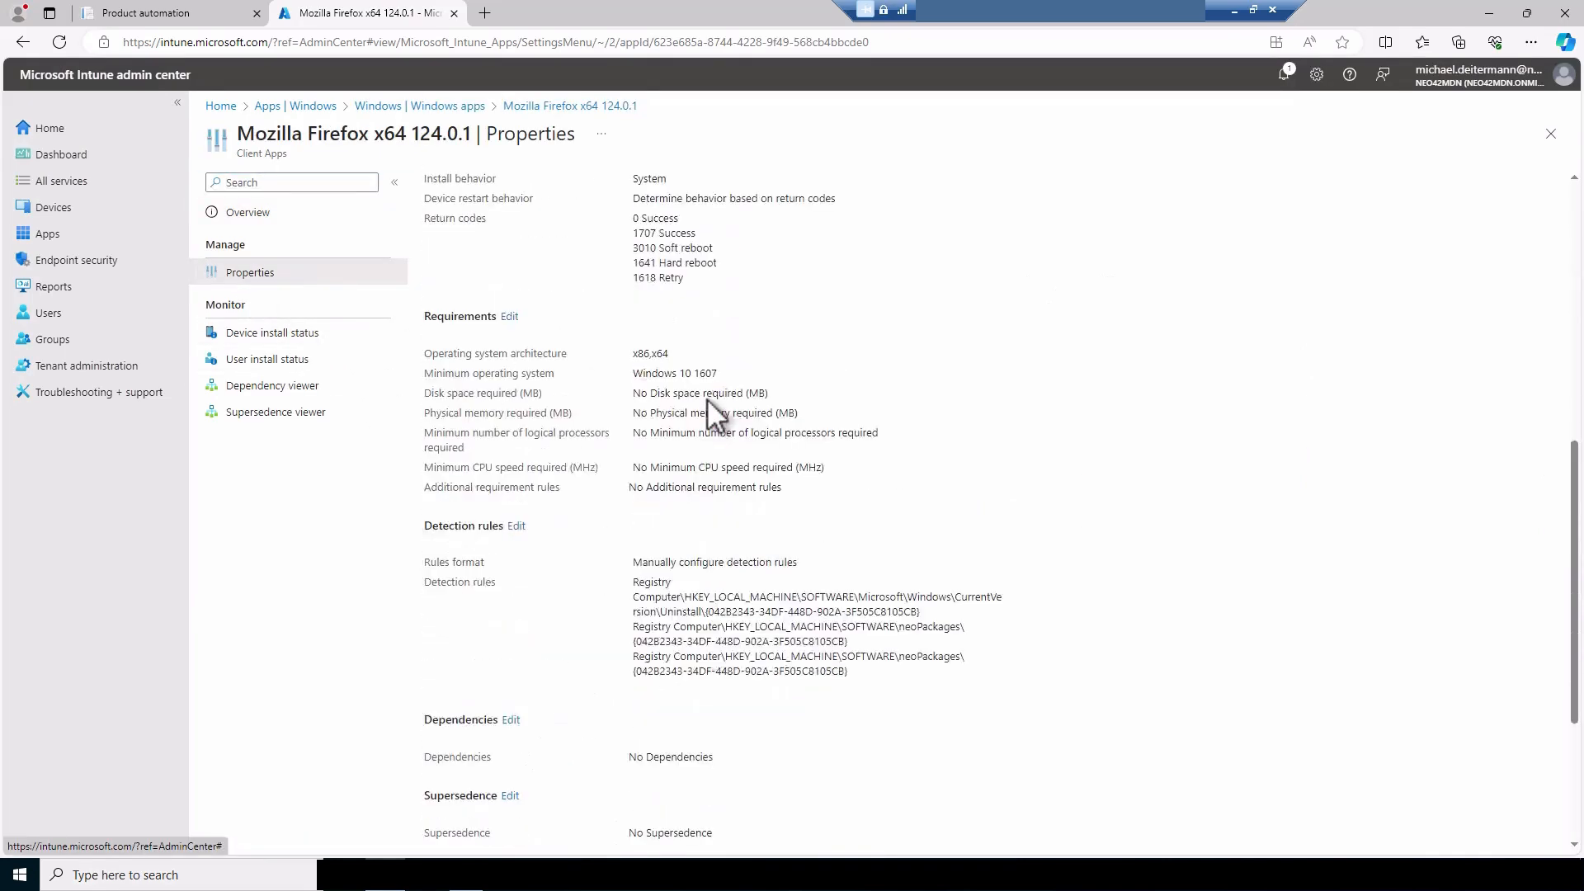
scroll(699, 560, "up", 1)
left_click_drag(673, 697, 810, 696)
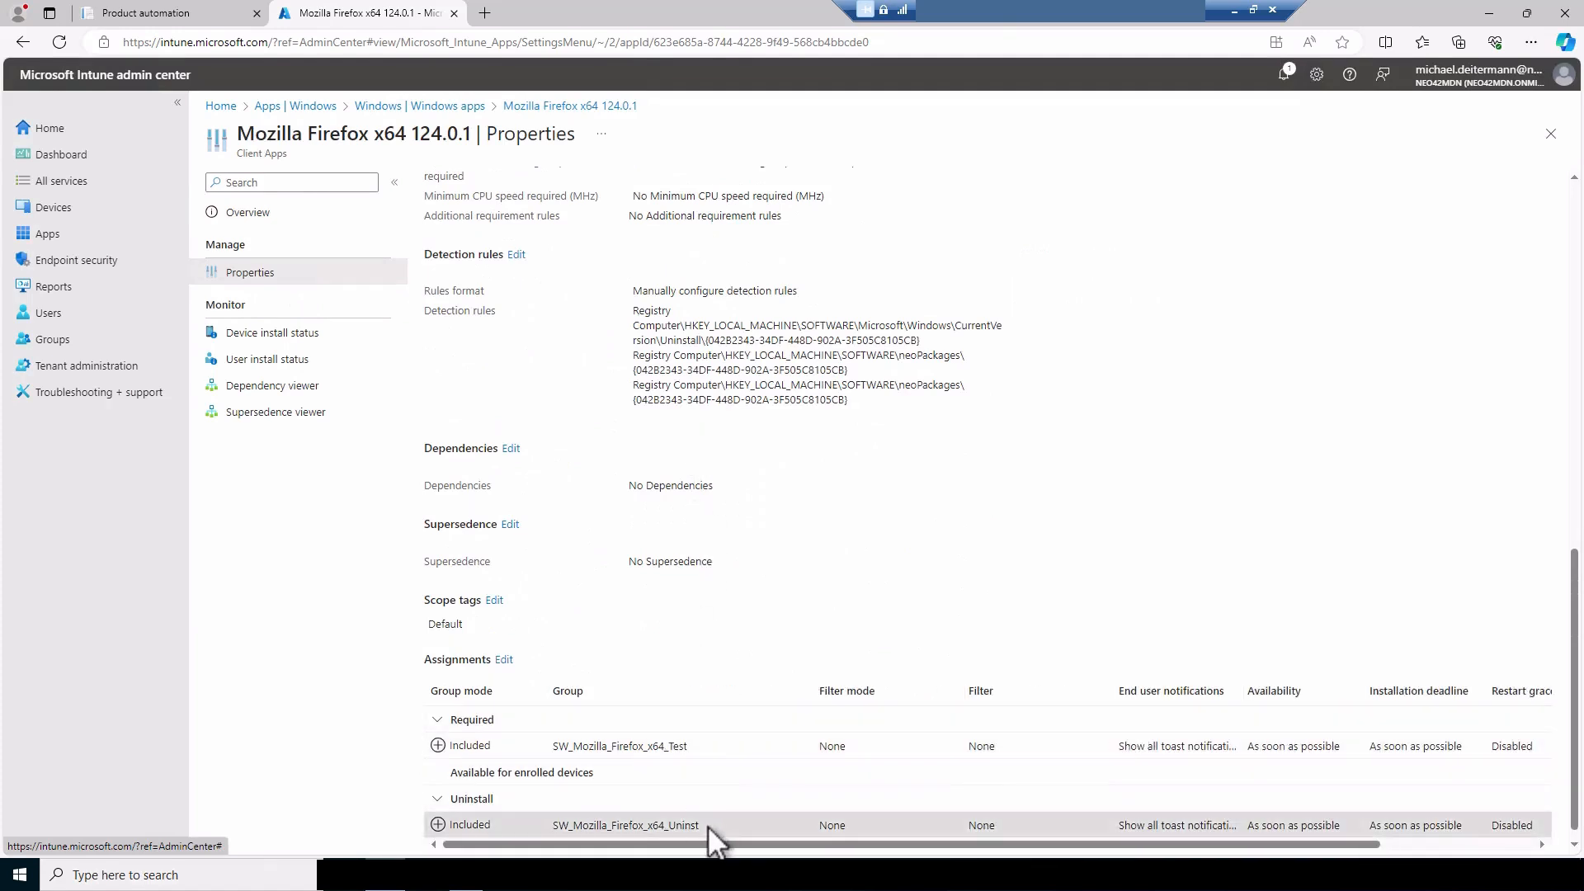
left_click_drag(706, 826, 549, 820)
left_click_drag(720, 752, 557, 747)
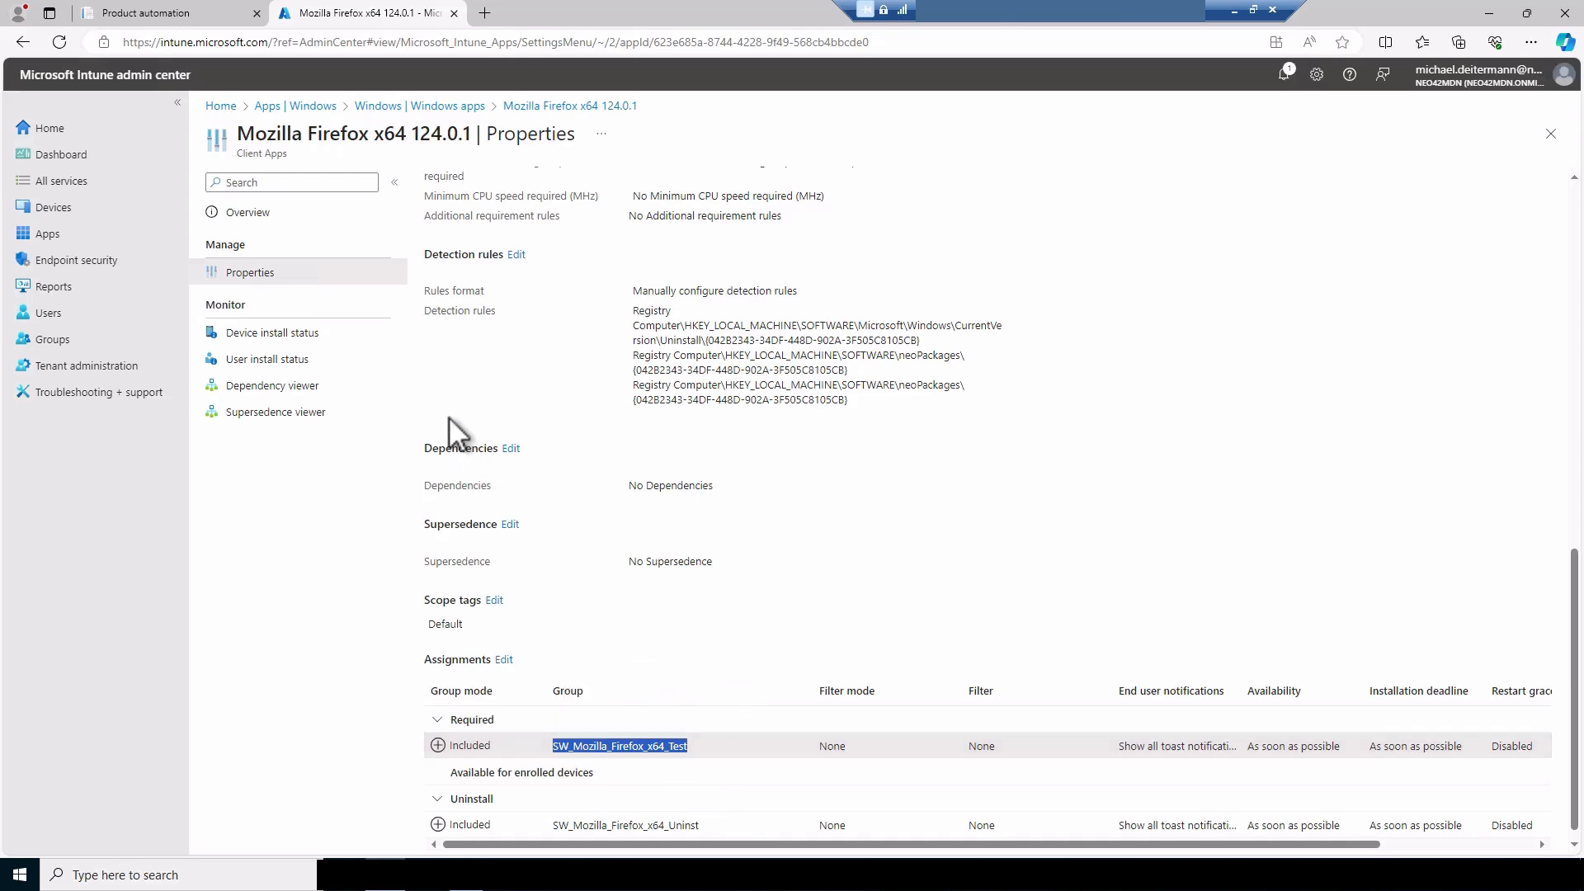
Return to product automation and check the productive package assignment run for Intune Firefox x64 against the app's assignments in Intune
left_click(185, 12)
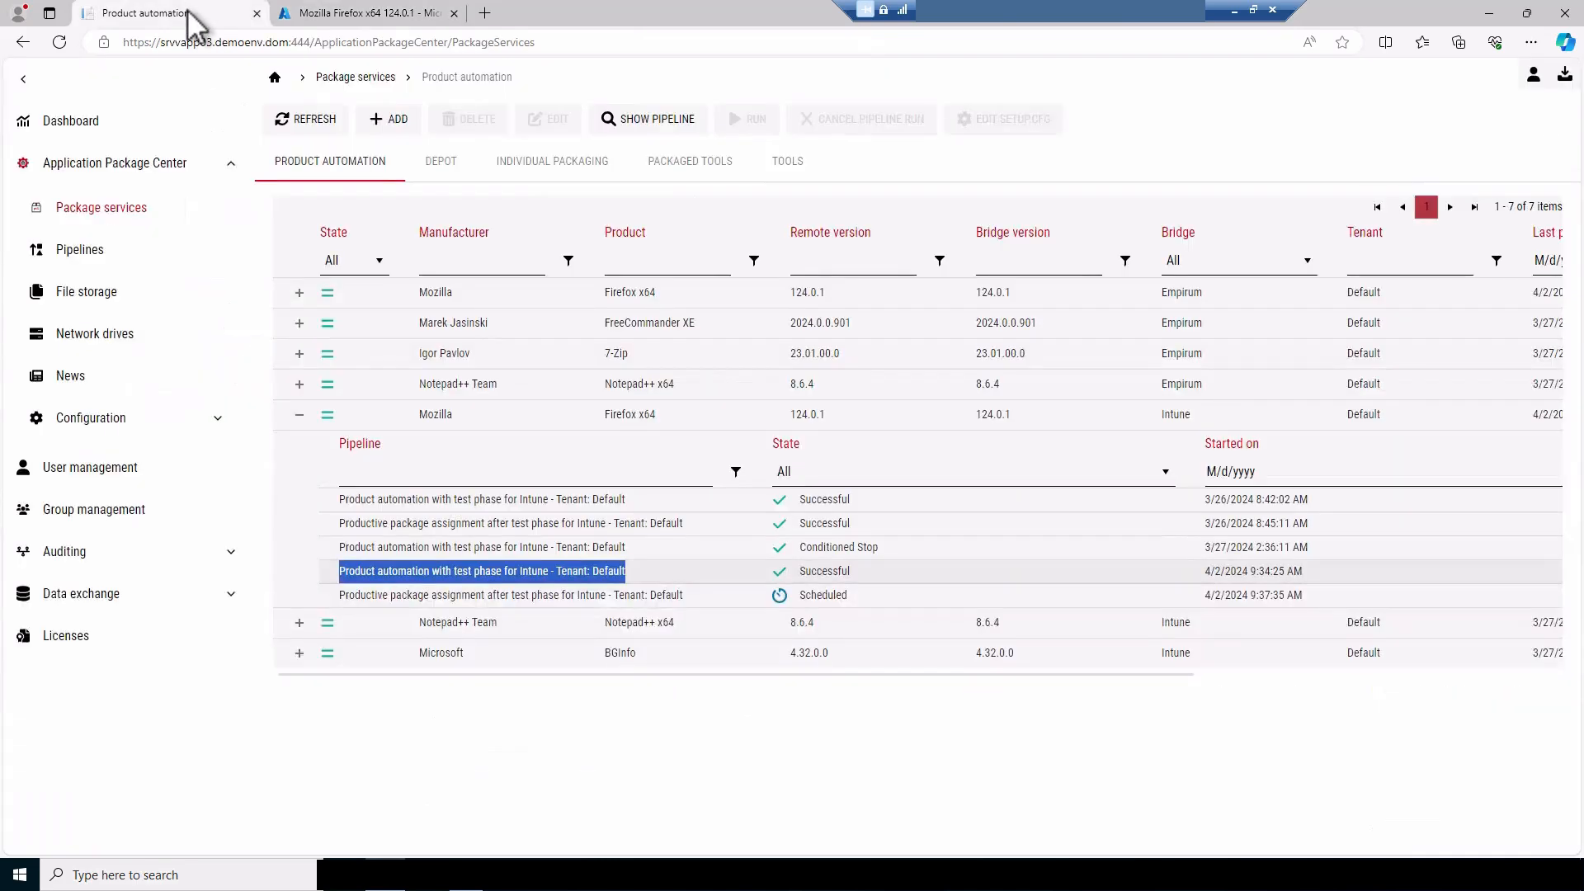
left_click_drag(338, 595, 710, 592)
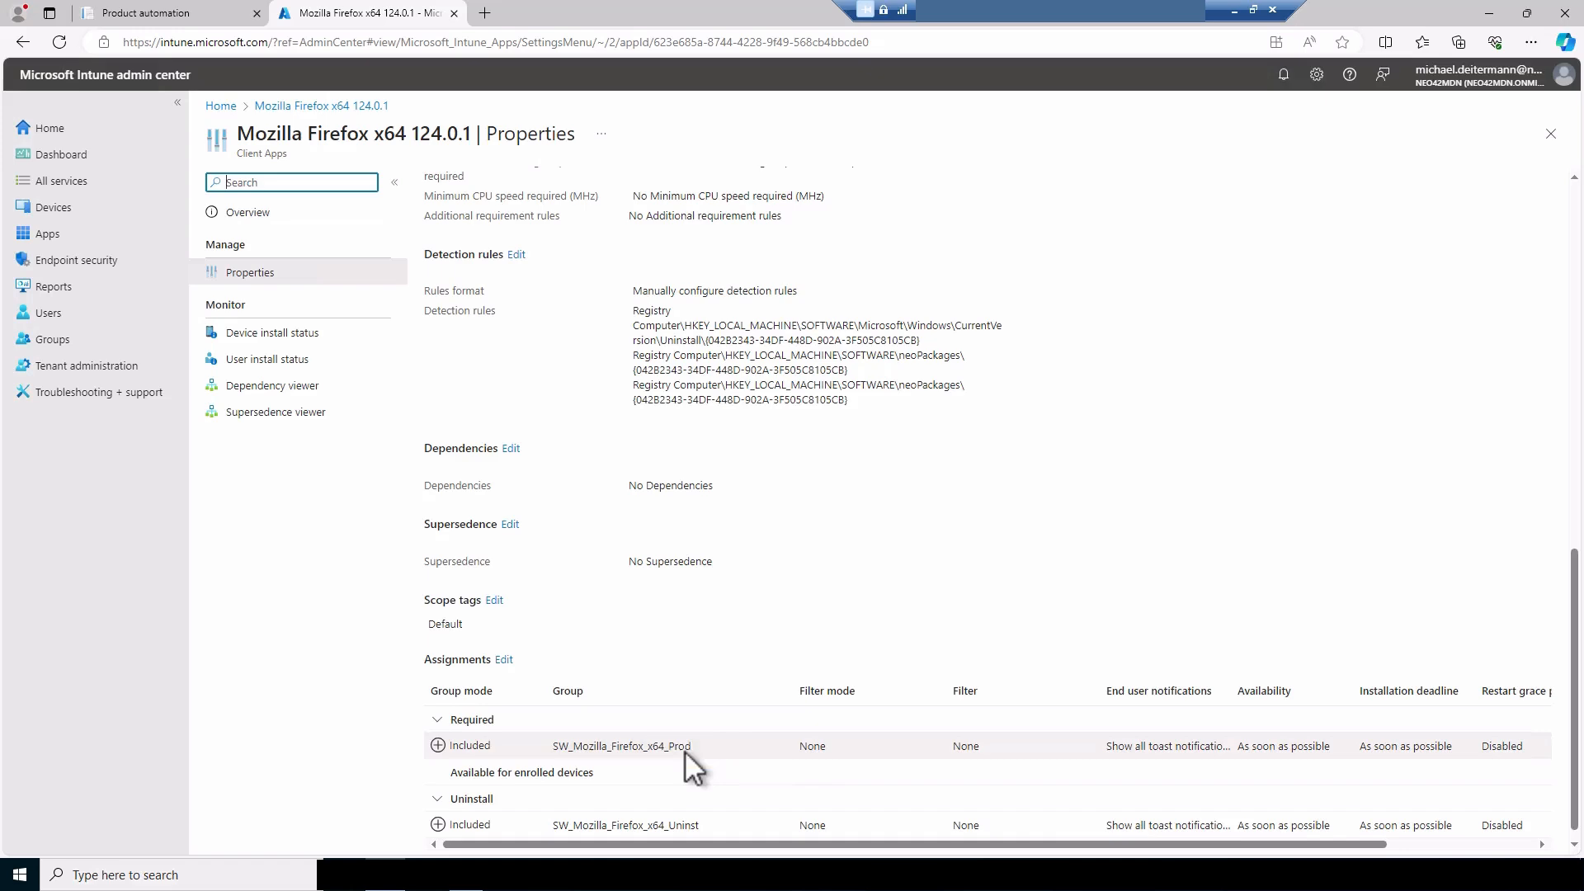
left_click(155, 13)
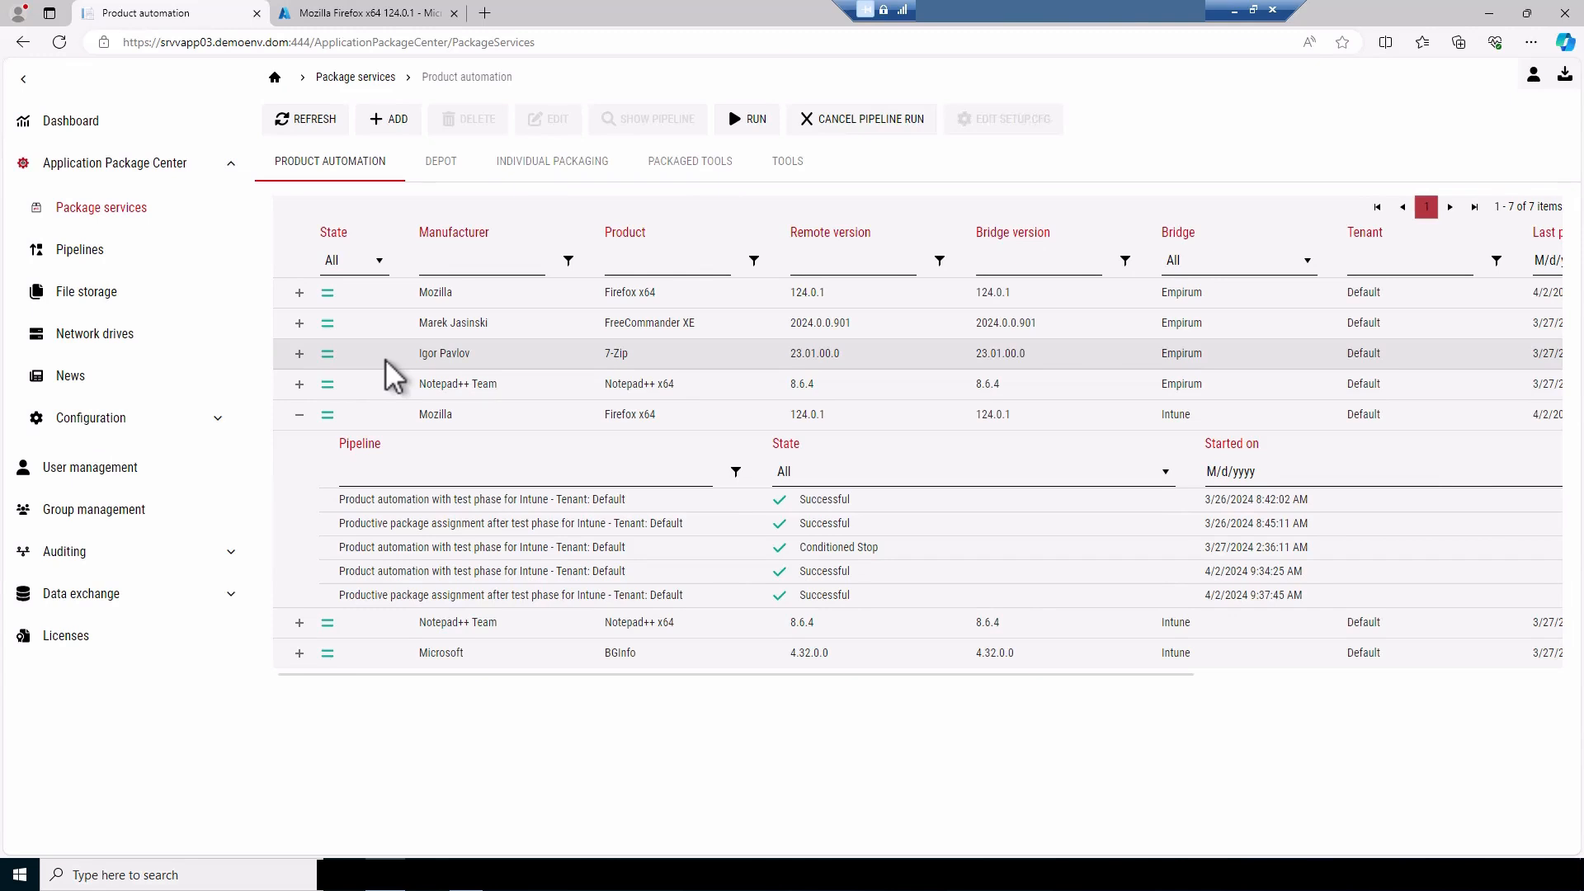
Open the configuration of the "Product automation with test phase for Intune" pipeline and review its phase tasks
left_click(130, 262)
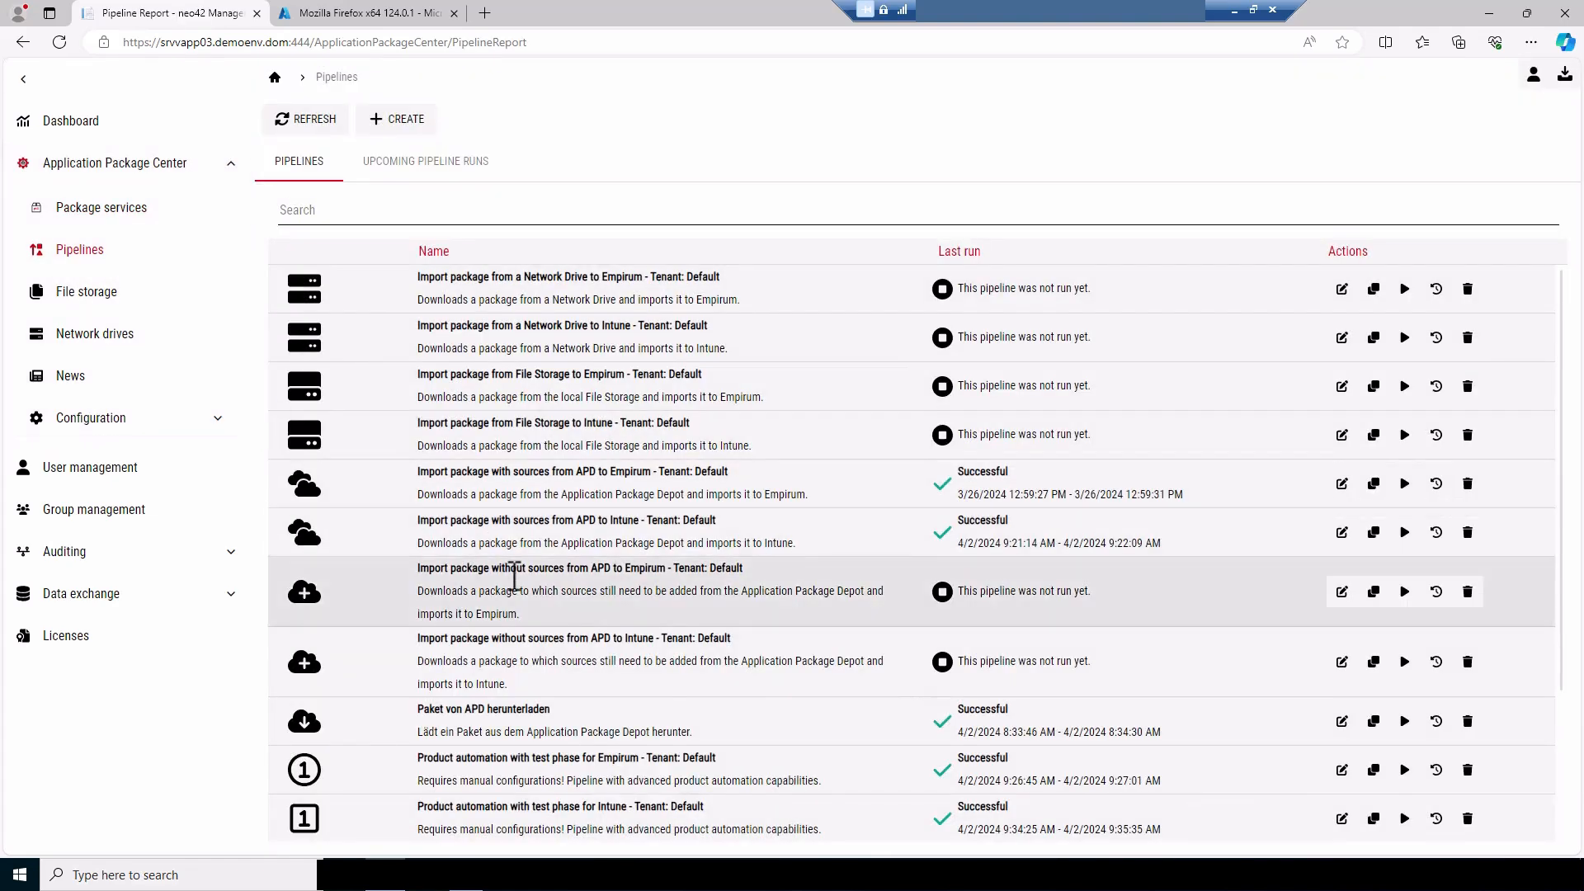
scroll(520, 573, "down", 2)
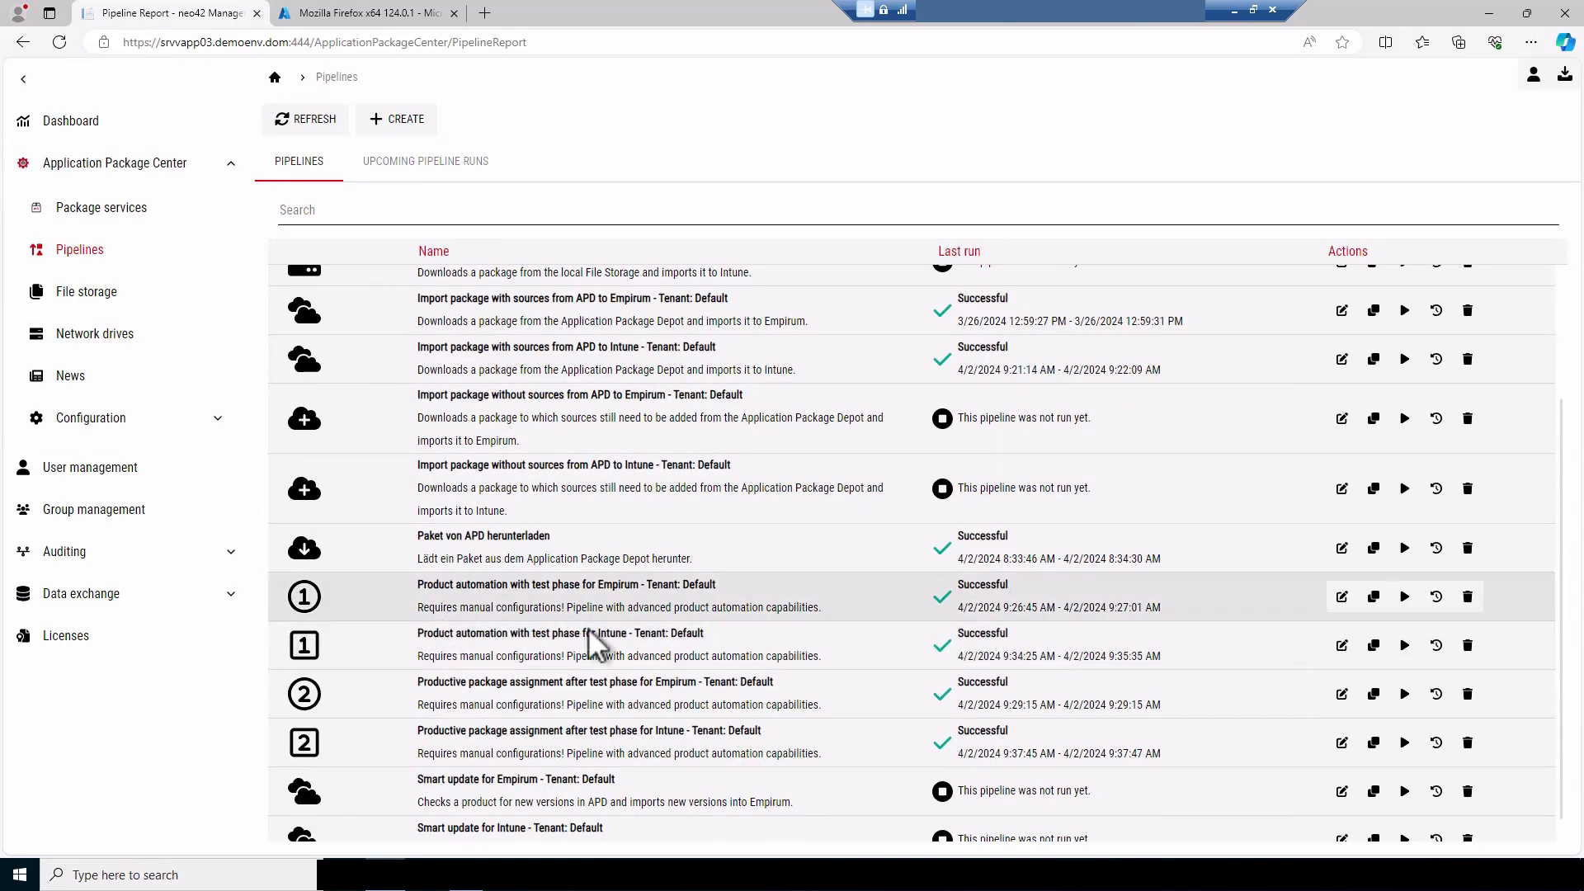
left_click(1342, 646)
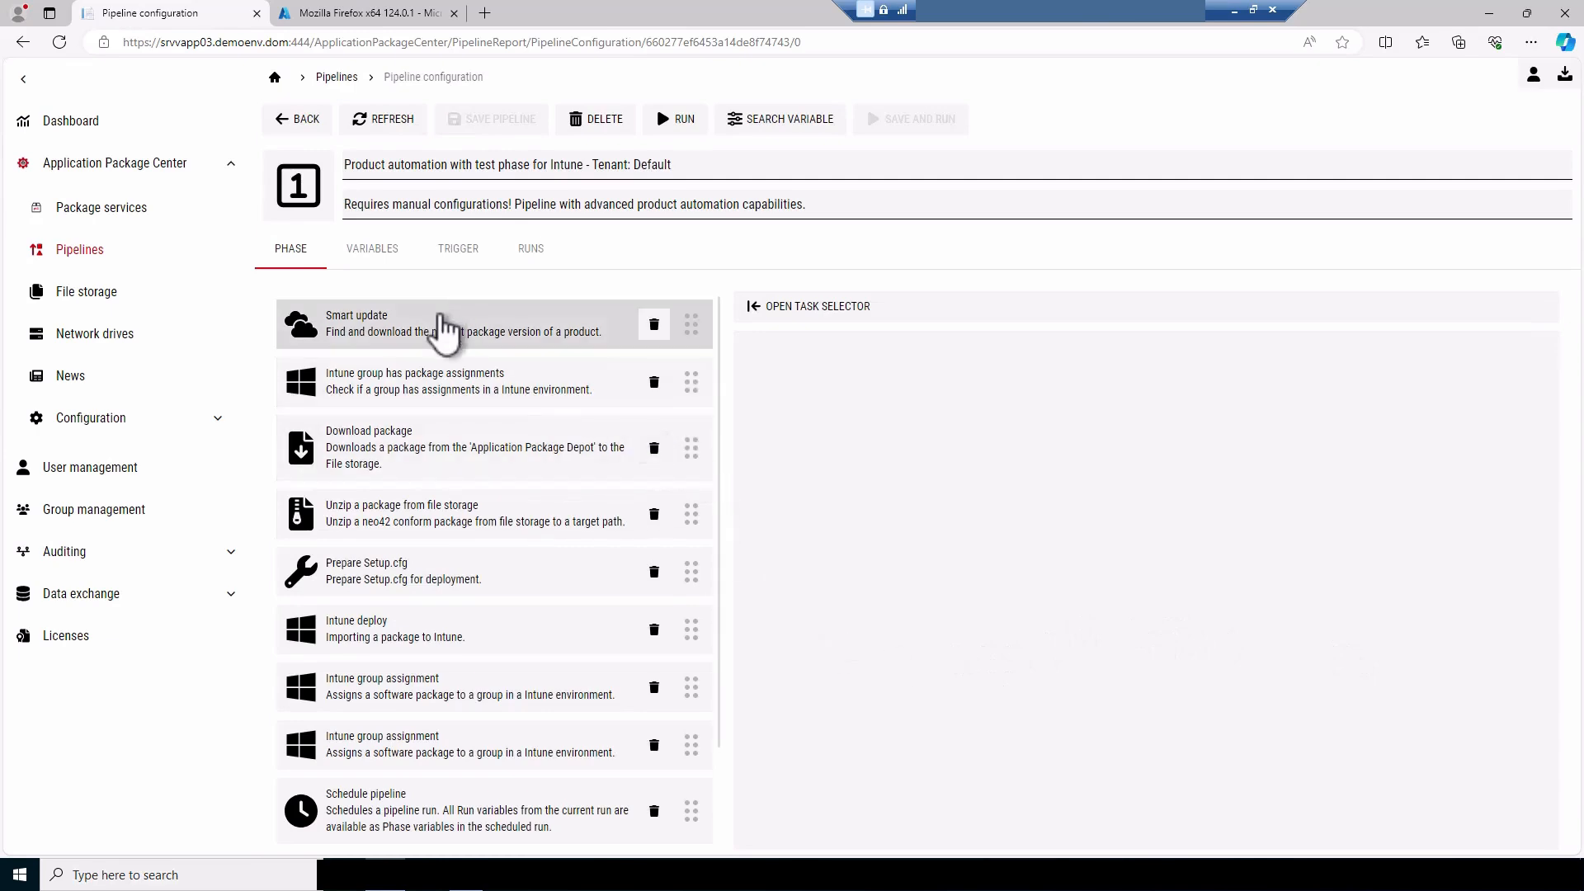
scroll(443, 330, "down", 2)
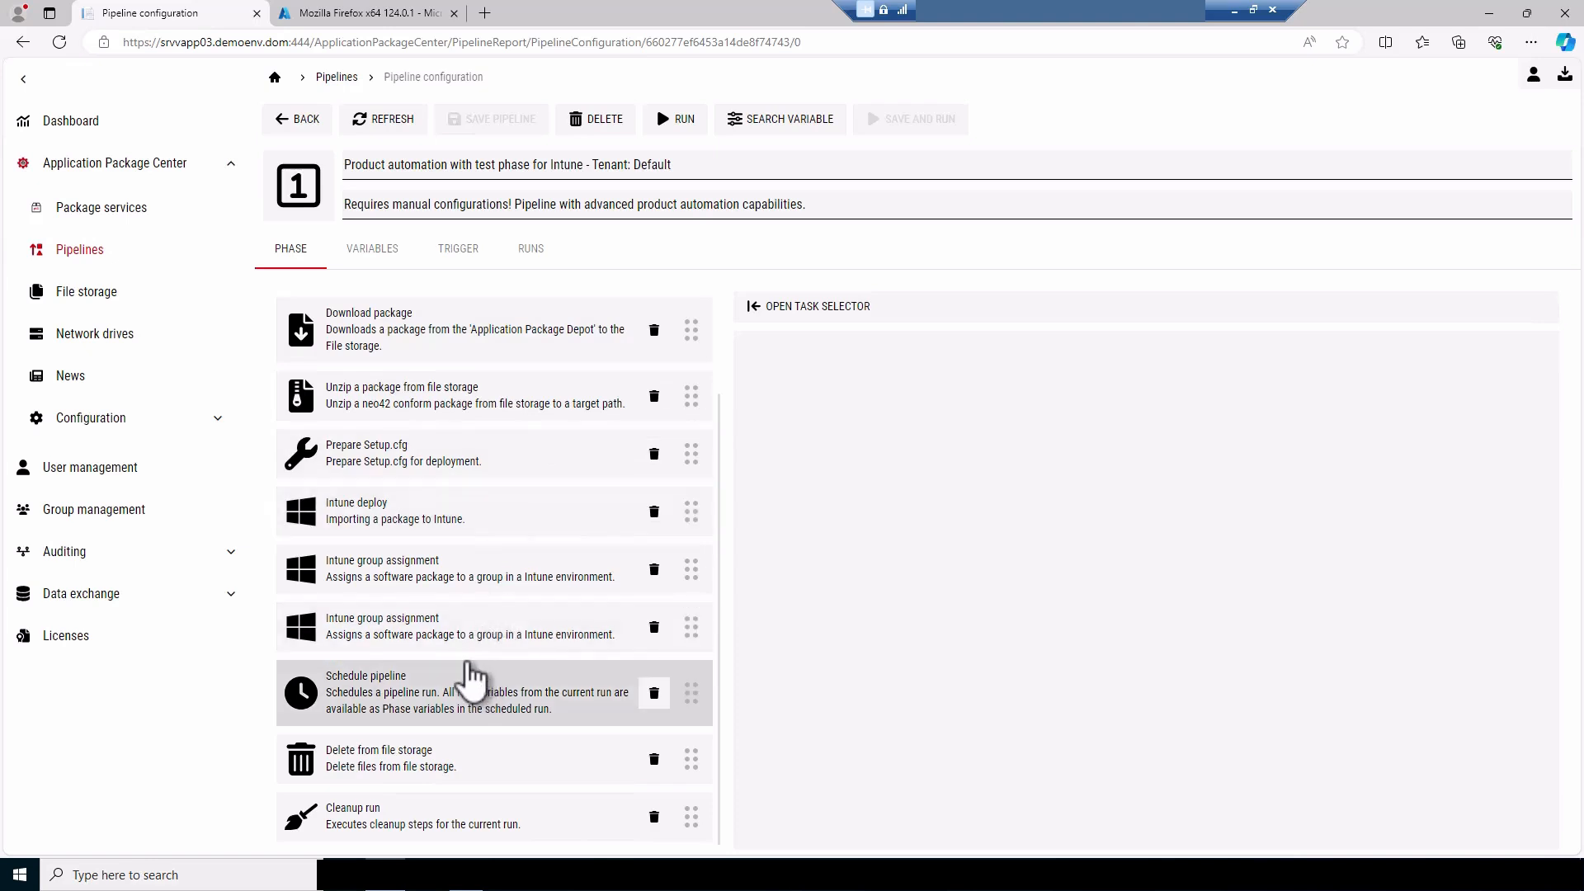
scroll(471, 679, "up", 1)
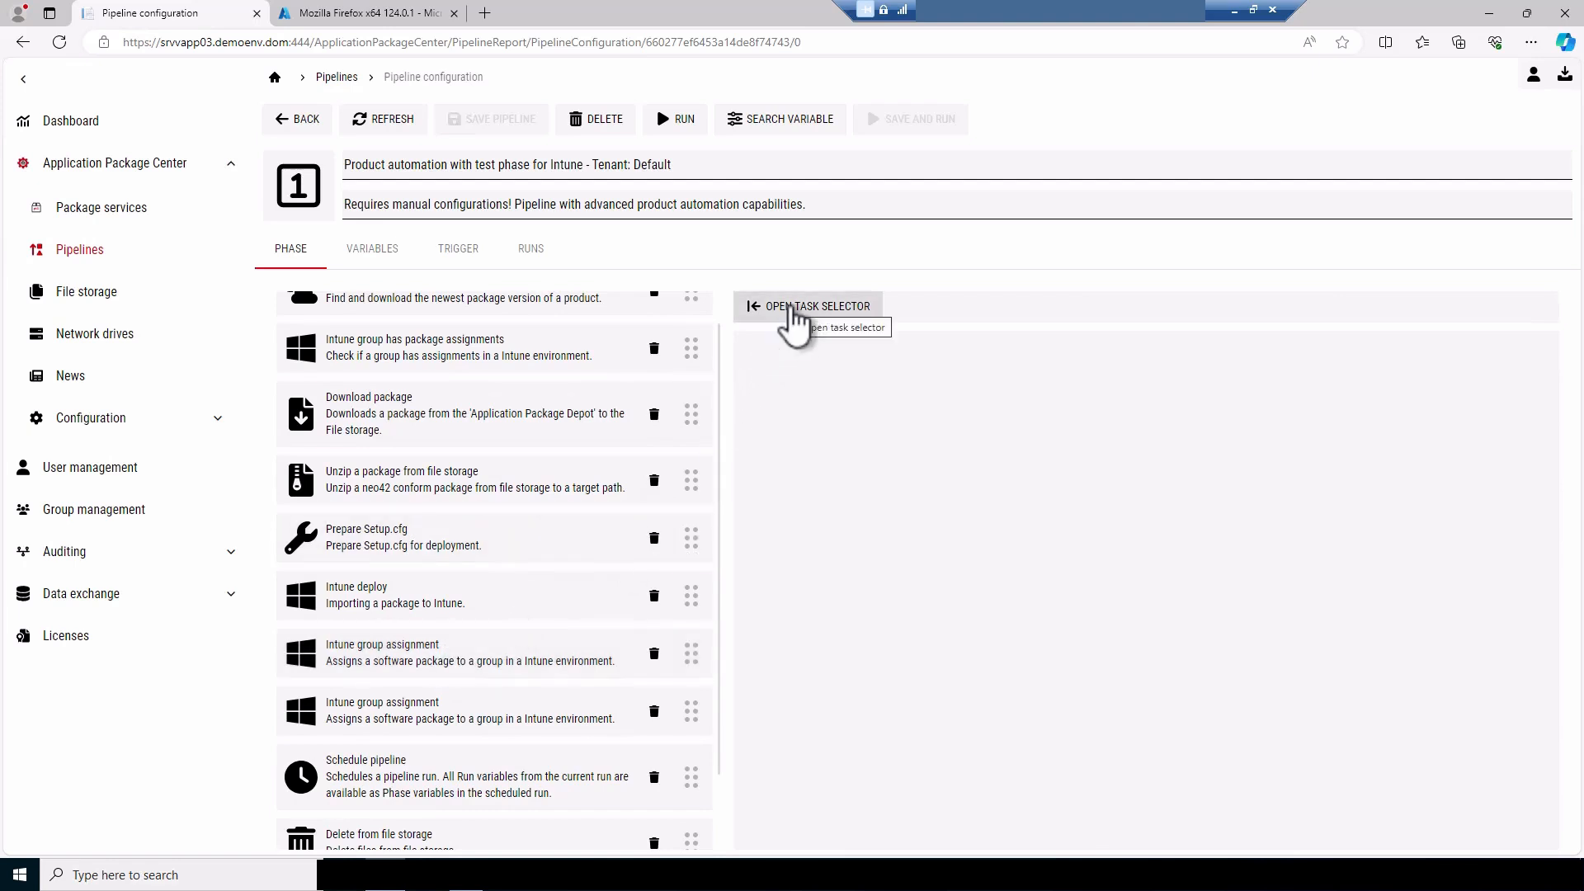
Add an Intune group assignment task directly after Intune deploy, set its tenant to Default and check the selectable Intune groups
left_click(794, 317)
scroll(1026, 670, "down", 8)
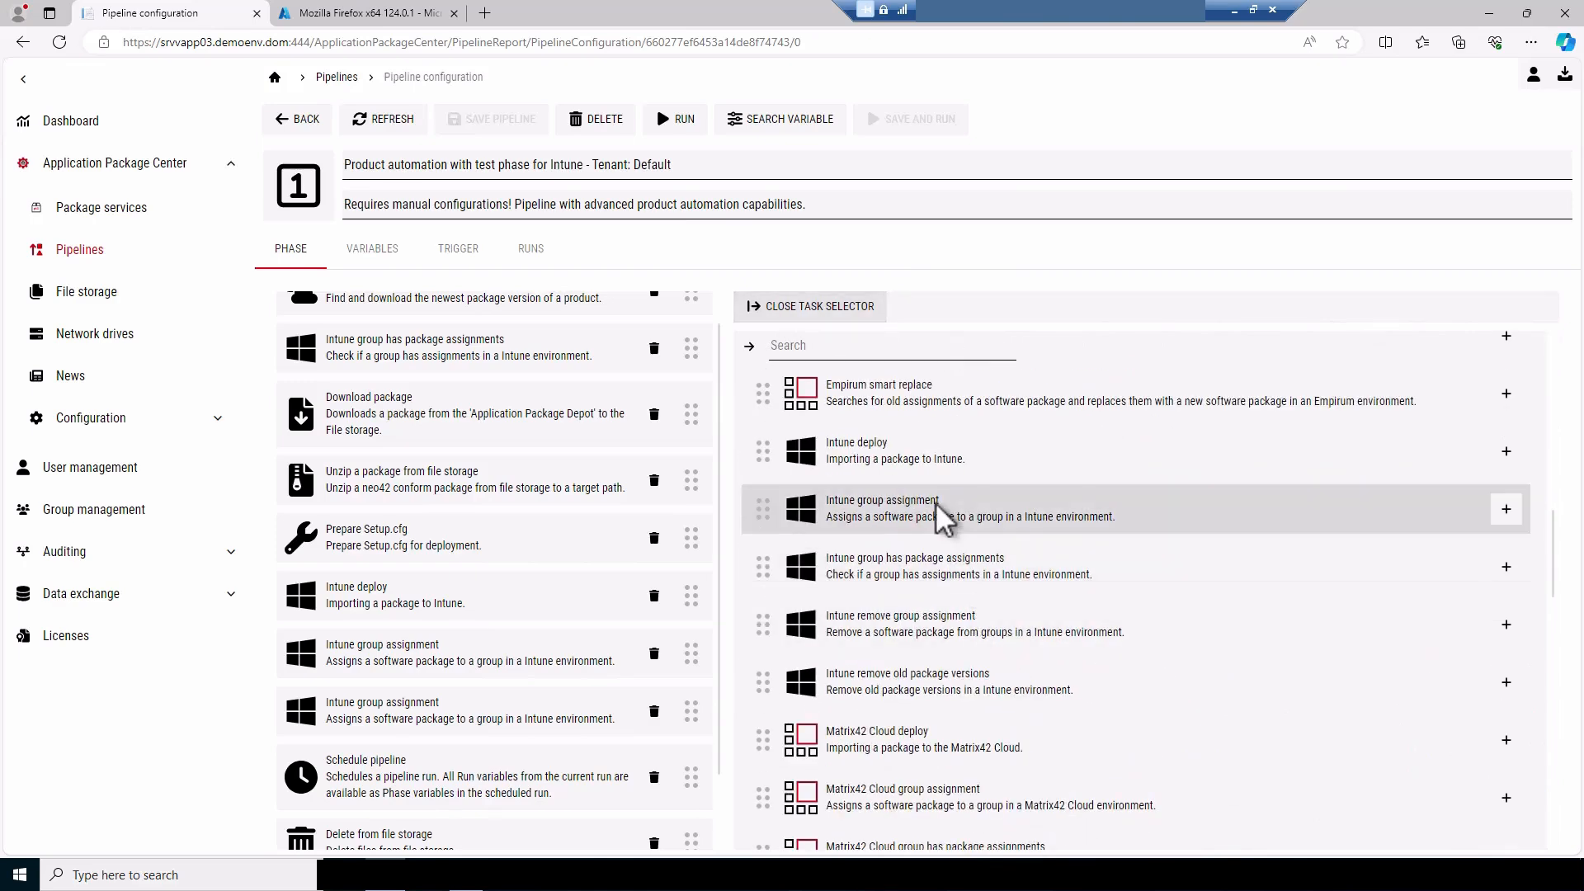
left_click_drag(943, 517, 457, 664)
left_click(458, 664)
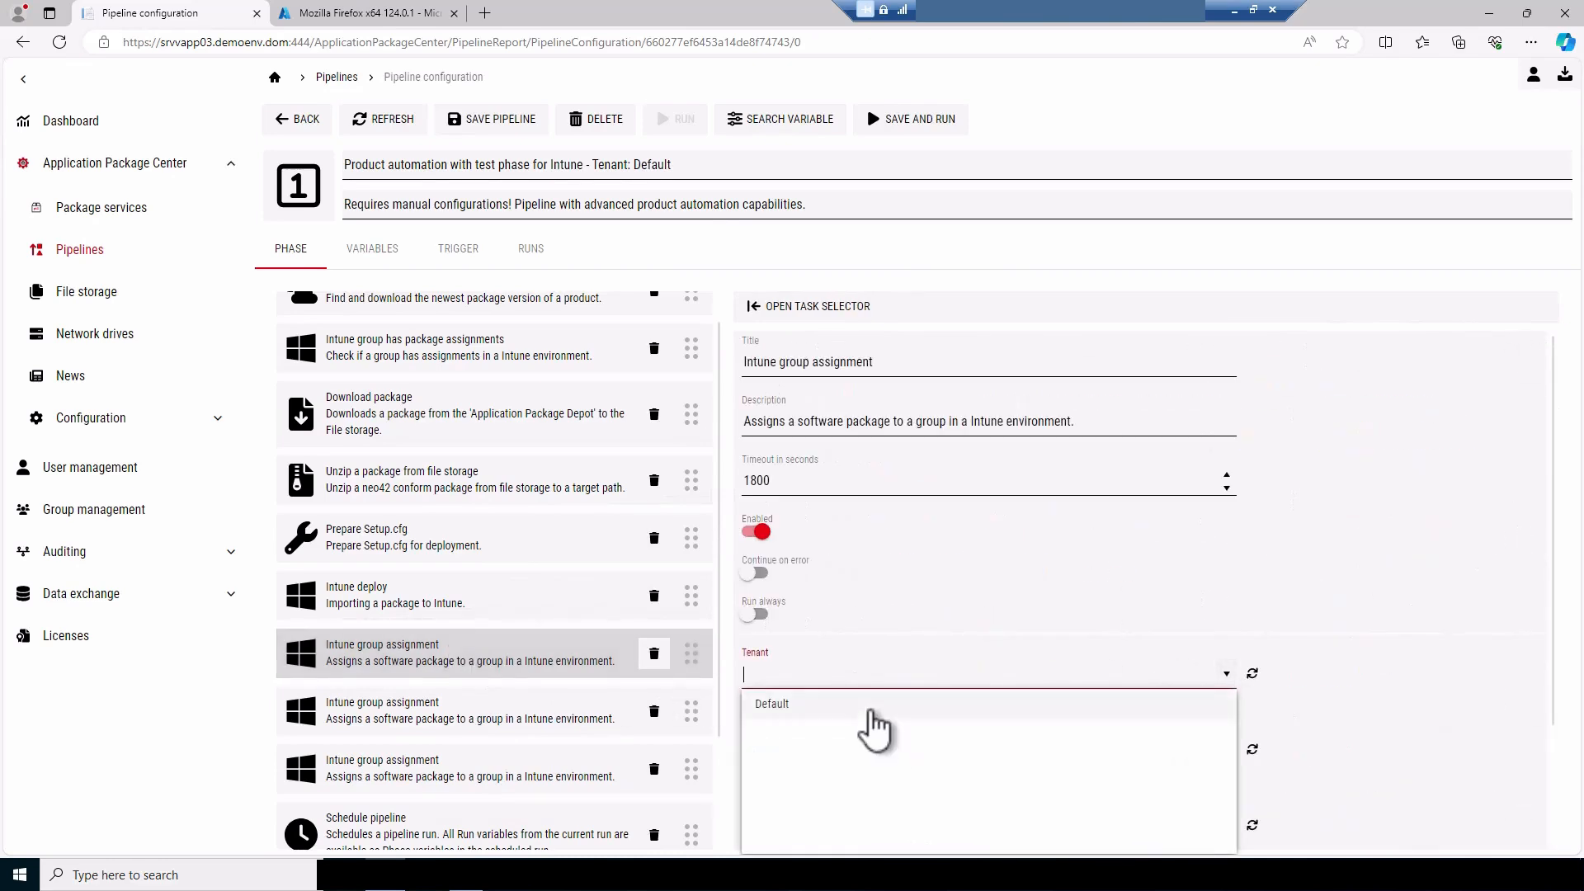
left_click(859, 702)
scroll(924, 700, "down", 2)
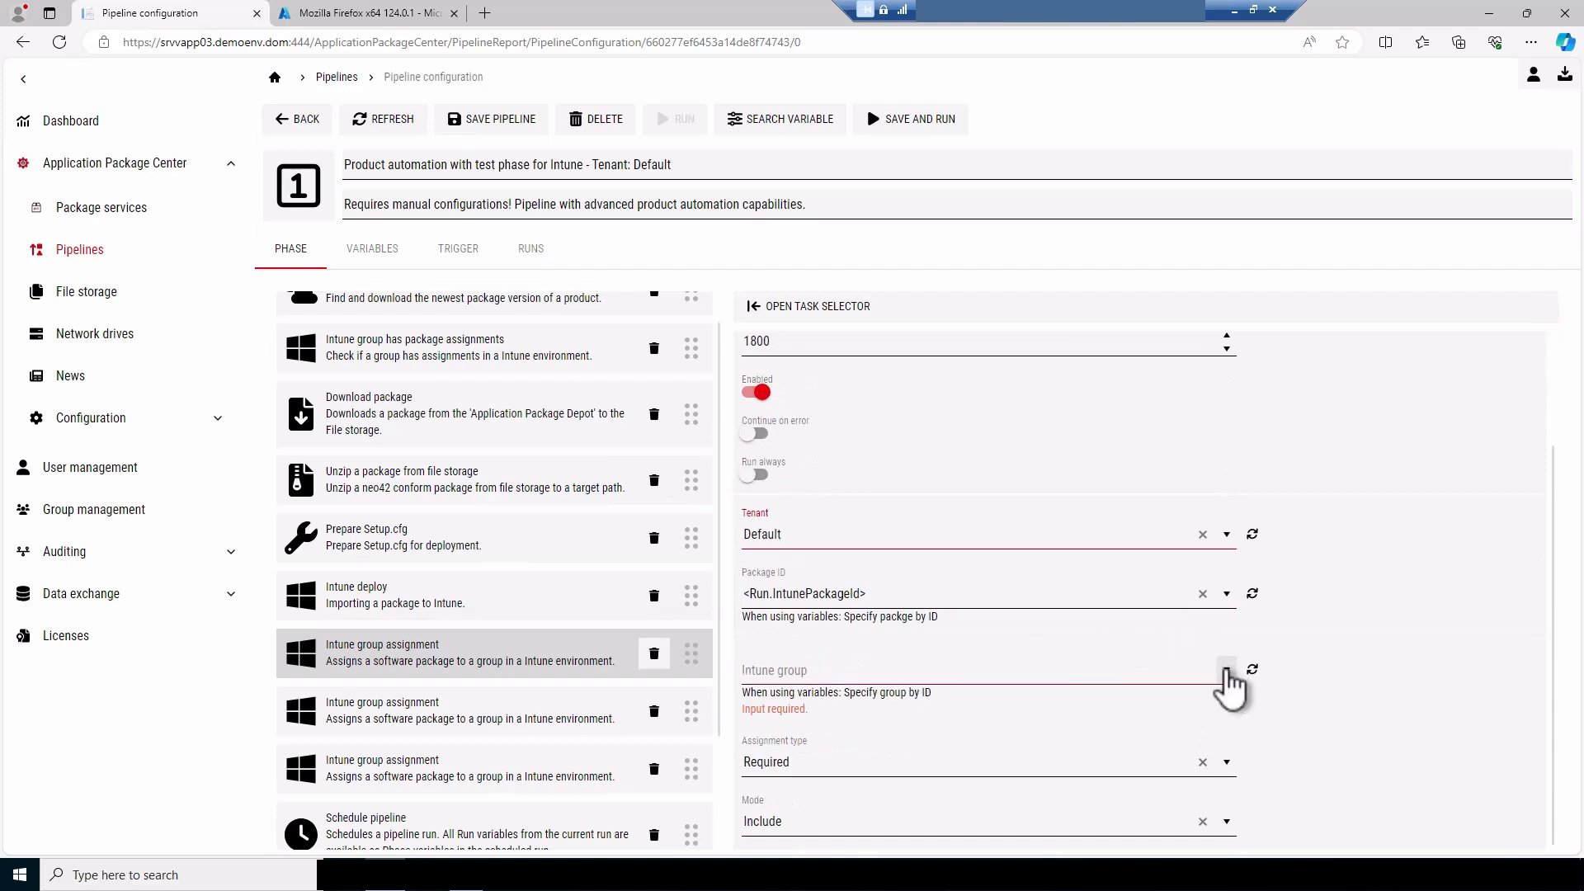
left_click(1227, 671)
scroll(881, 850, "down", 3)
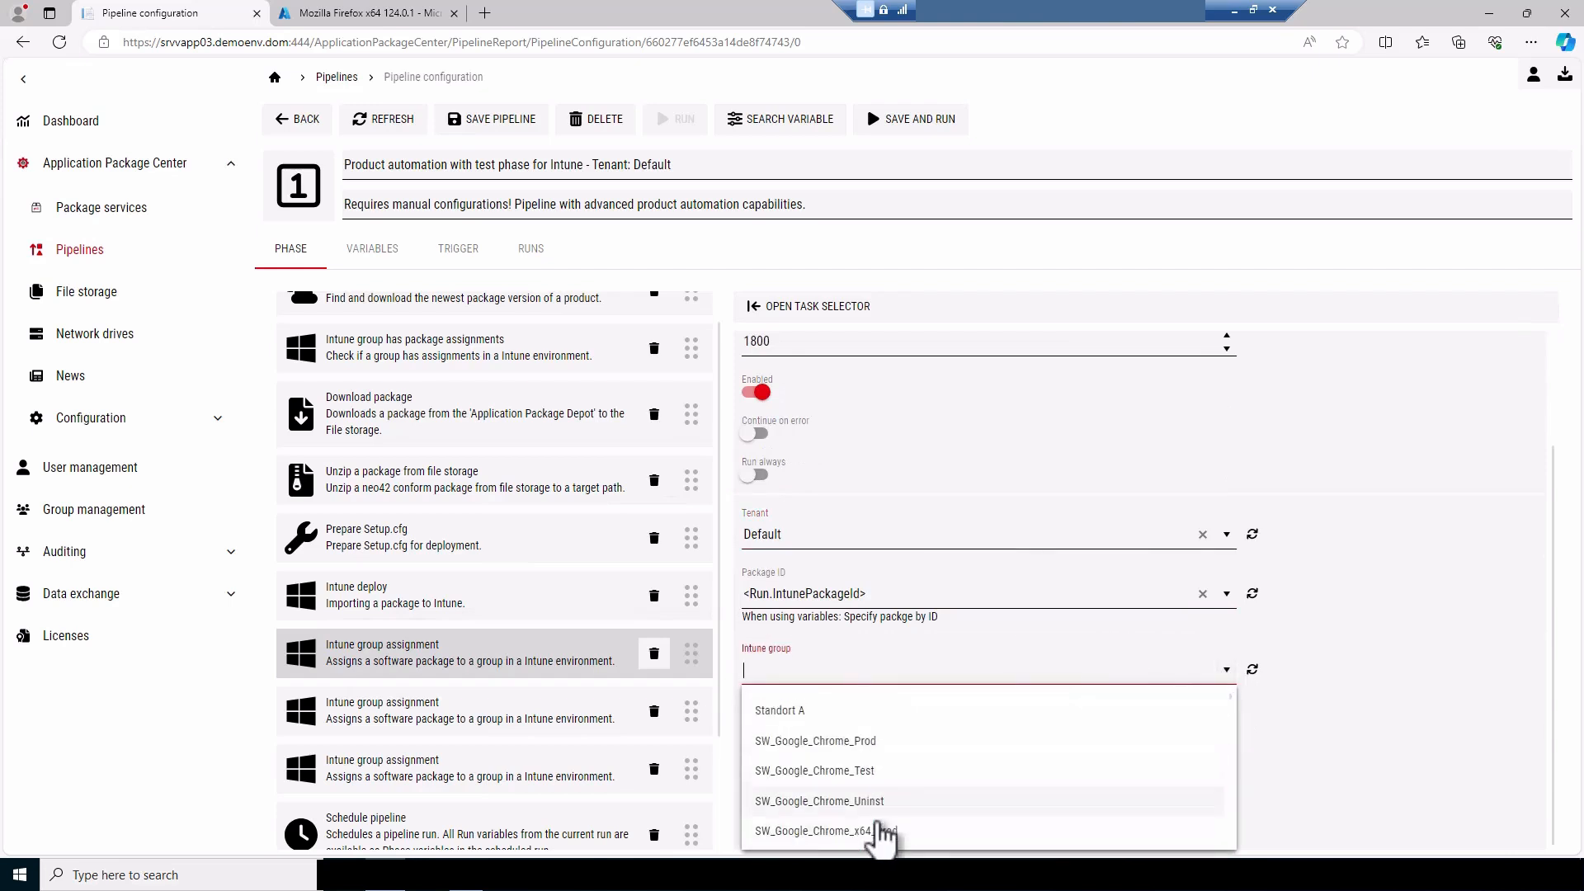
left_click(1318, 731)
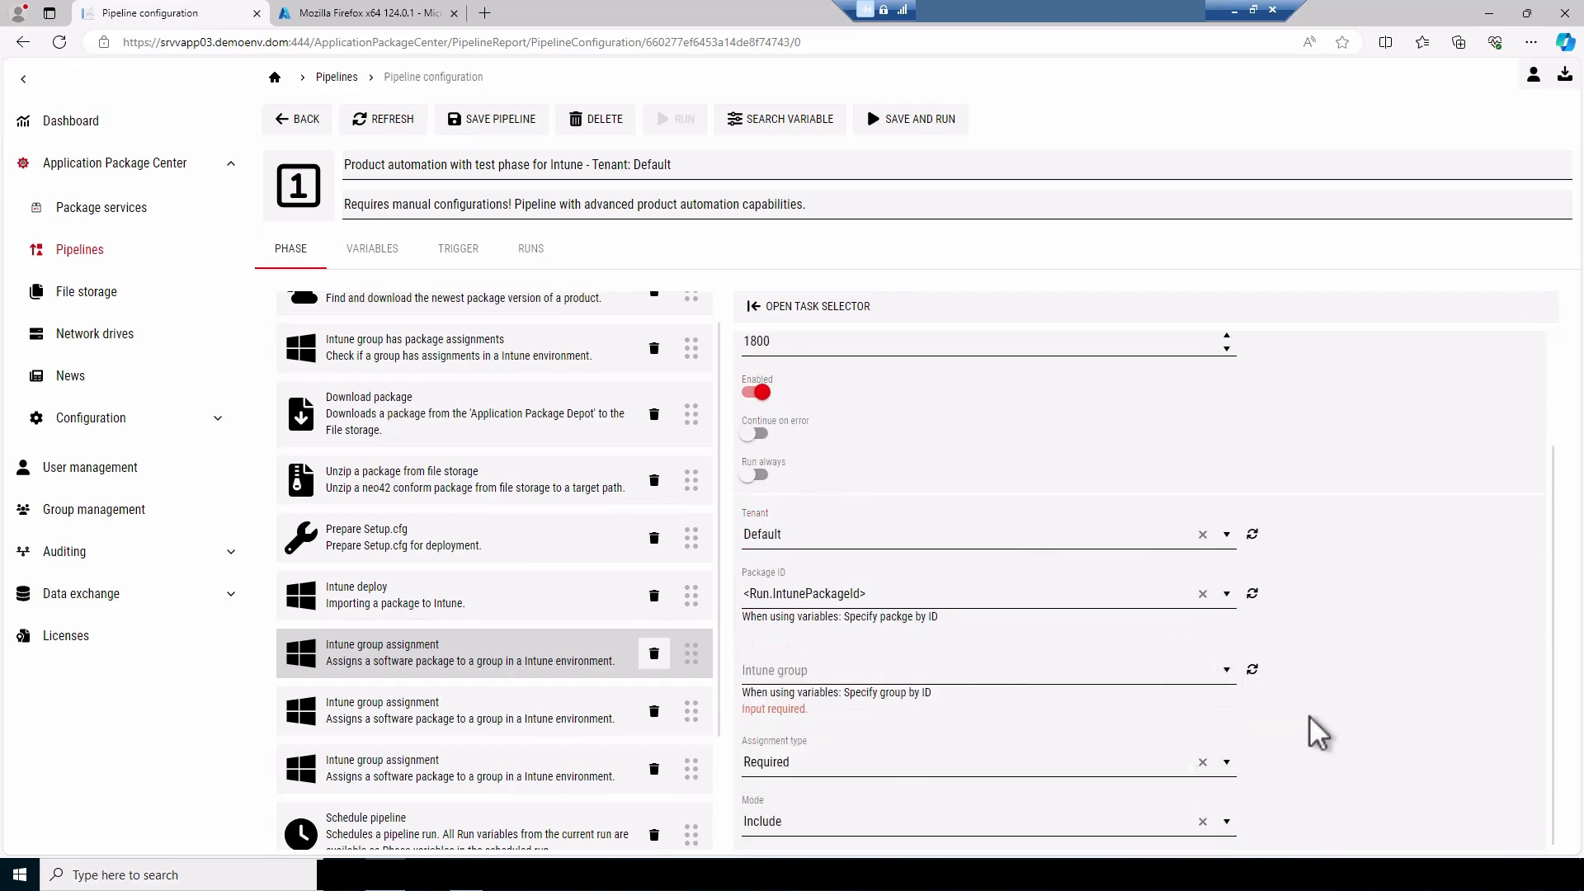
scroll(807, 327, "up", 2)
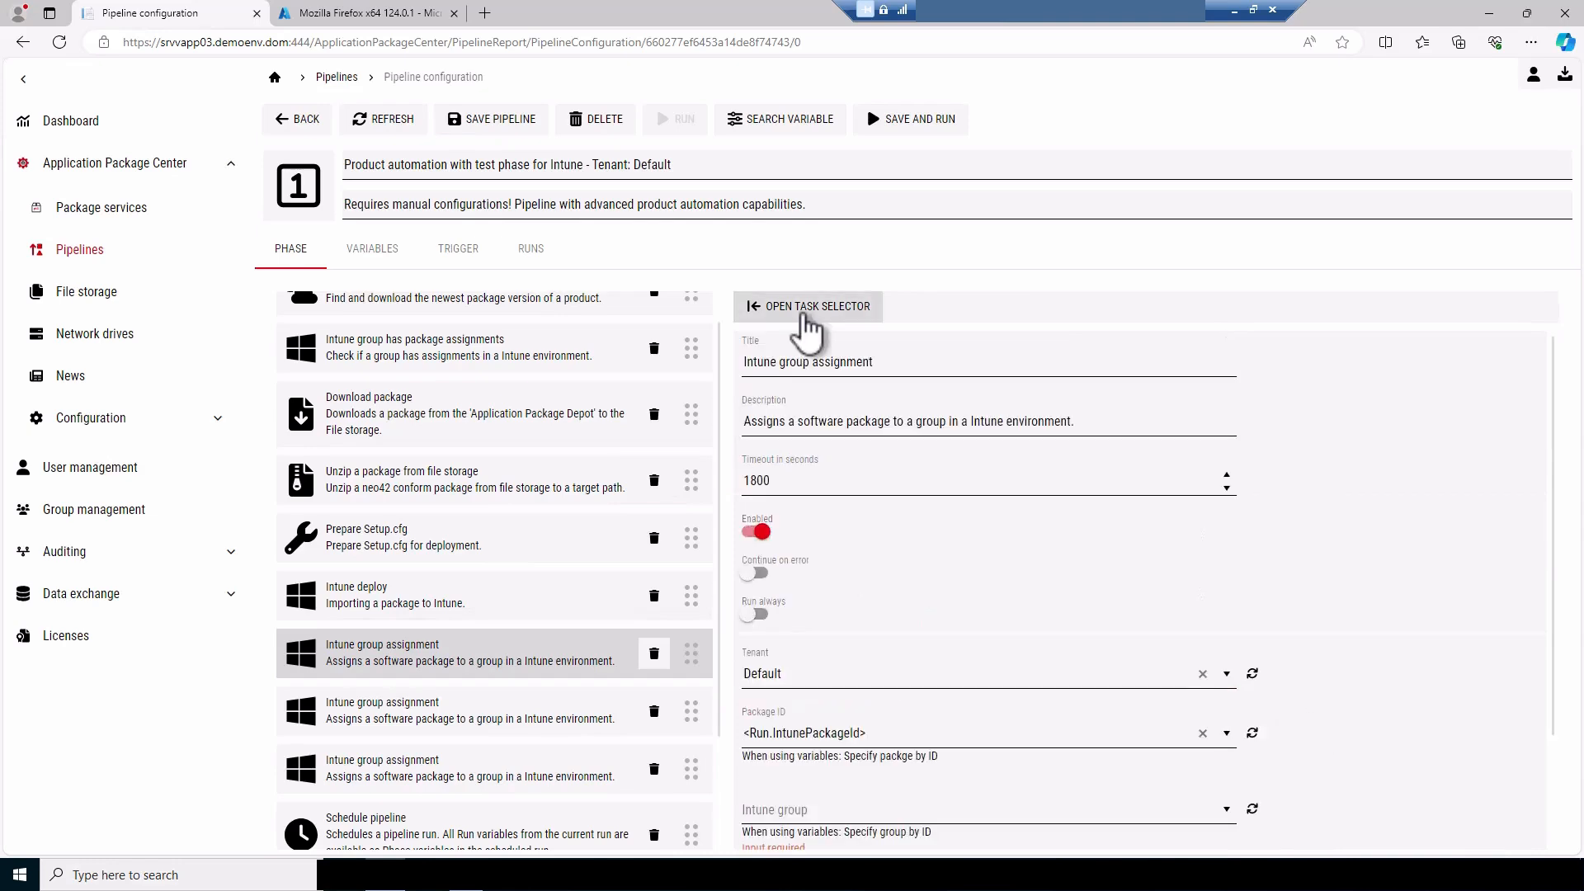
Add a Script signing task between Prepare Setup.cfg and Intune deploy in the pipeline phase
left_click(807, 328)
scroll(856, 417, "down", 10)
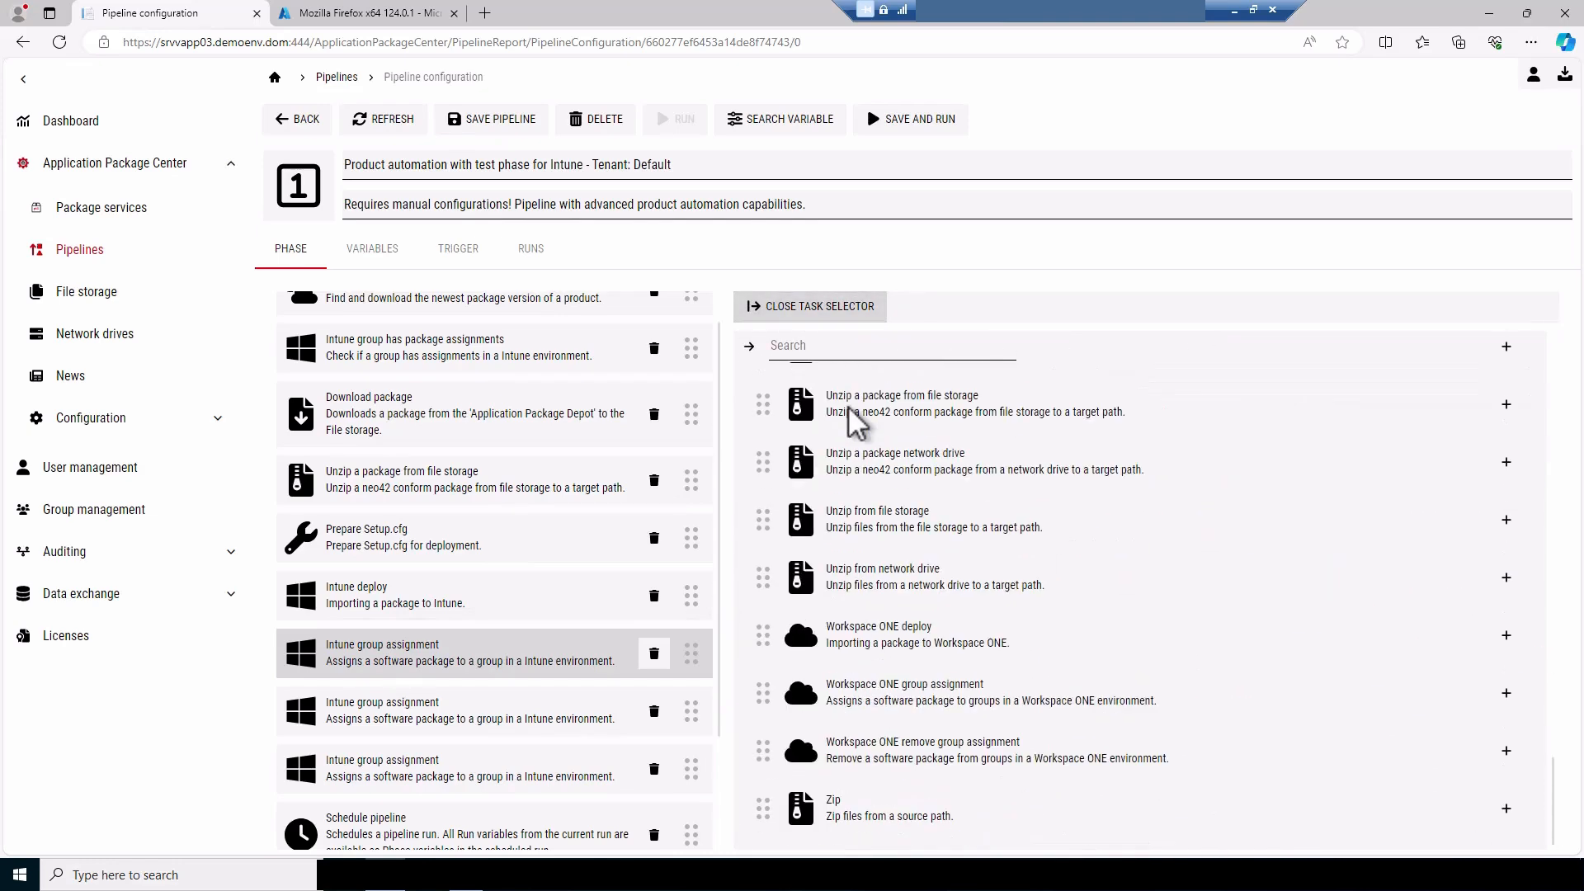
scroll(856, 421, "up", 5)
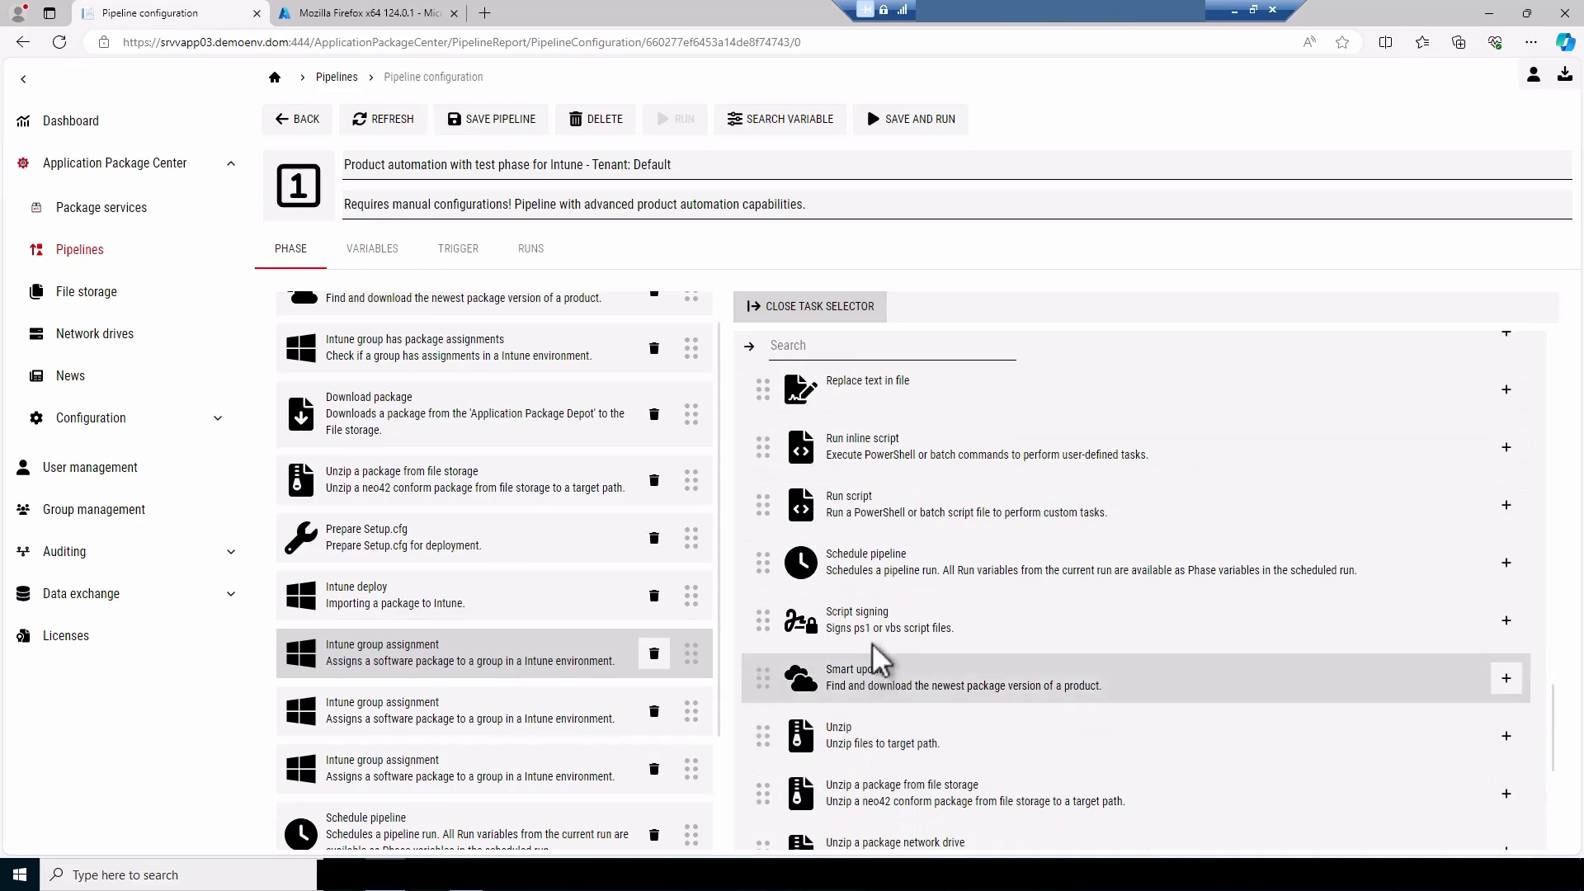
left_click_drag(866, 630, 388, 594)
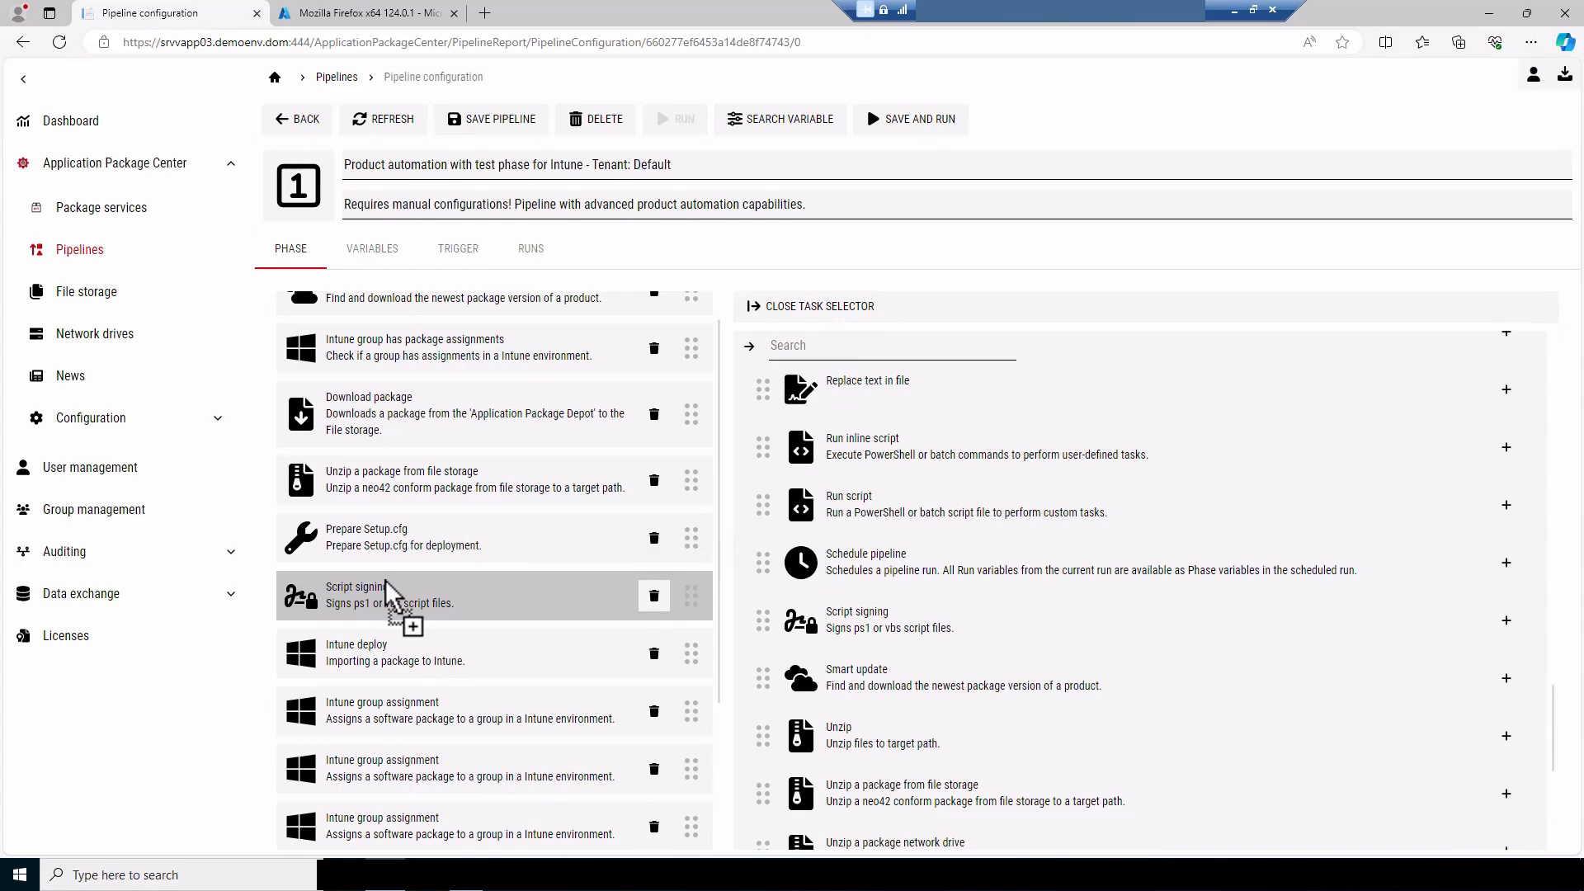
left_click_drag(388, 594, 386, 601)
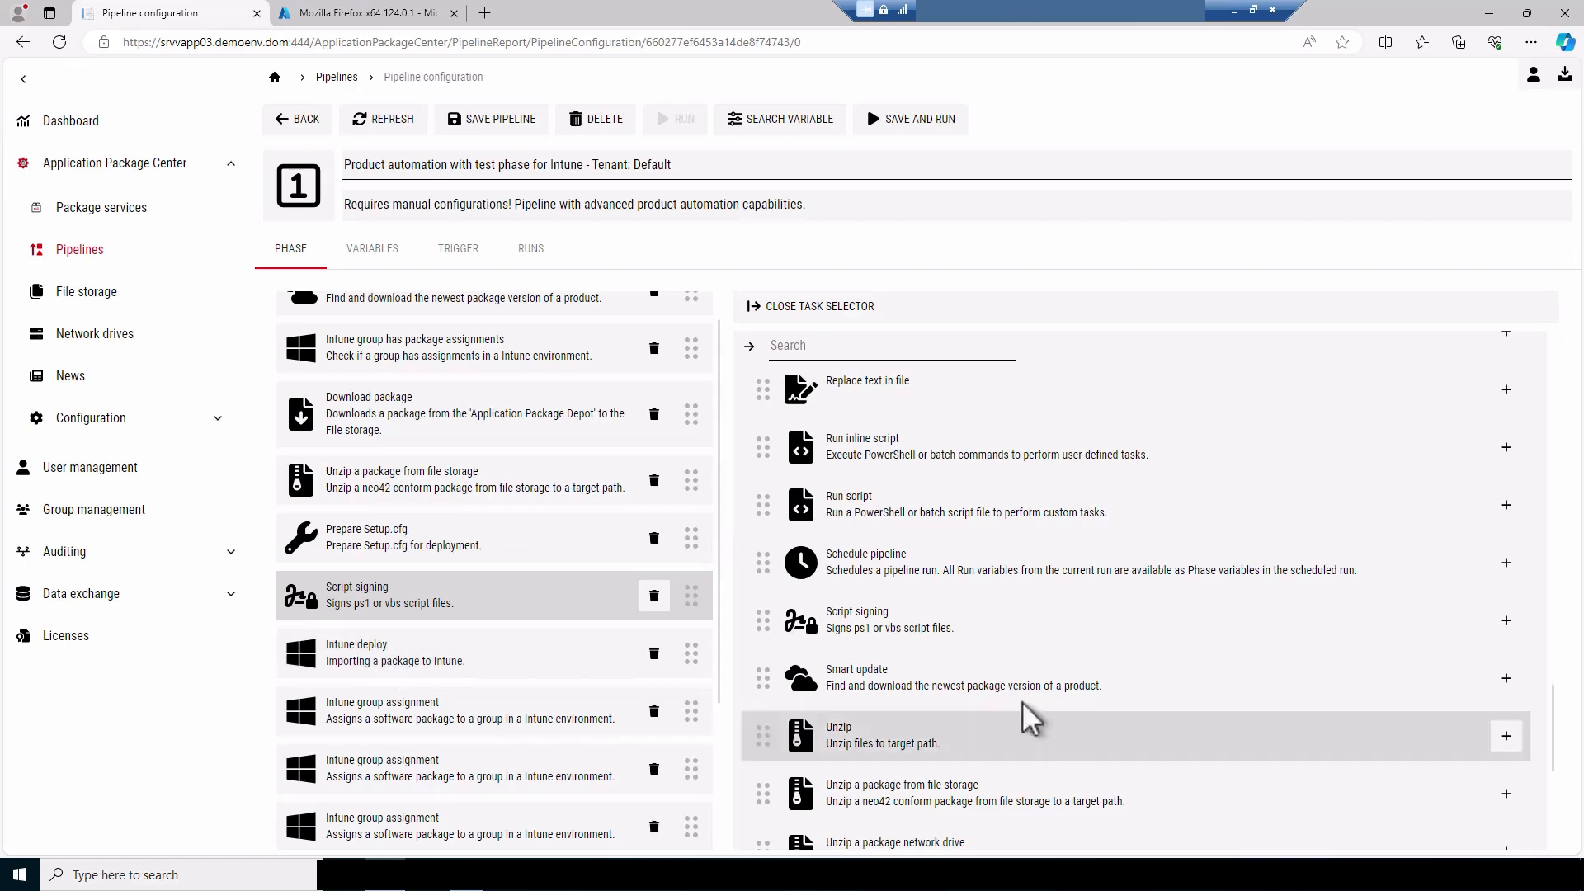
Add a Run script task between Prepare Setup.cfg and Script signing
scroll(1107, 657, "down", 5)
scroll(1107, 658, "up", 3)
scroll(1106, 657, "up", 3)
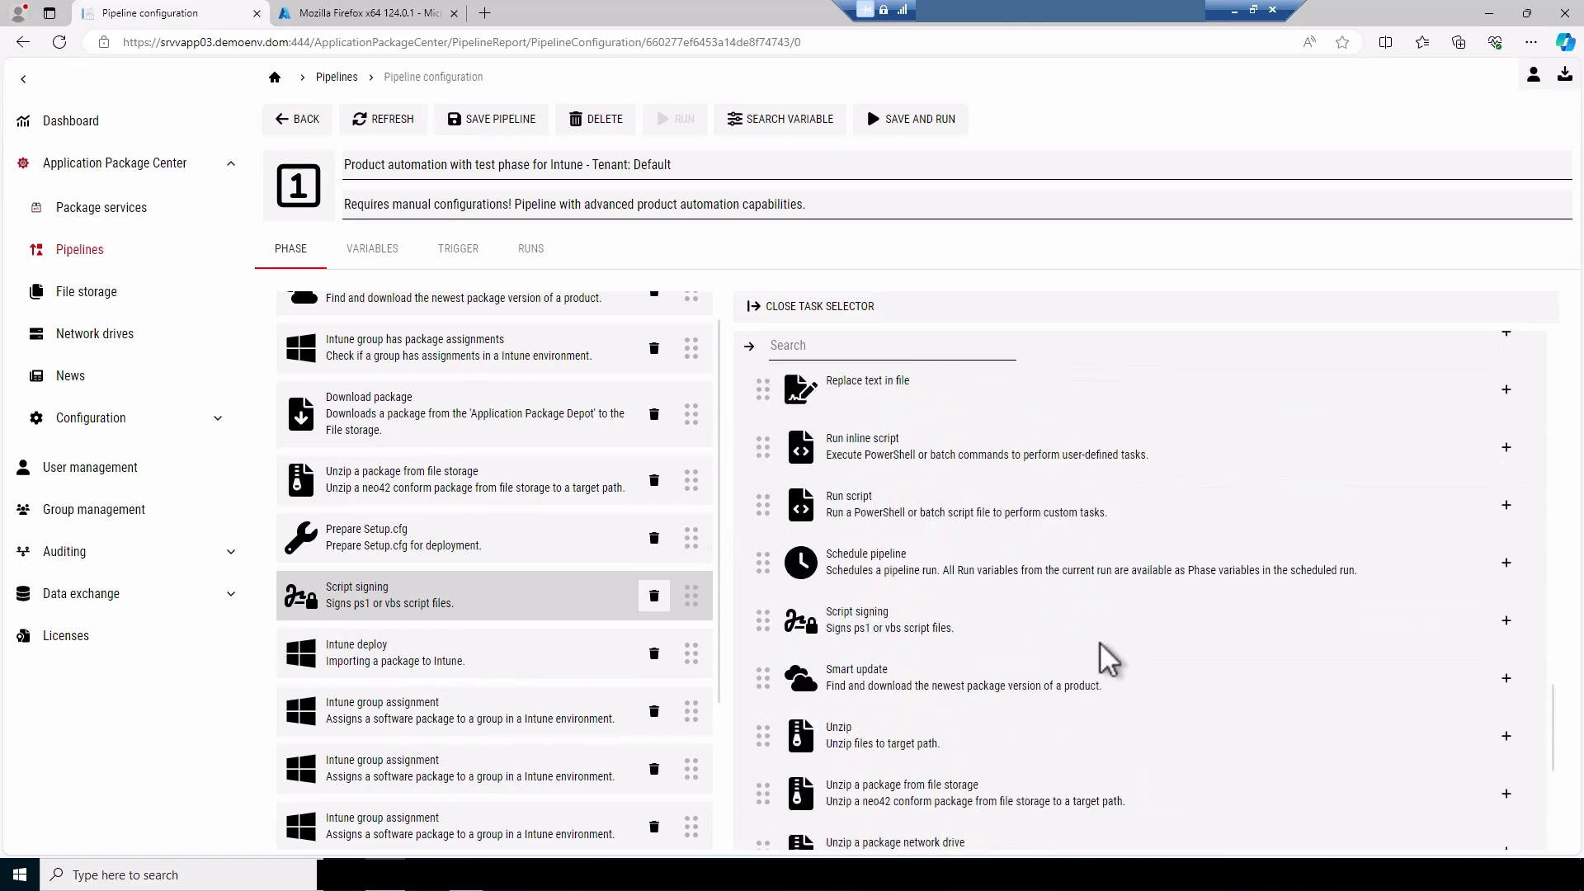
left_click_drag(908, 582, 432, 601)
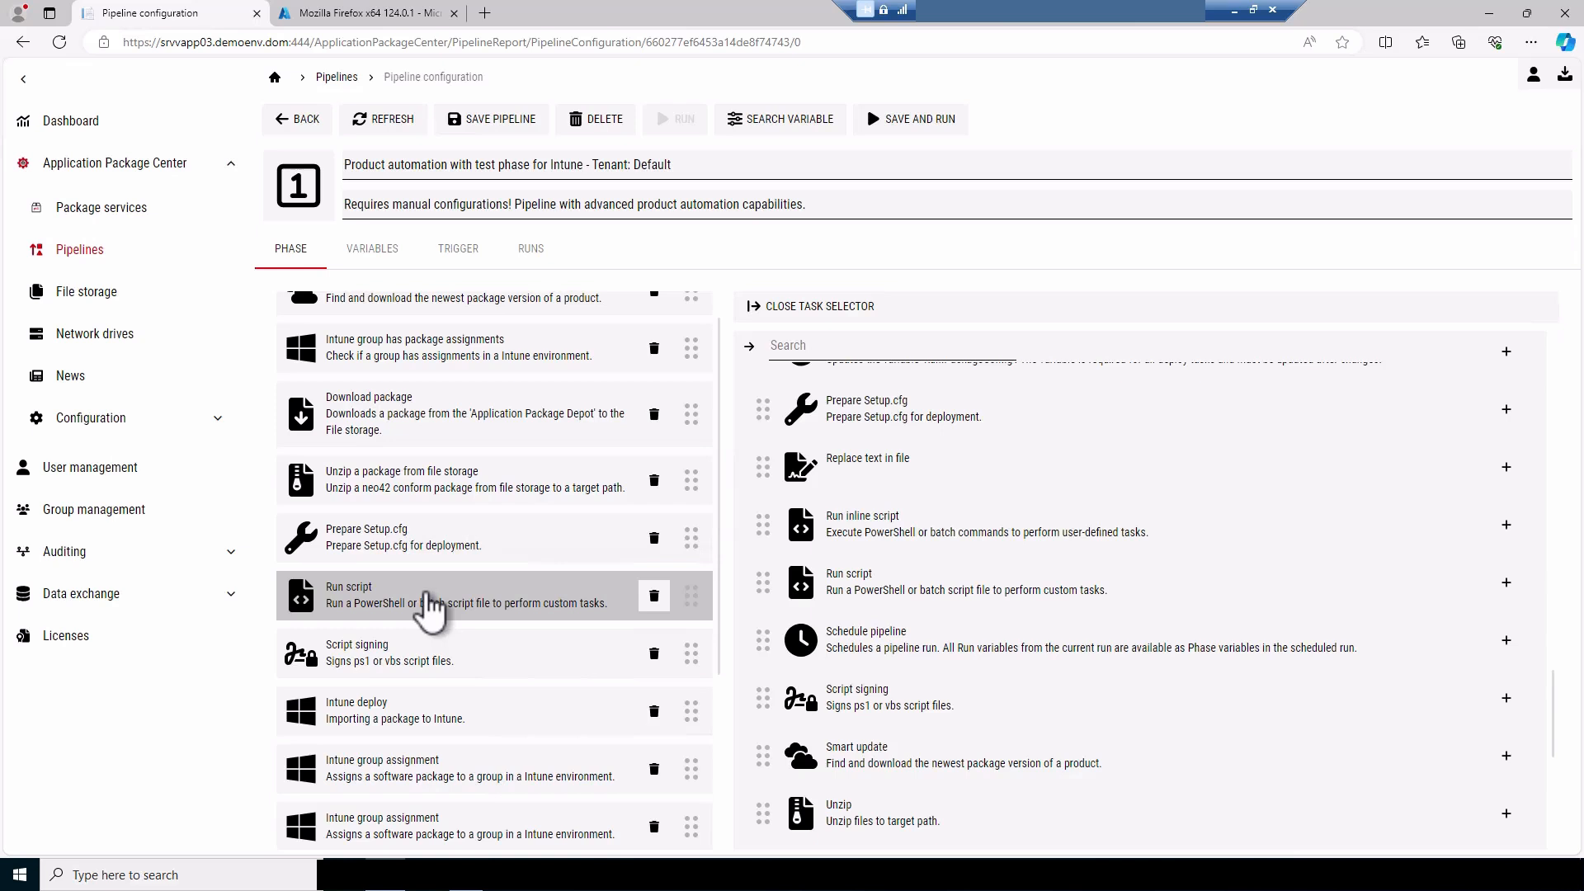
Review the pipeline's full task order and save the pipeline
scroll(429, 610, "up", 1)
scroll(429, 611, "down", 1)
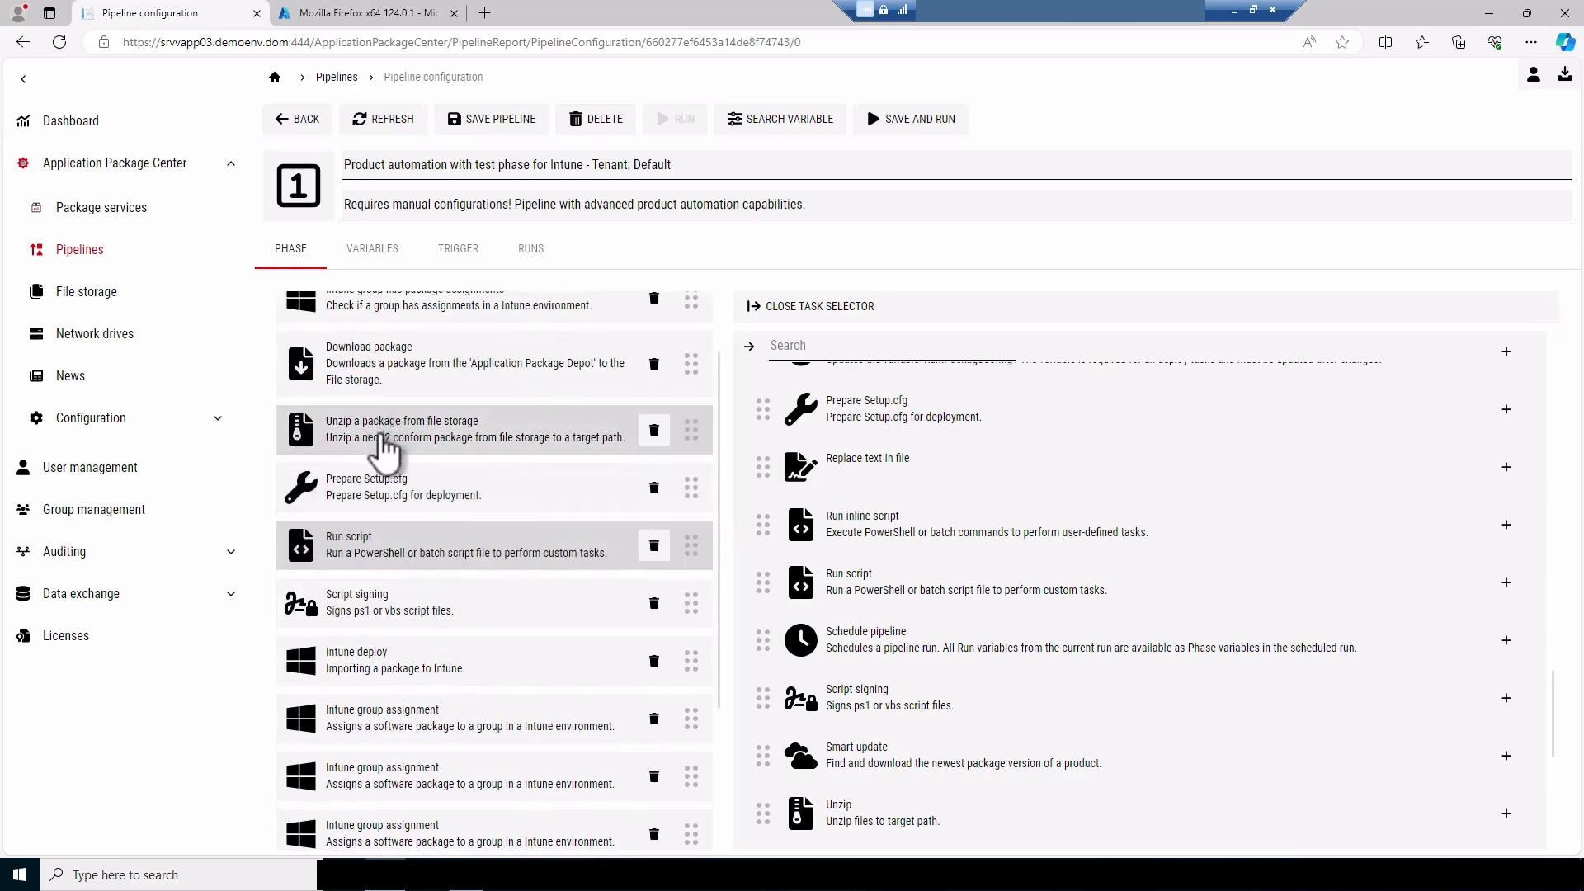
scroll(396, 555, "down", 2)
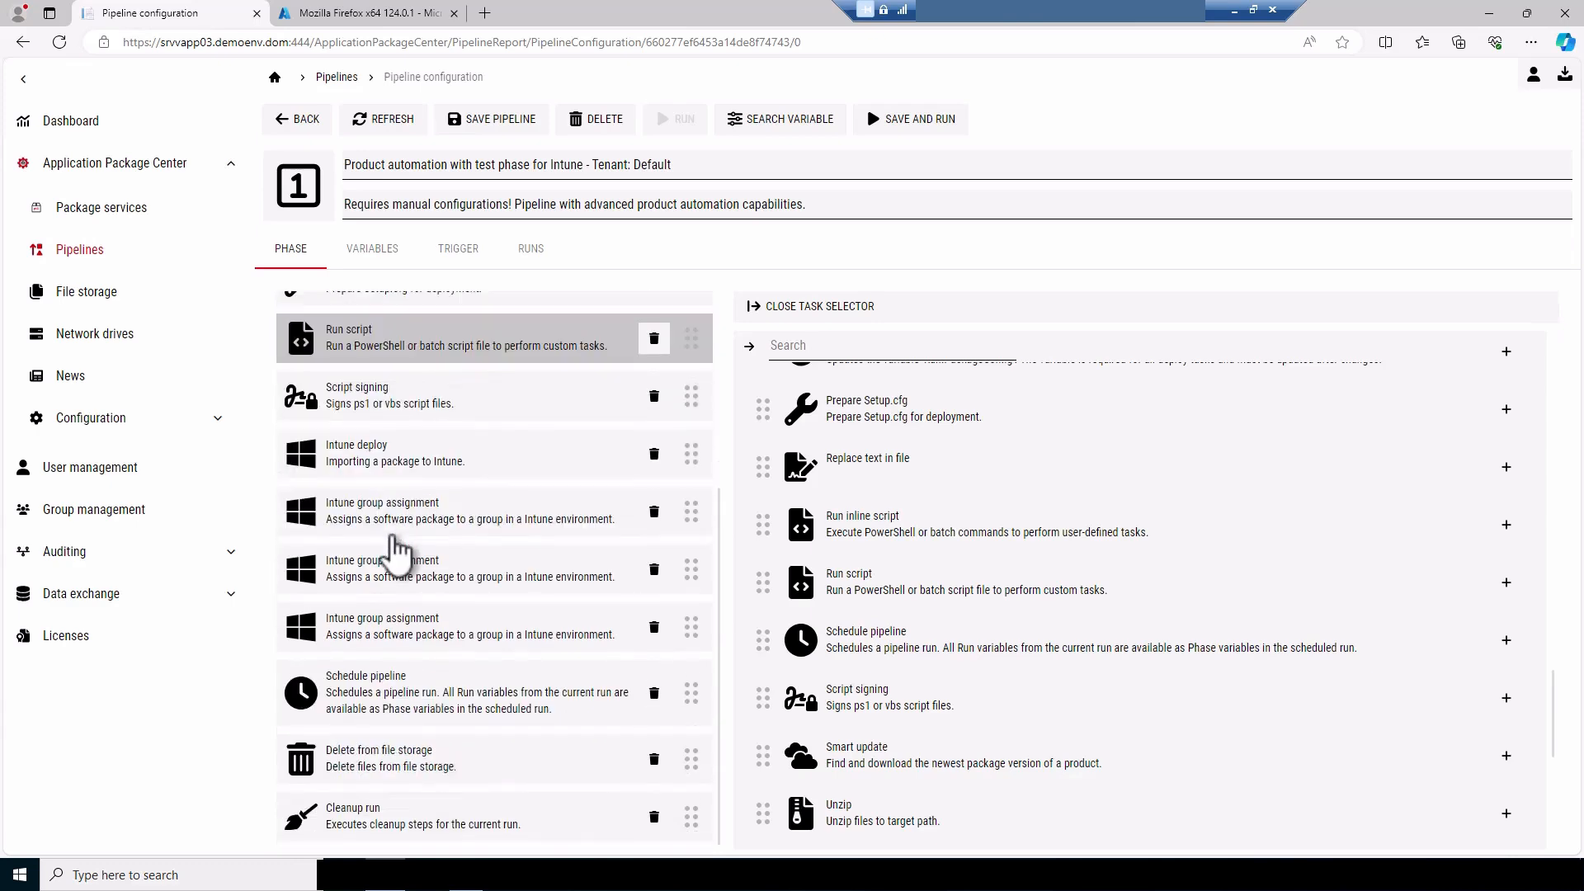
scroll(396, 555, "up", 1)
scroll(395, 551, "up", 2)
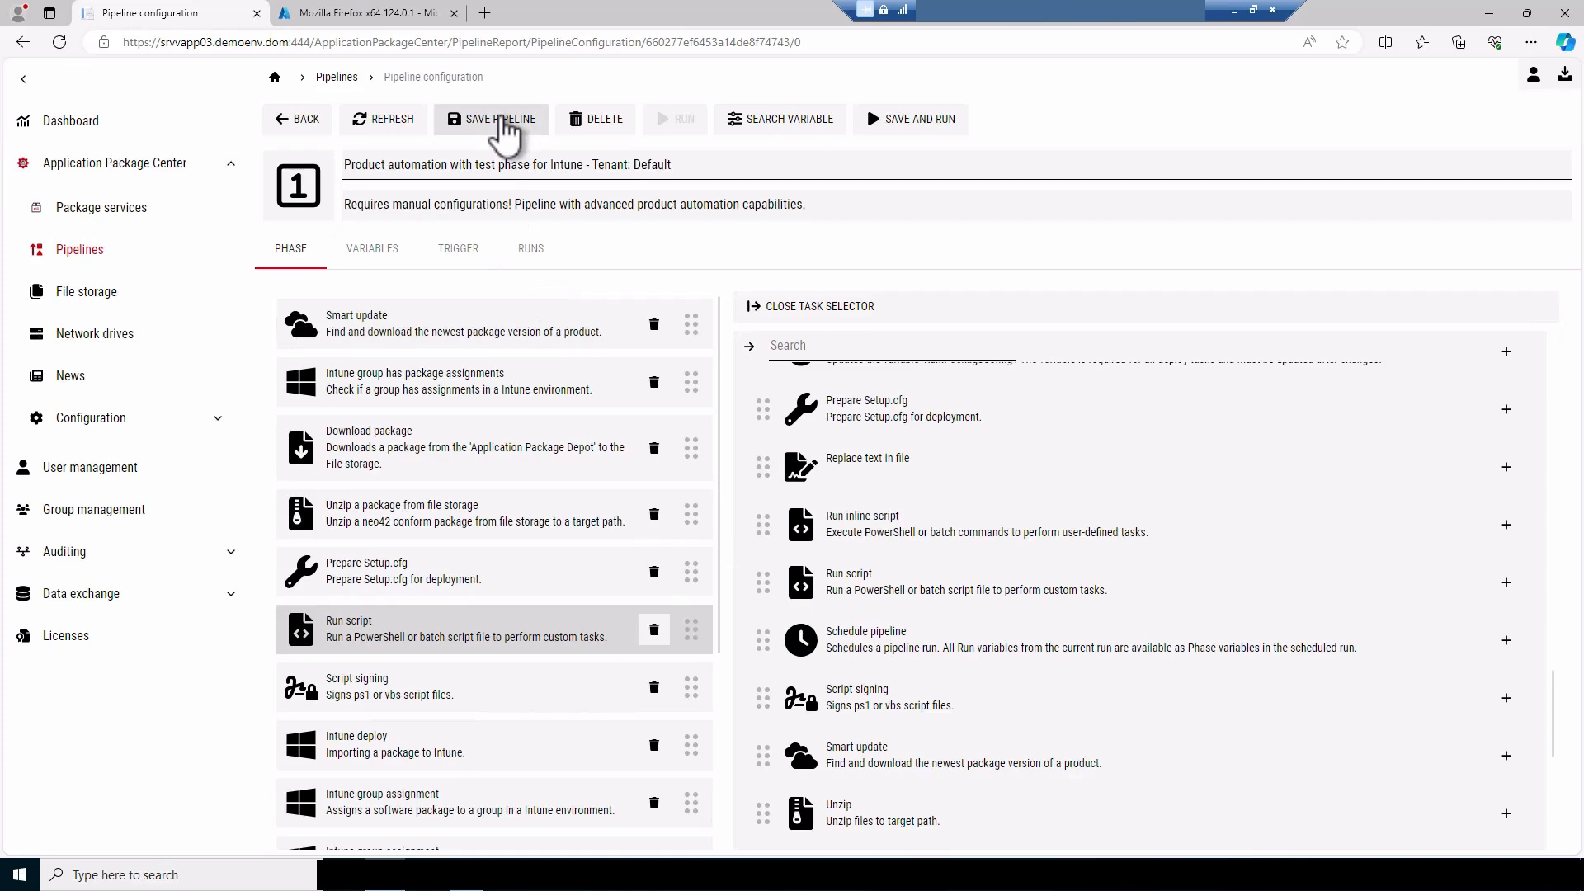
left_click(500, 121)
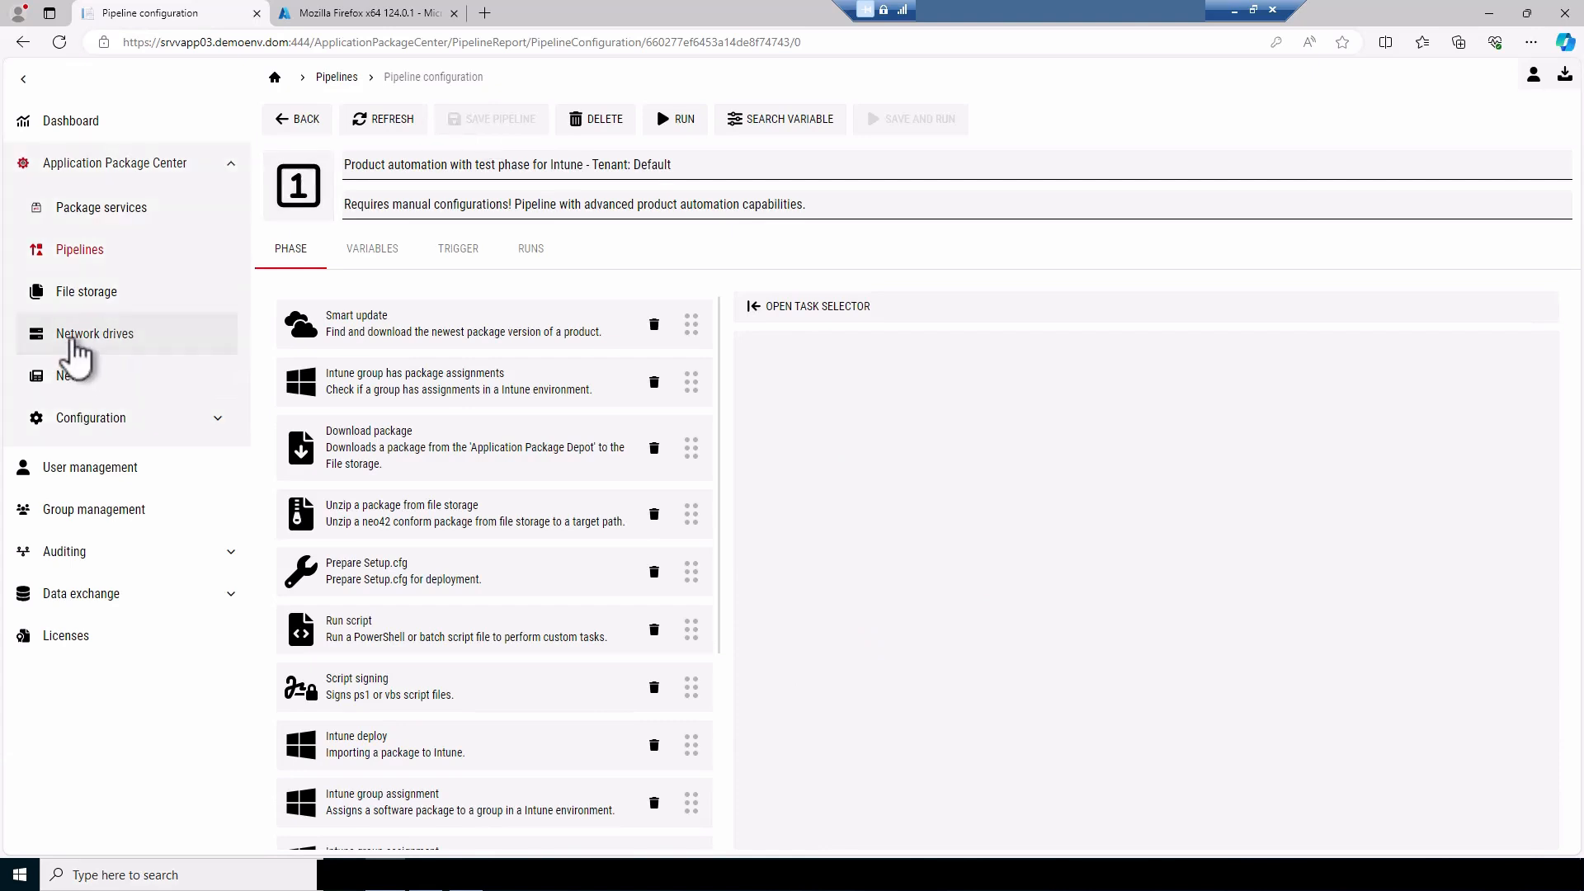
Open the network drives and scan the PackageImport drive for packages
left_click(78, 333)
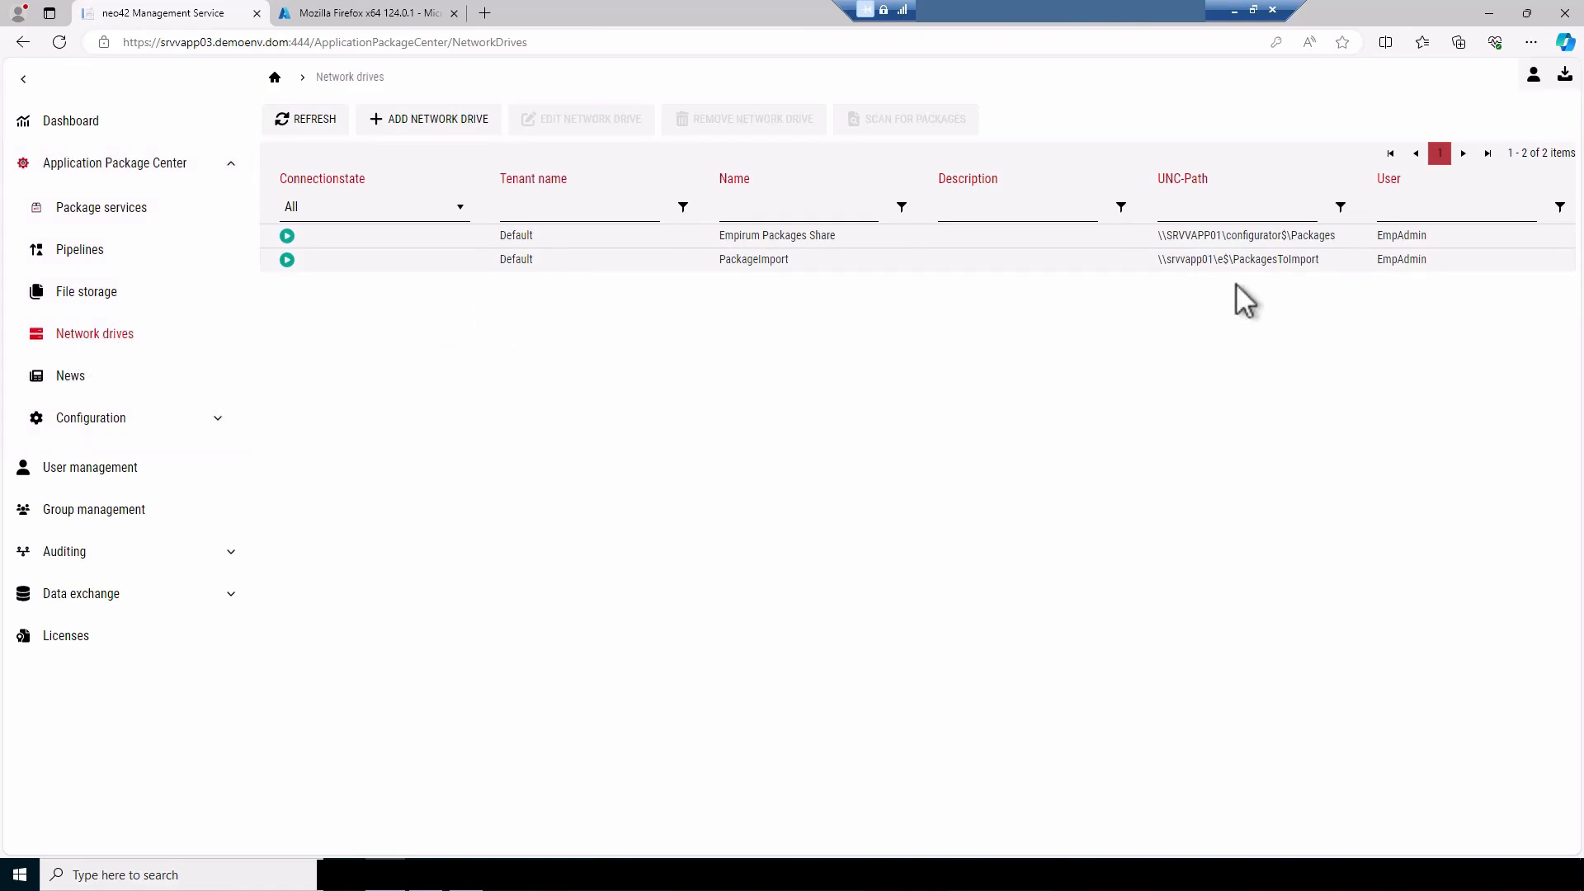
left_click(739, 261)
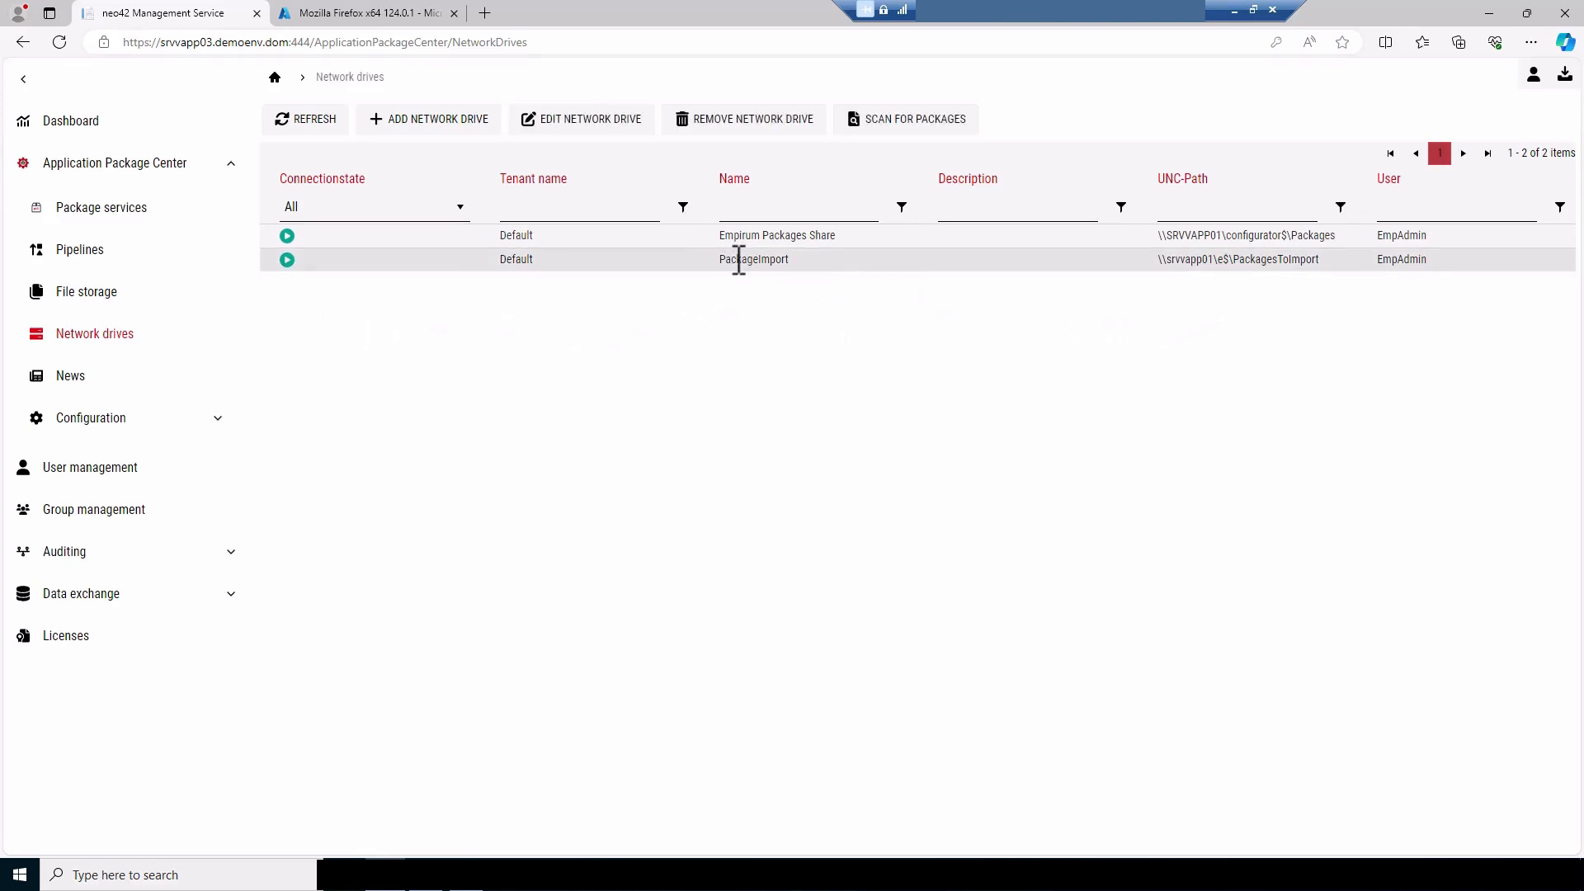
left_click(918, 141)
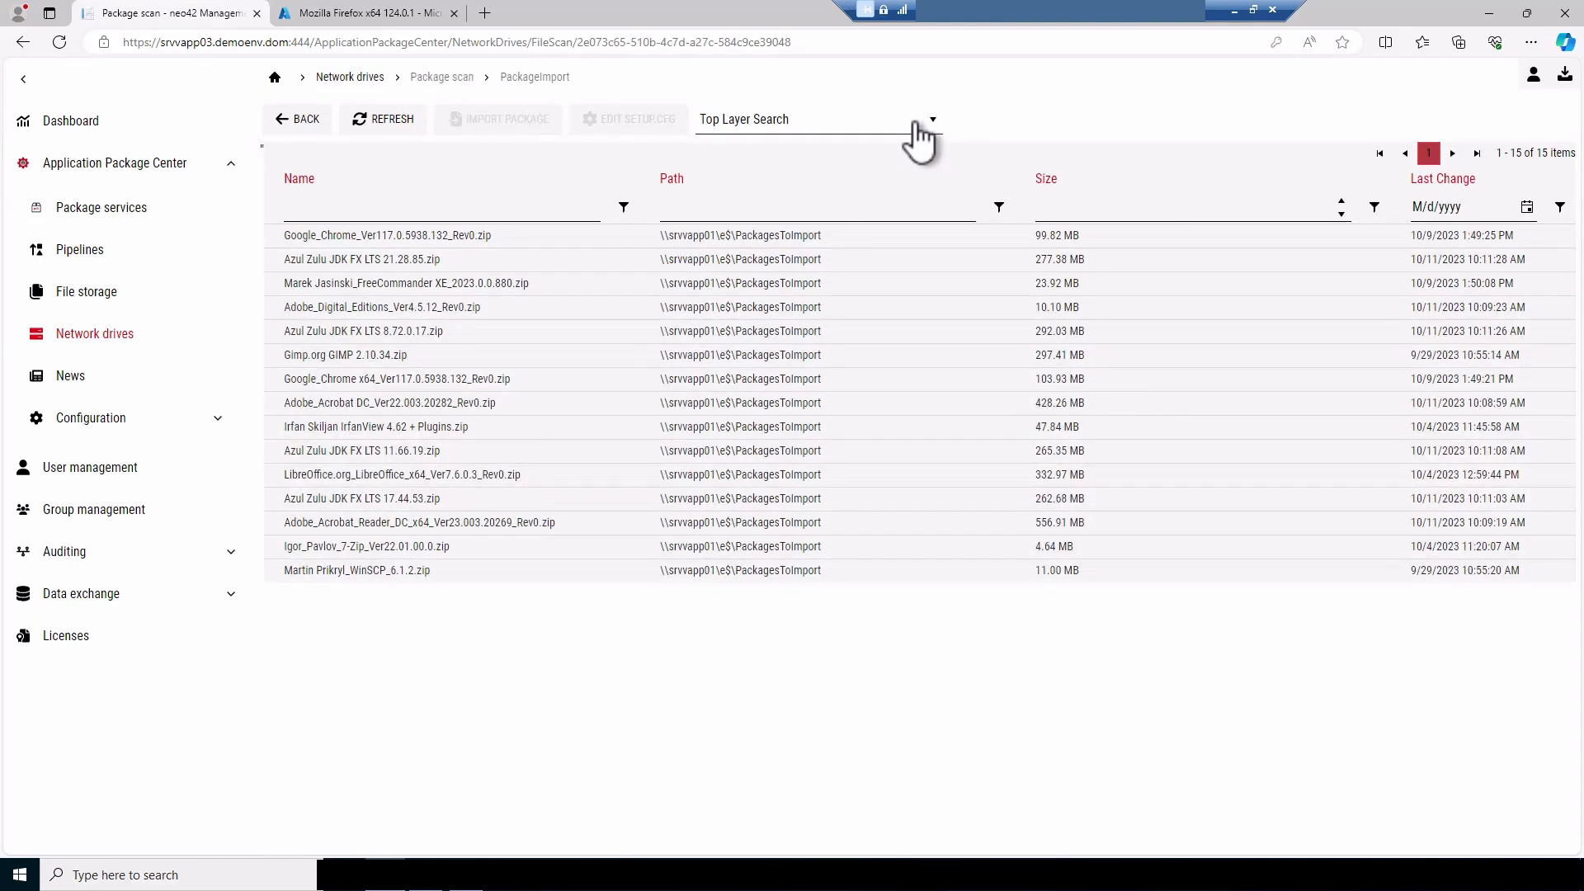
Import LibreOffice.org_LibreOffice_x64_Ver7.6.0.3_Rev0.zip by running the "Import package from a Network Drive to Intune - Tenant: Default" pipeline
right_click(388, 475)
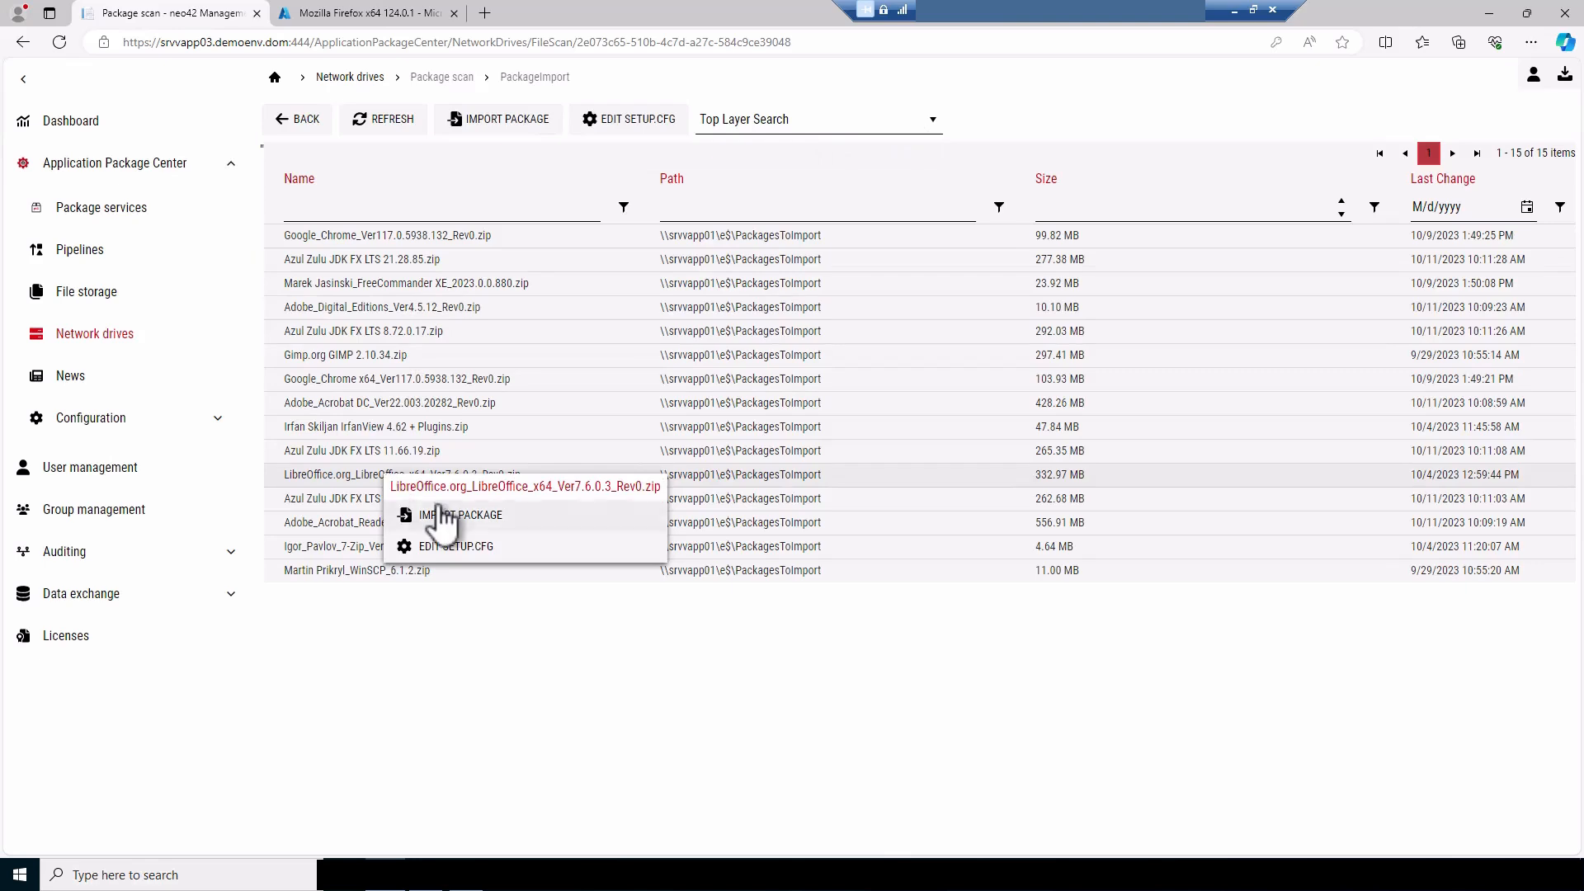
left_click(441, 514)
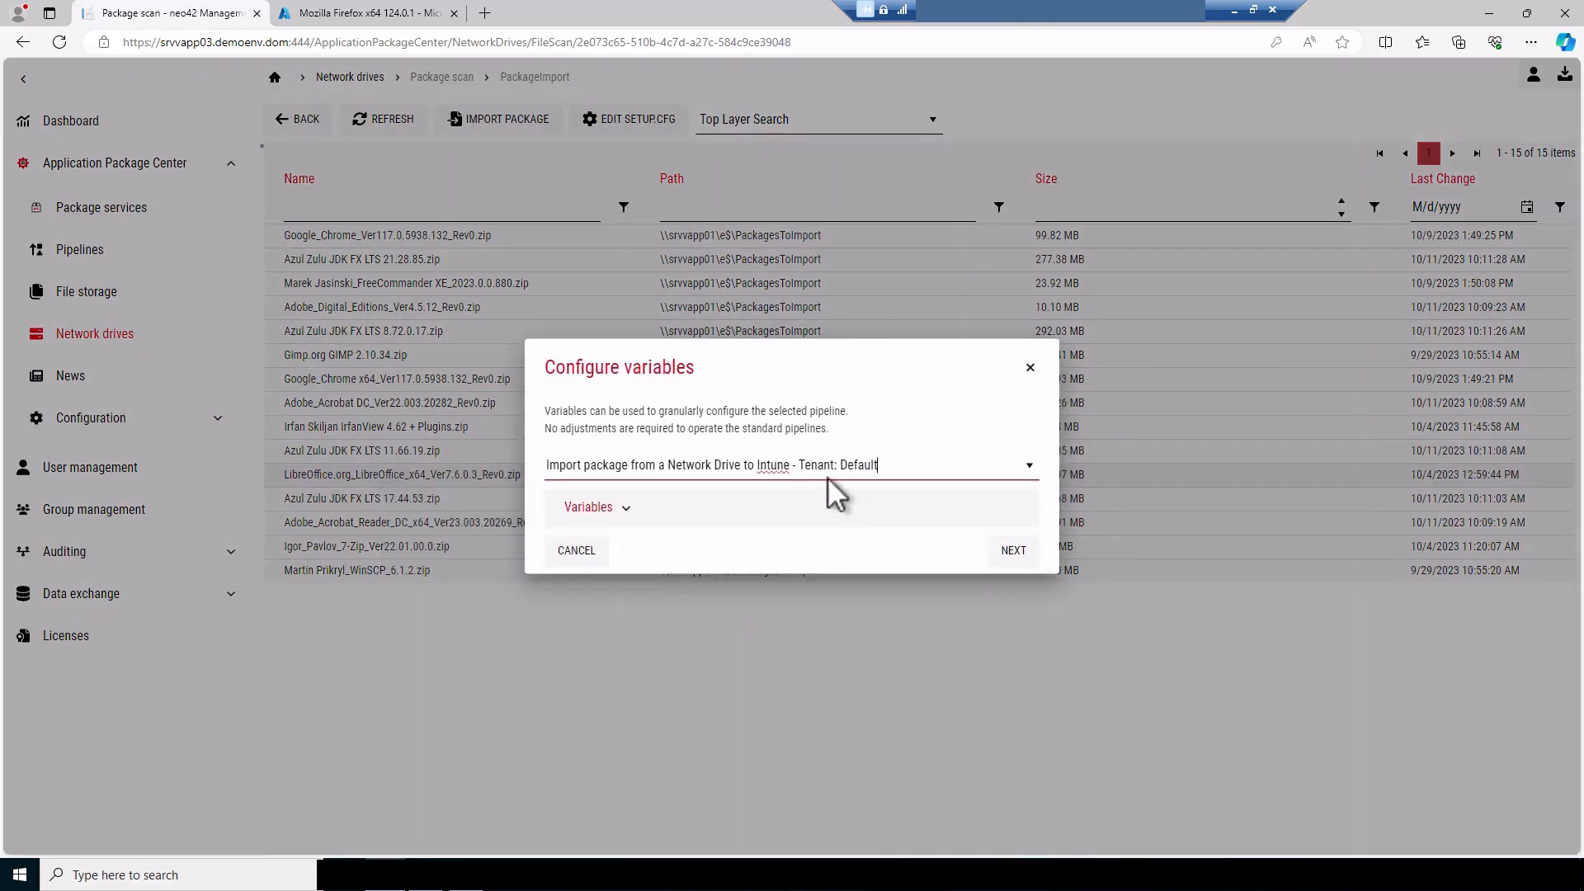
left_click(1013, 551)
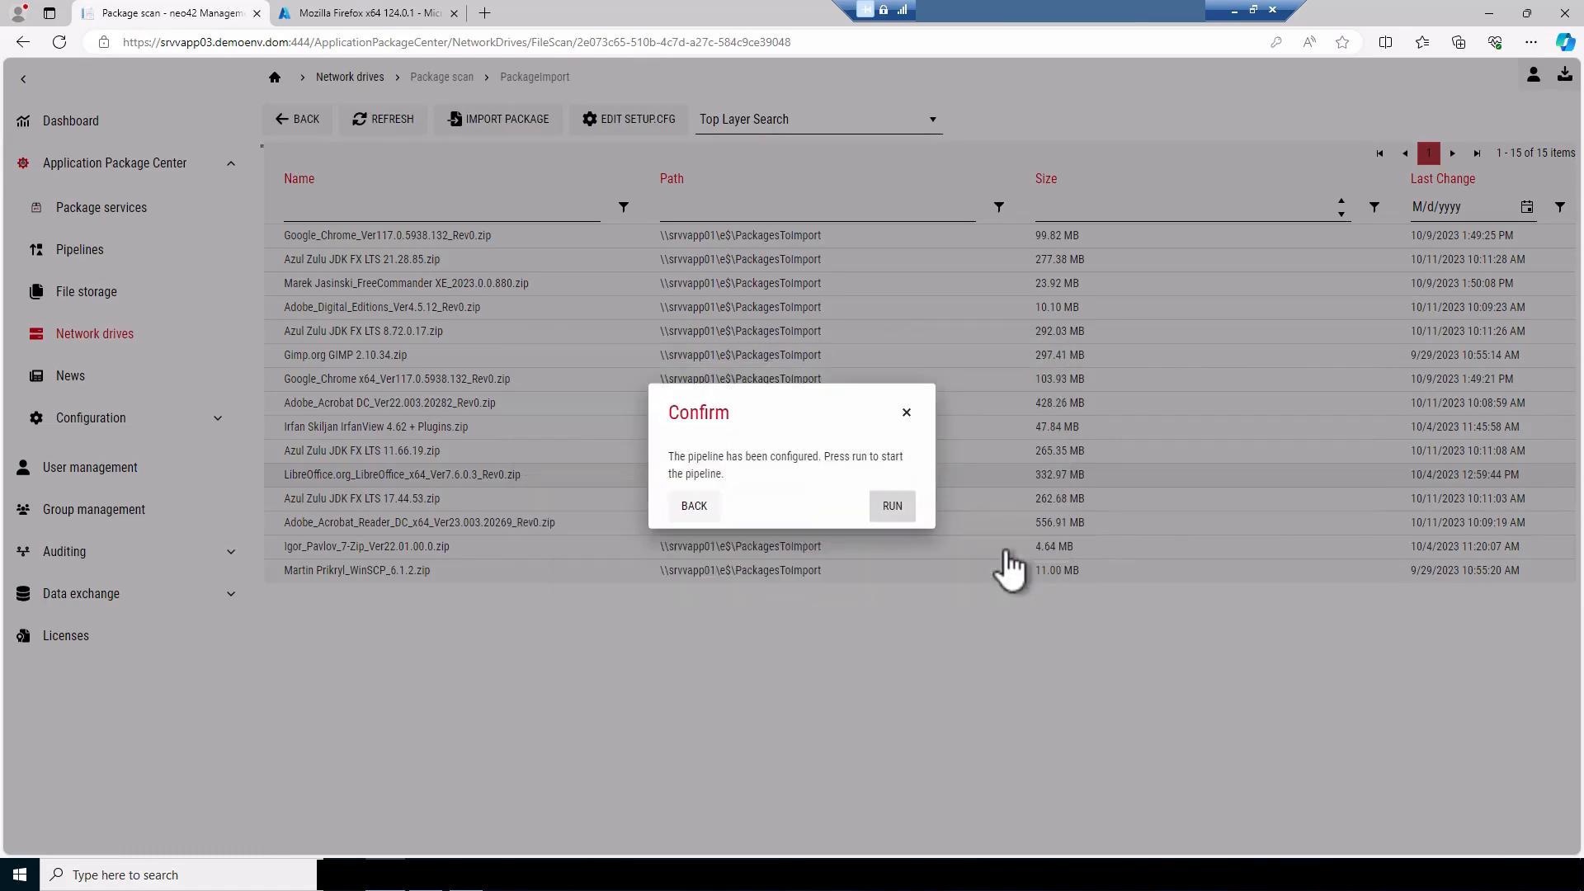
left_click(894, 507)
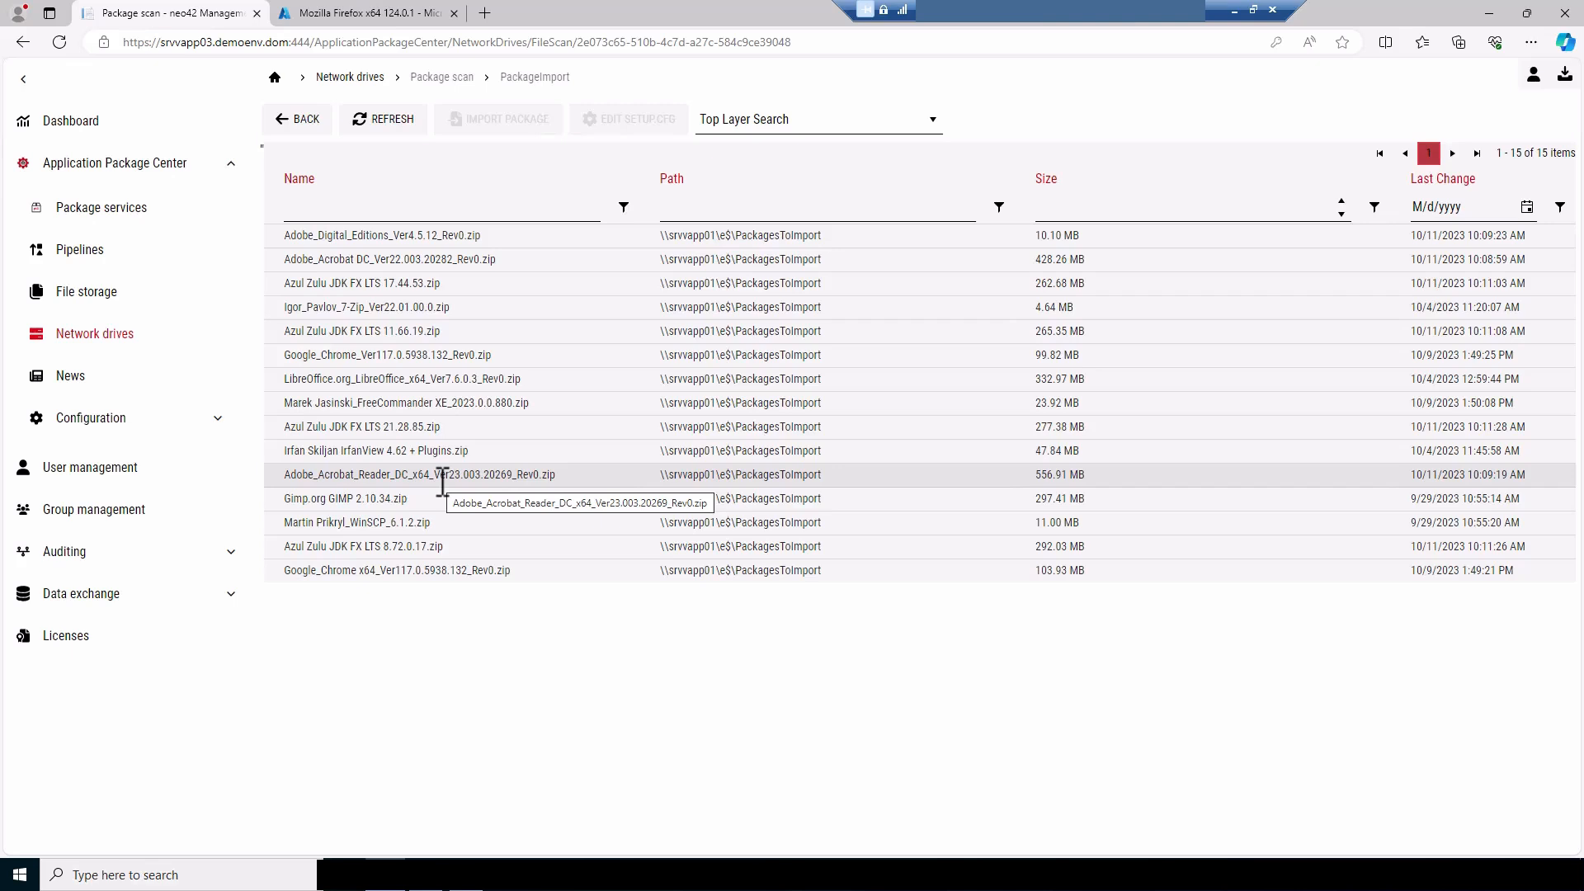
Create a new group named Admin in group management
left_click(134, 513)
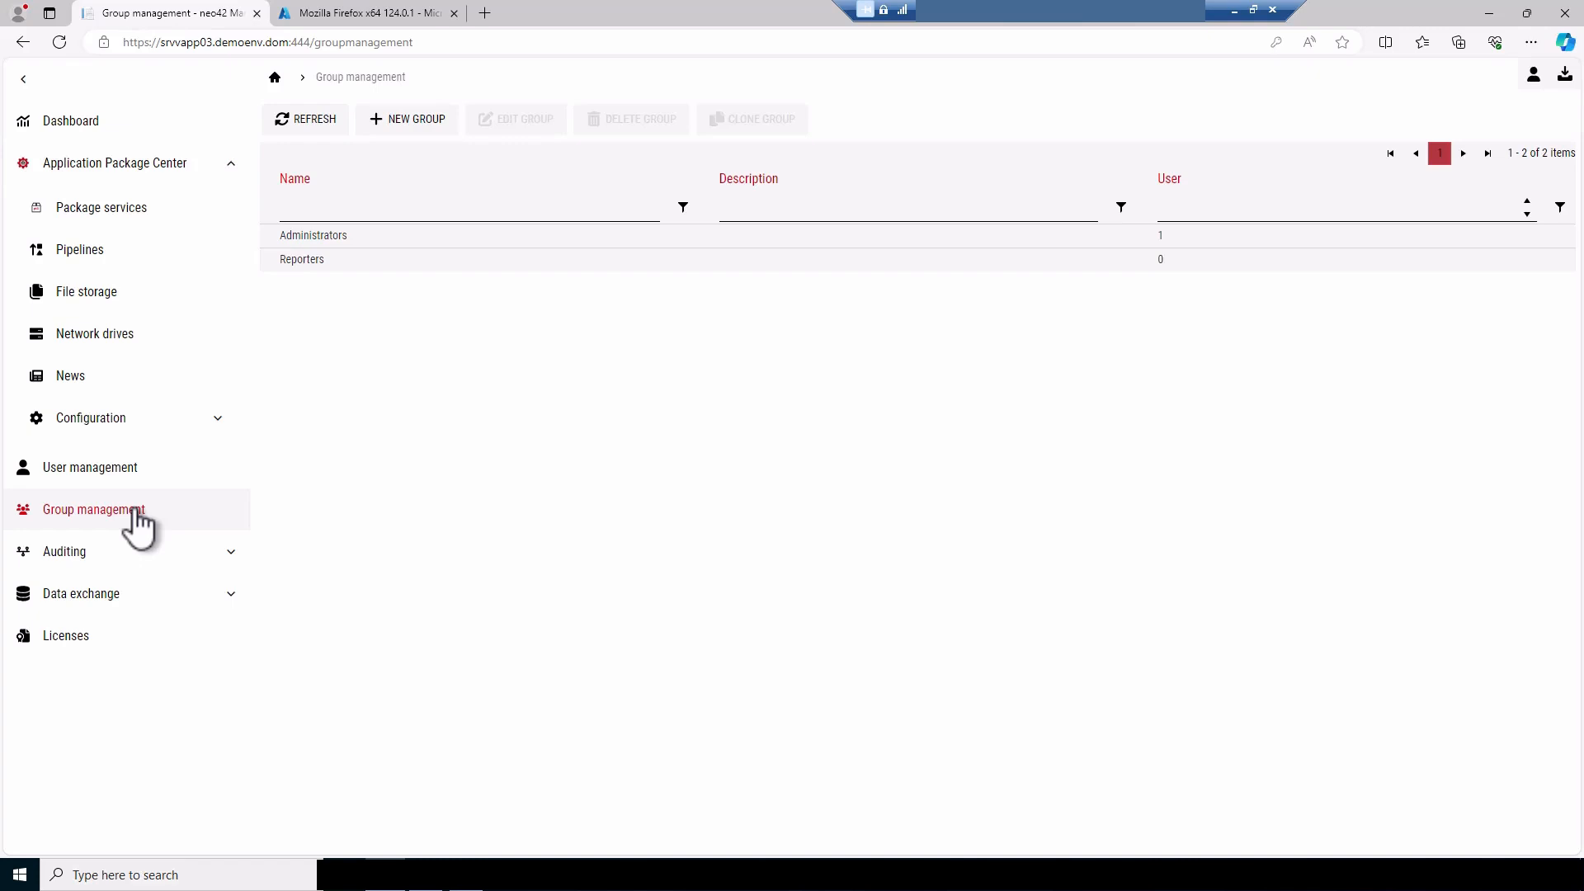
left_click(410, 124)
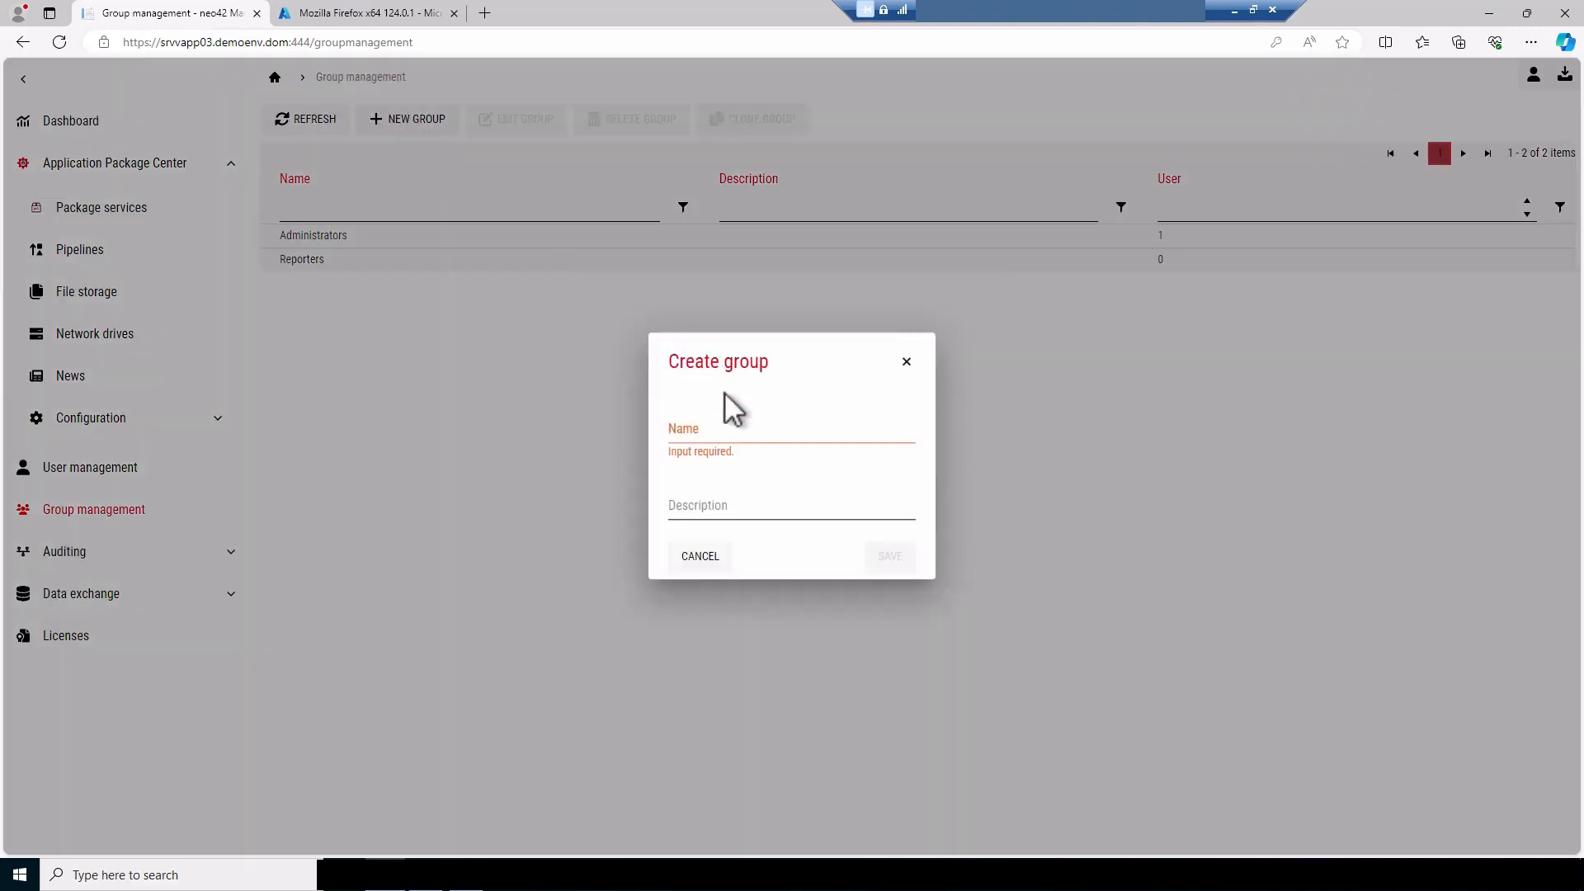
left_click(733, 427)
type("Admin")
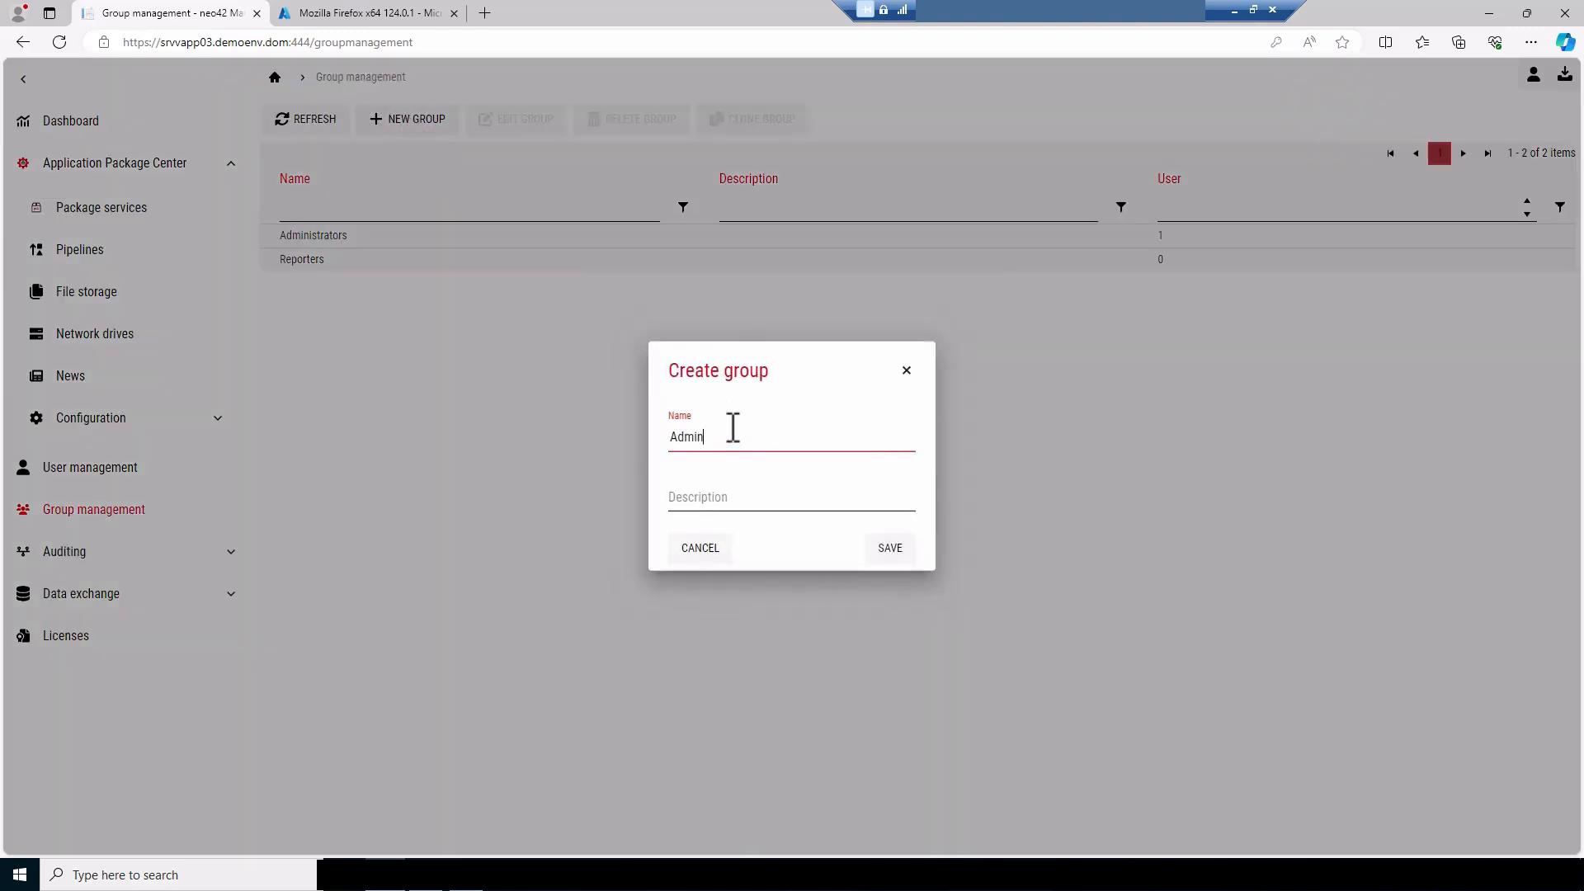
left_click(889, 556)
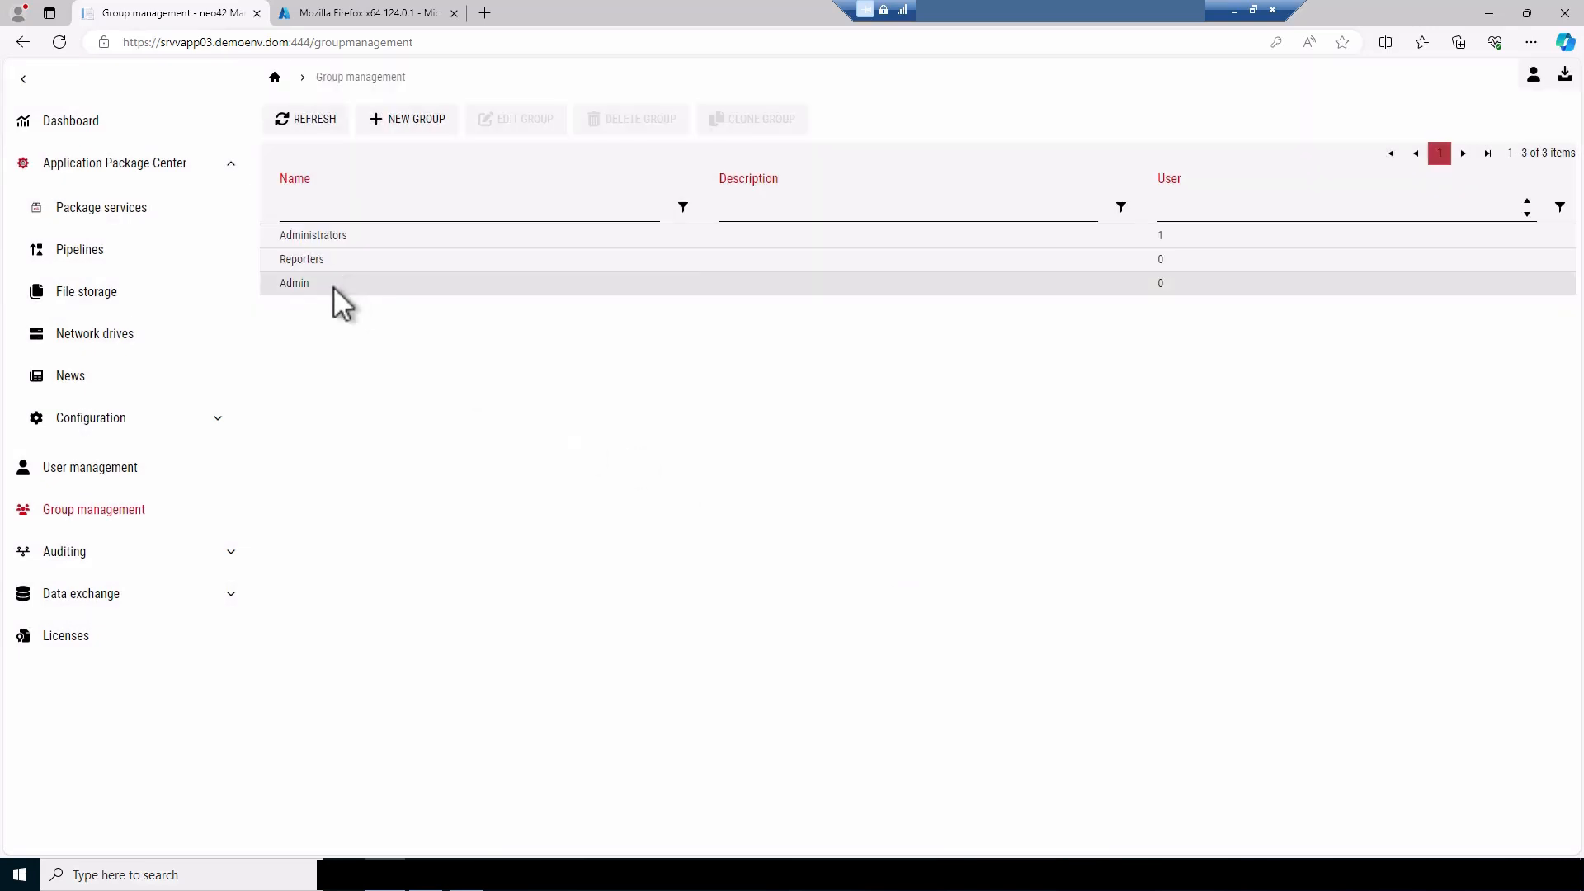
Edit the Admin group's rules, setting the master rule access status to Allow, and review the Application Package Center rules
left_click(334, 285)
left_click(526, 130)
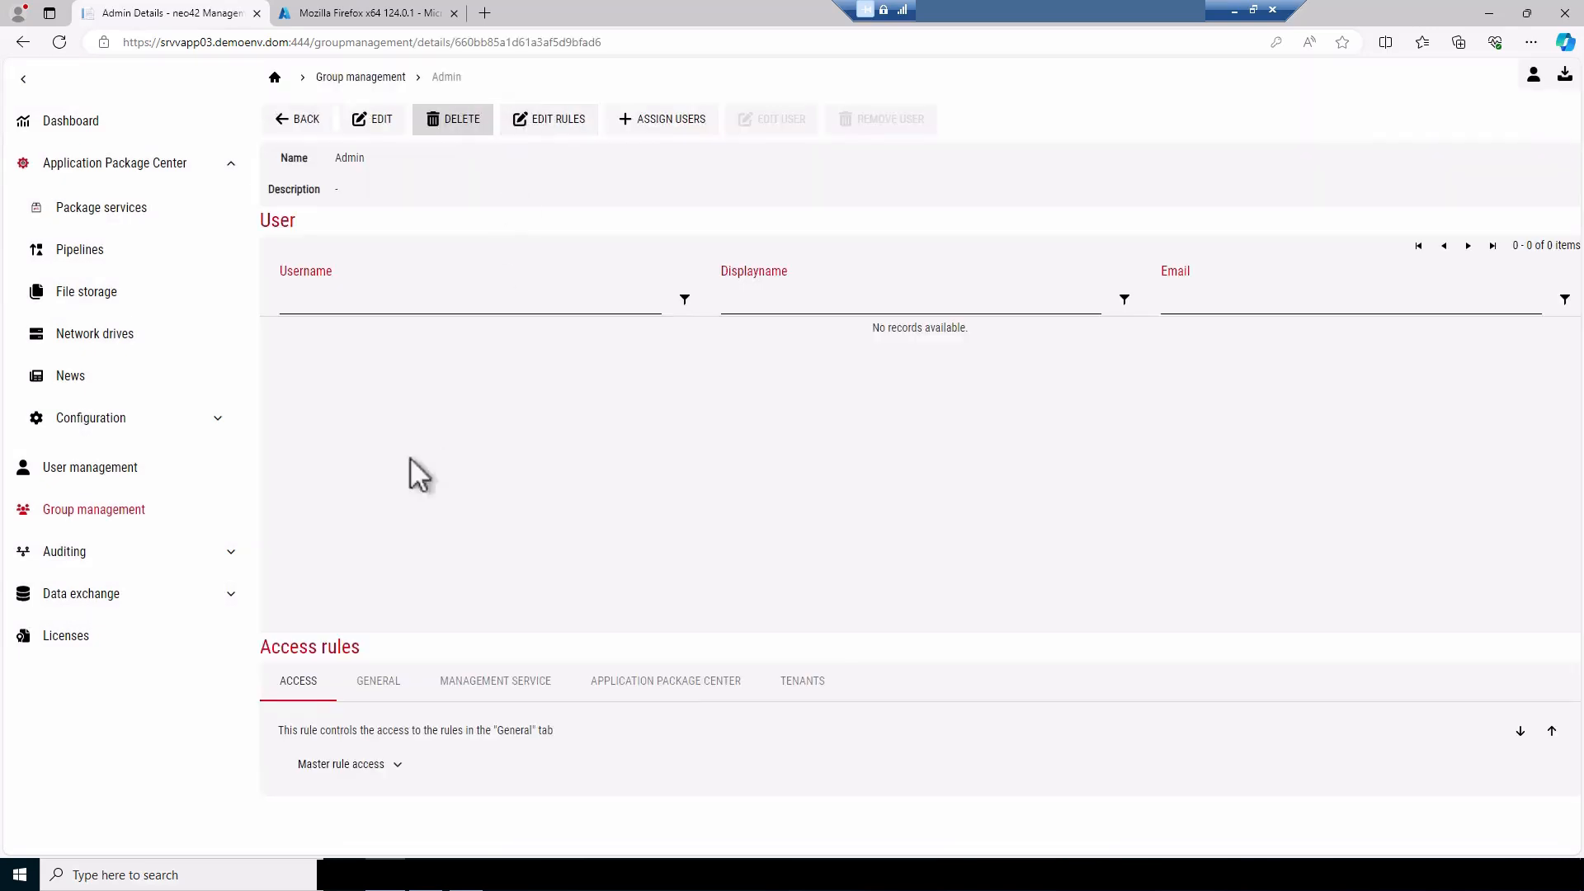
left_click(356, 764)
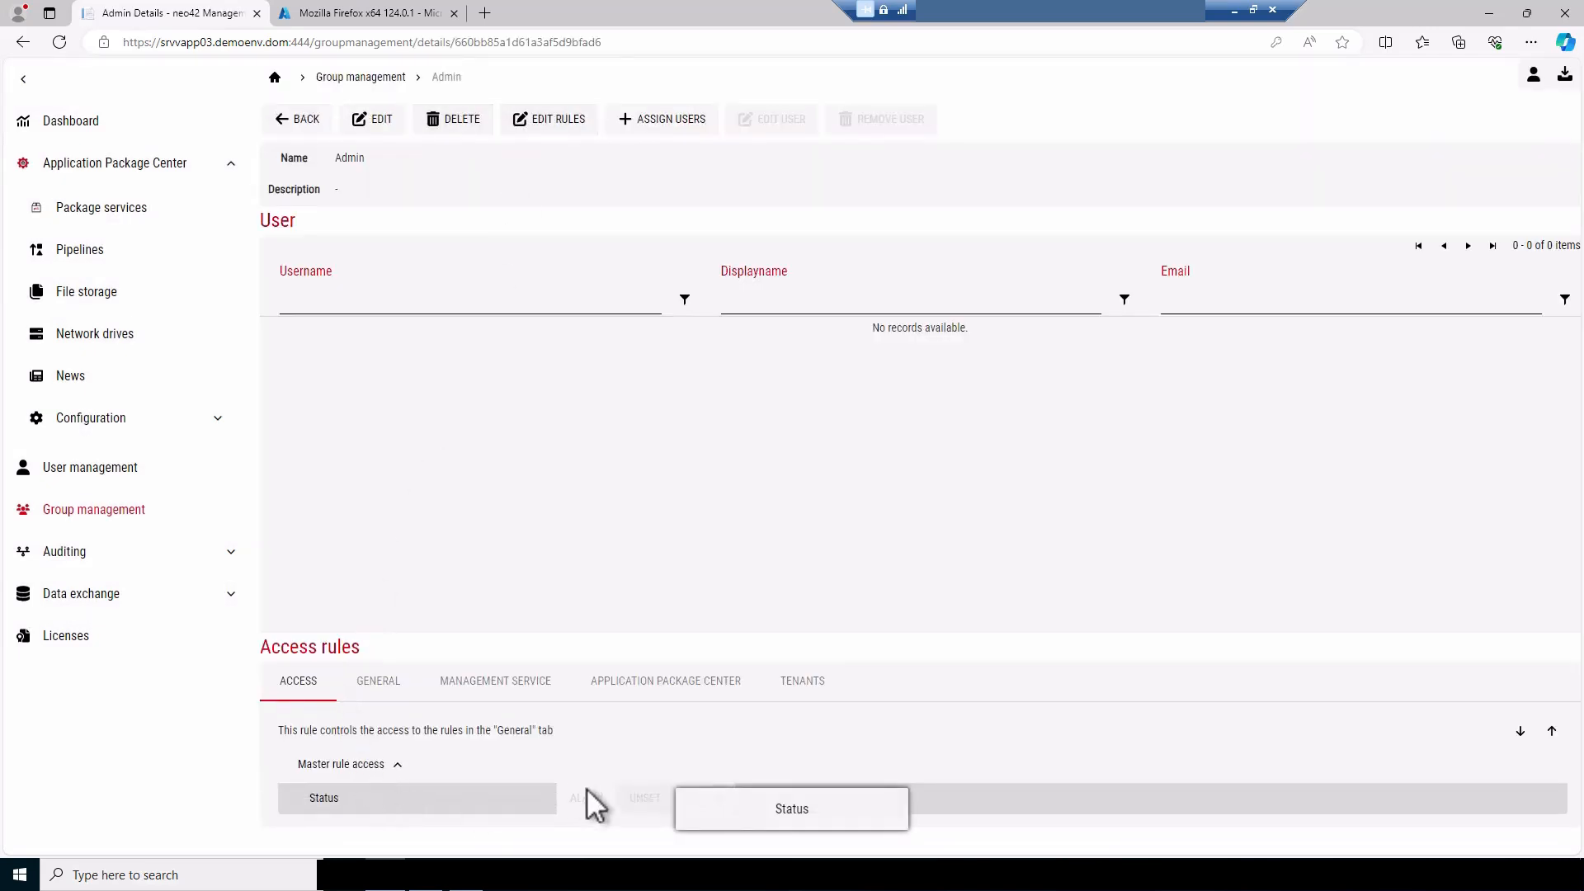
left_click(551, 120)
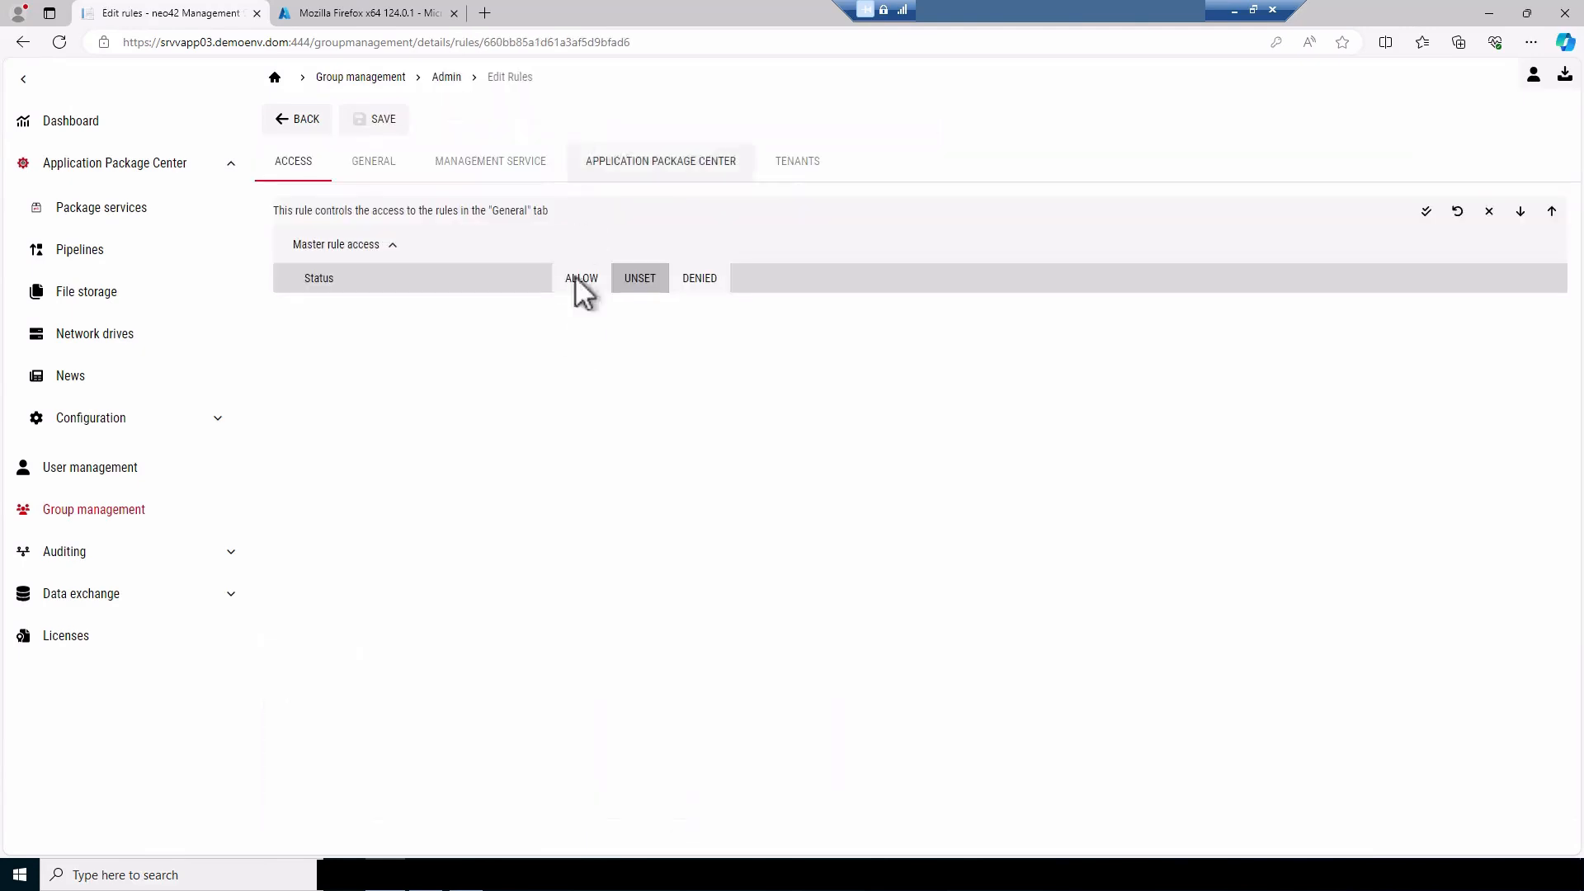
left_click(584, 284)
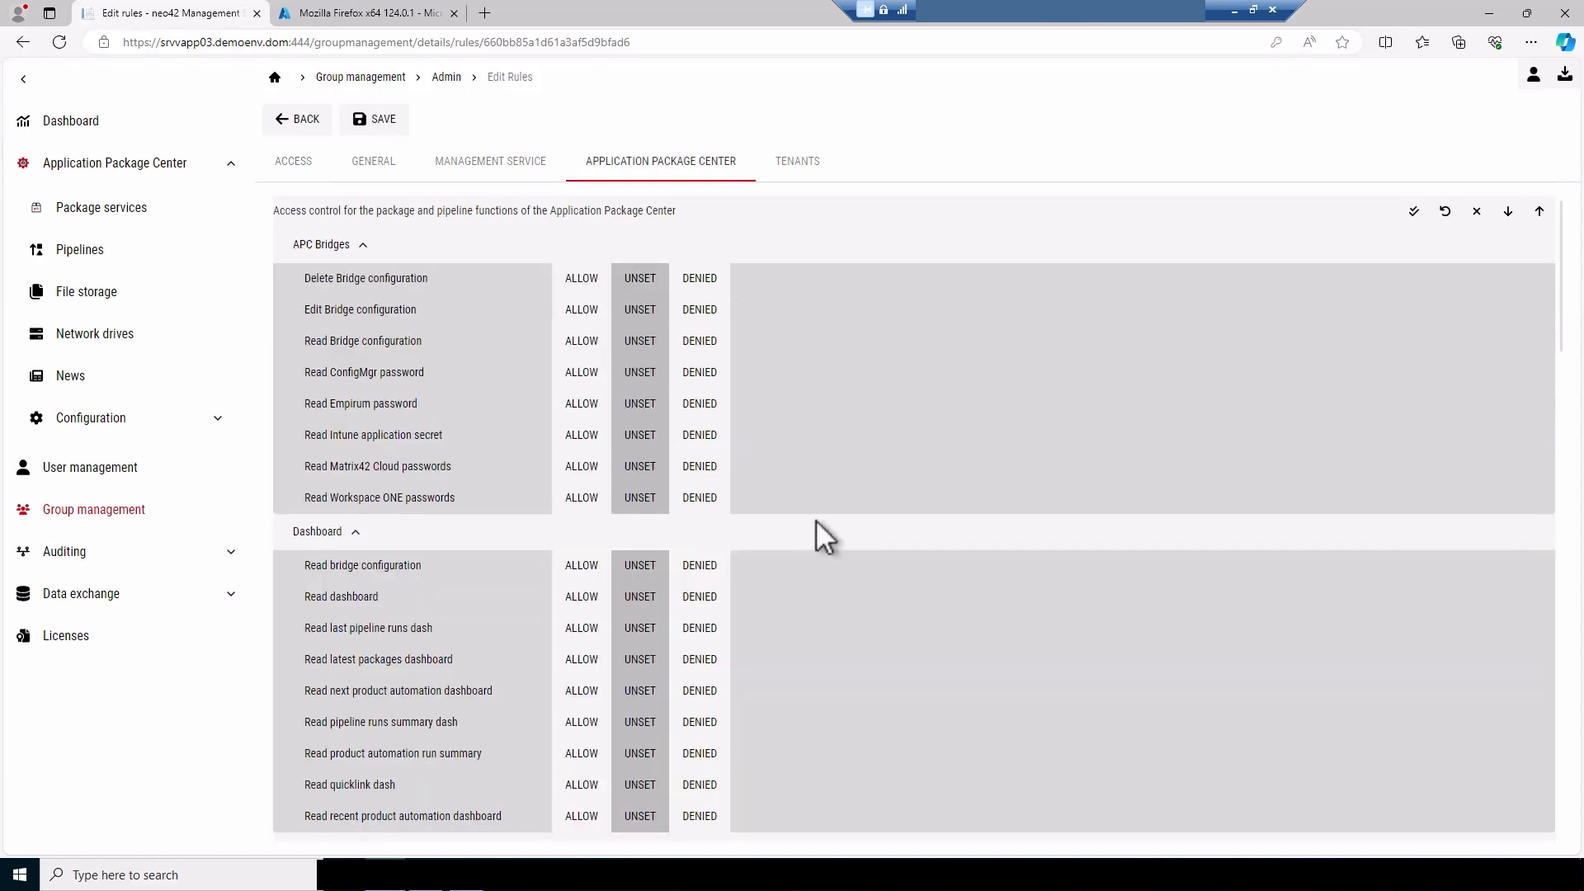
scroll(815, 520, "down", 15)
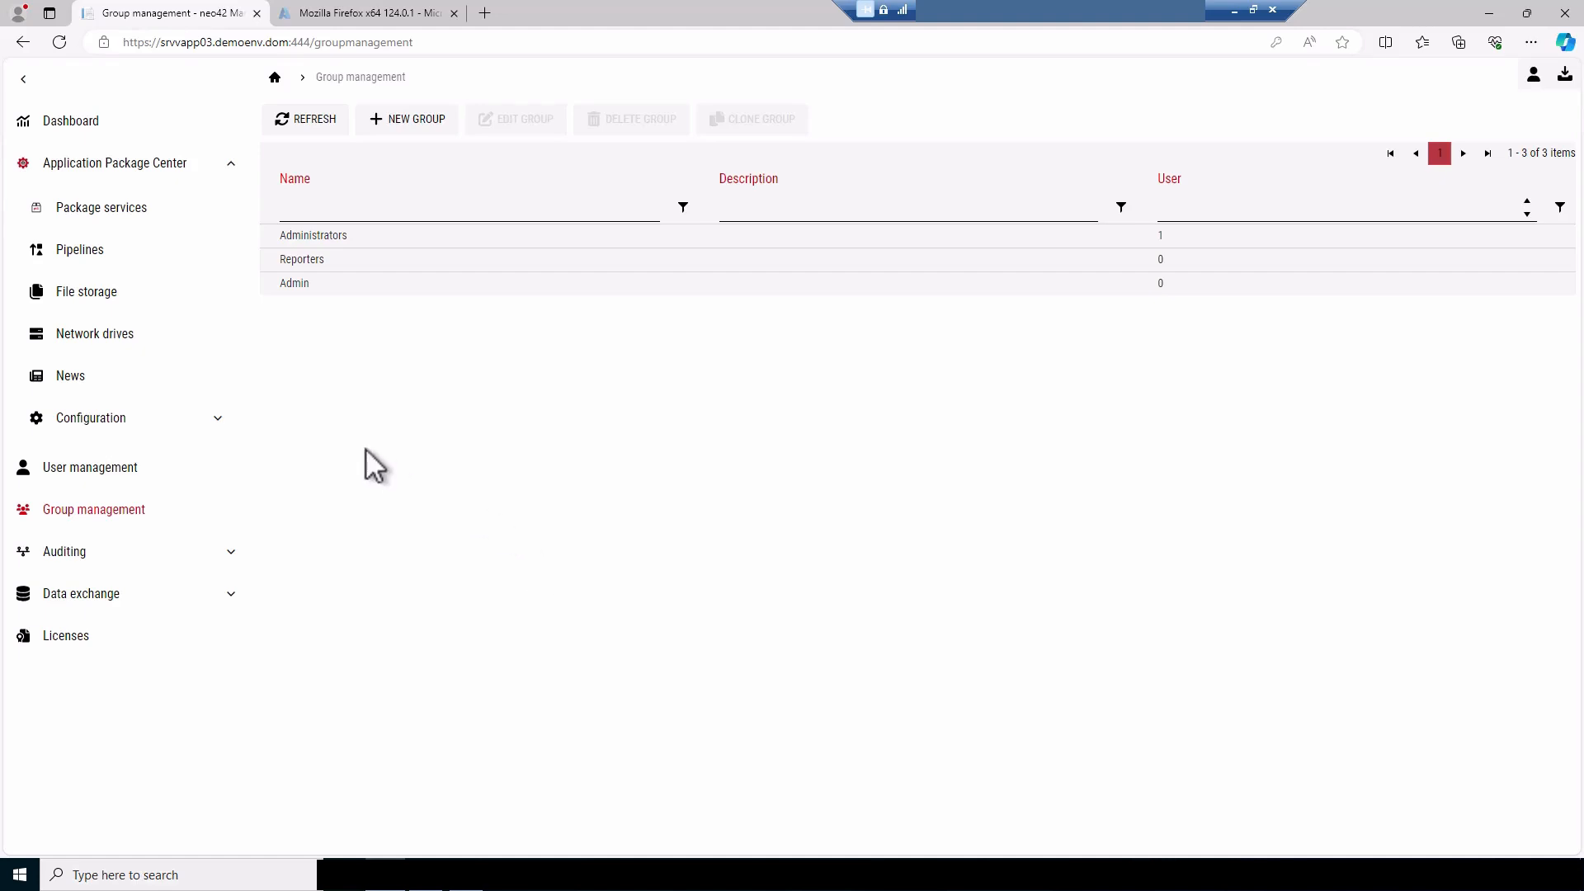
Show the Application Package Center's configuration areas, and switch to File Explorer to open the AppDeployToolkit folder of the Notepad++ x64 8.6.4 package
left_click(220, 417)
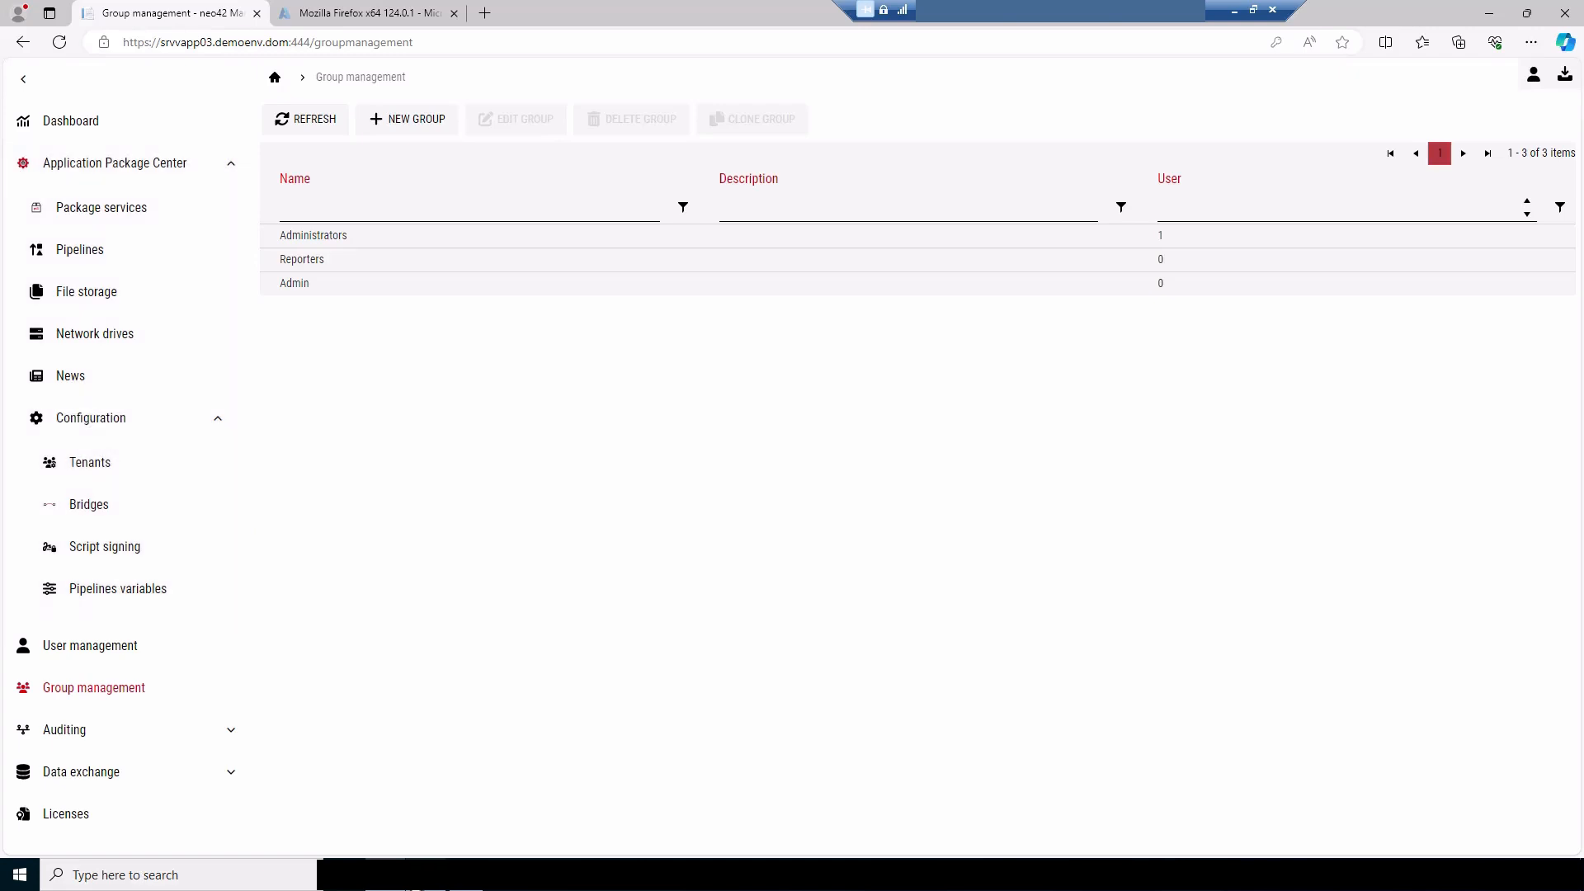
left_click(426, 875)
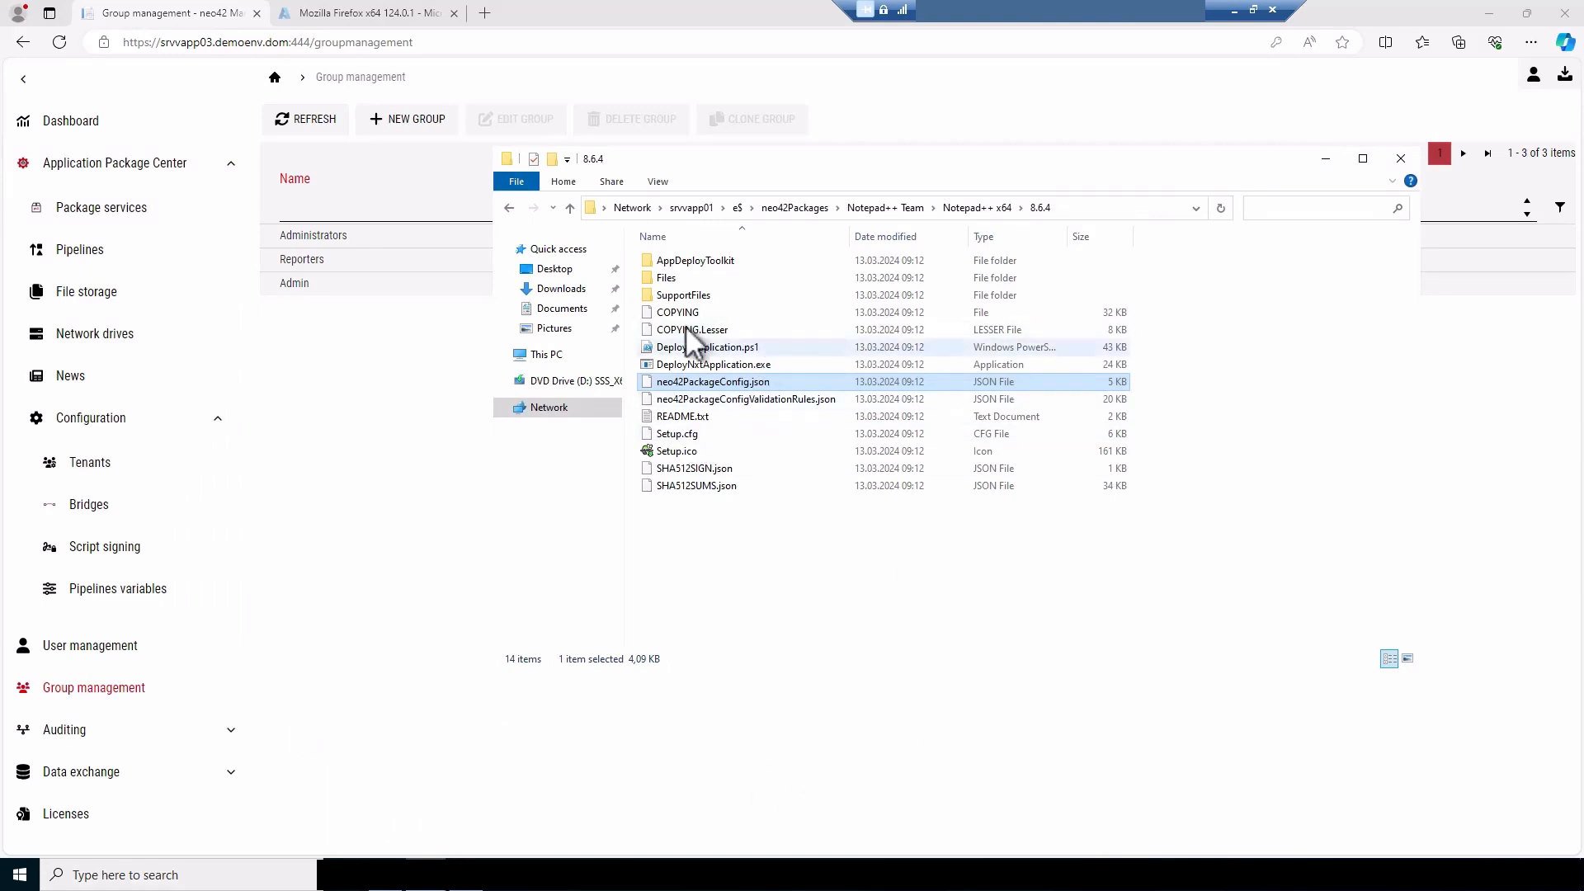
double_click(689, 260)
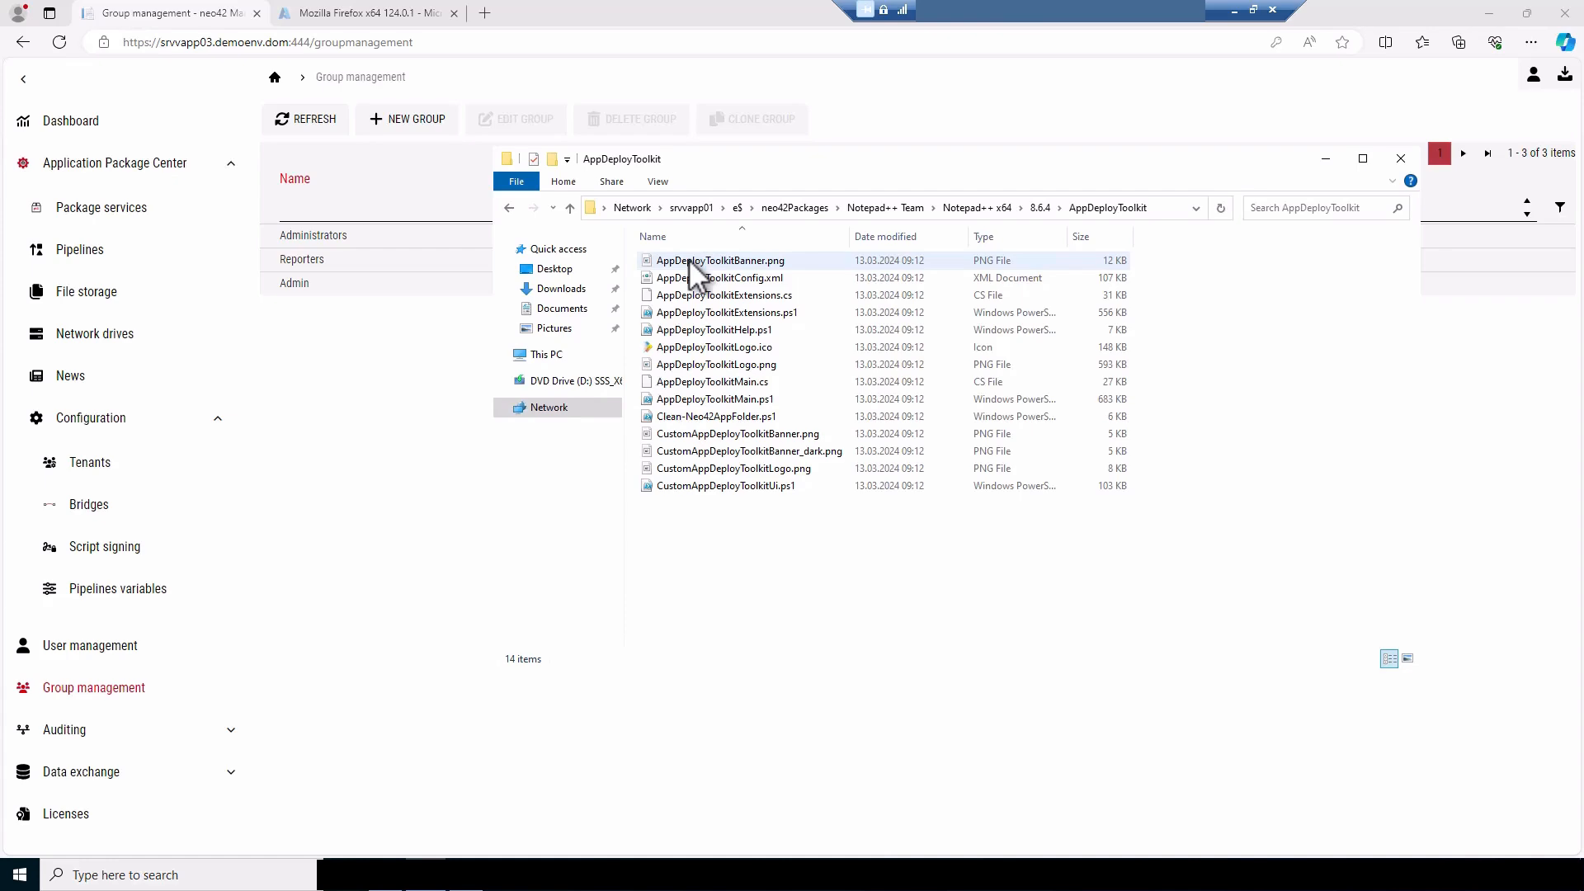
Examine AppDeployToolkitExtensions.ps1 and the contents of the Files and SupportFiles folders in the Notepad++ x64 8.6.4 package, and return to the package root
left_click(769, 311)
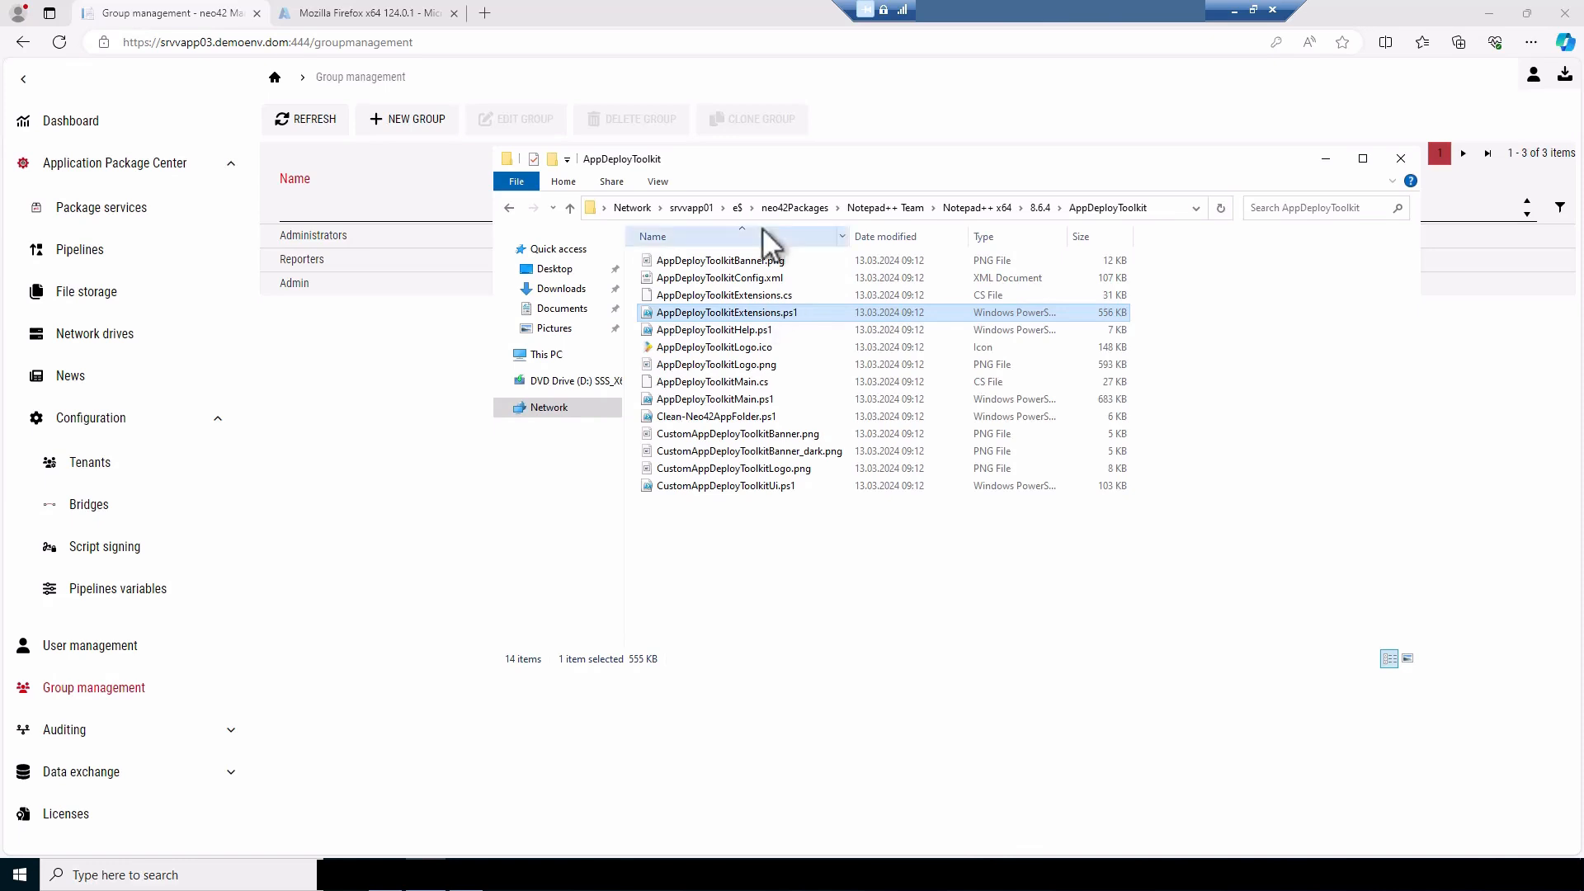
left_click(1041, 208)
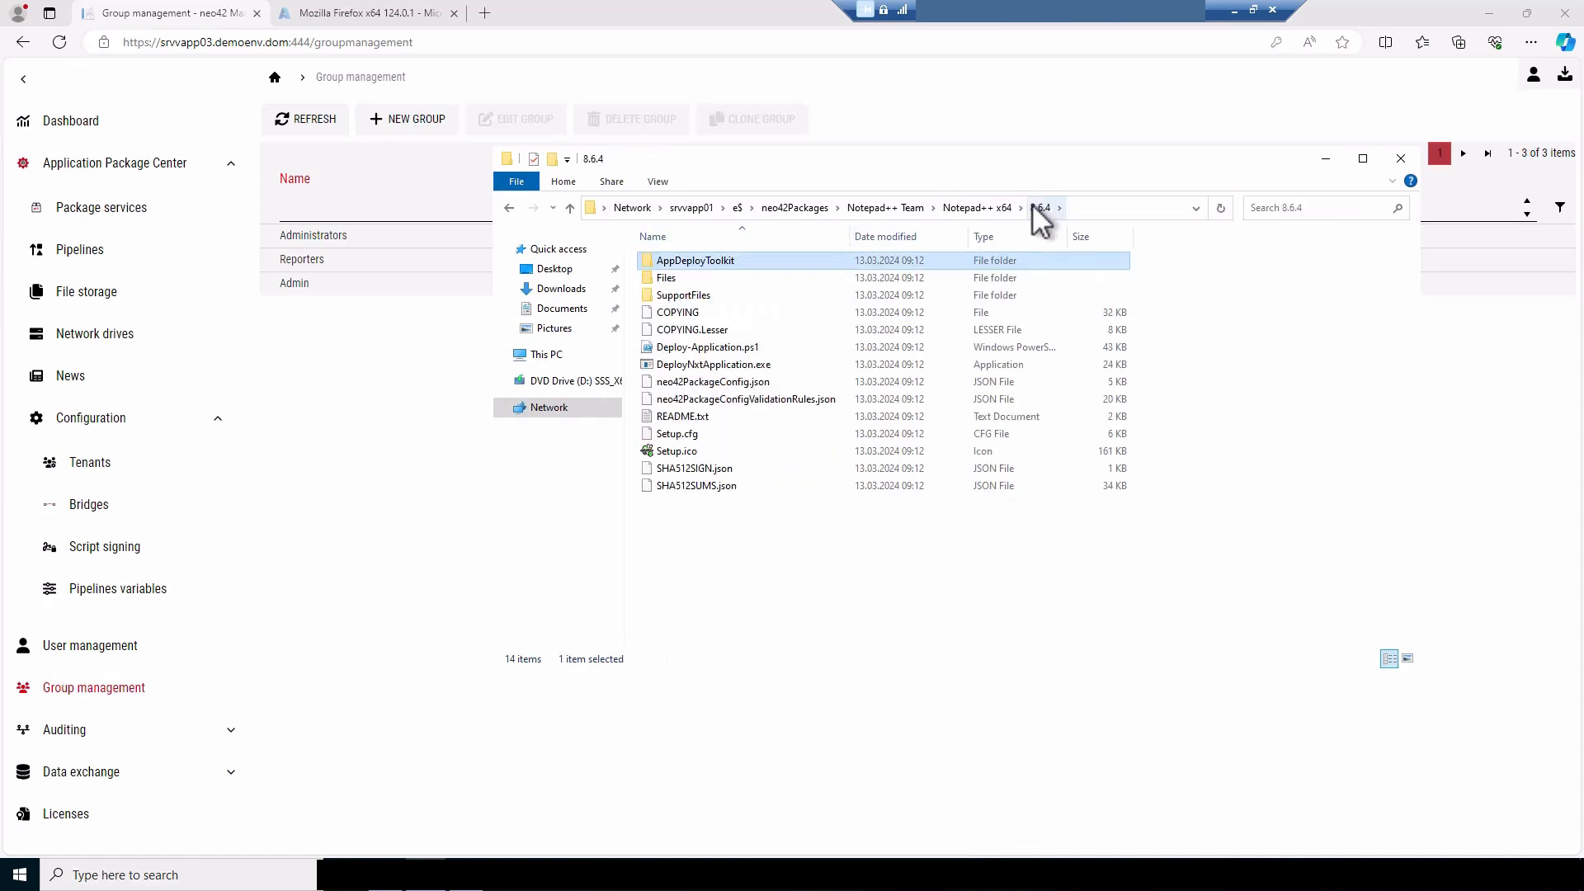
double_click(666, 279)
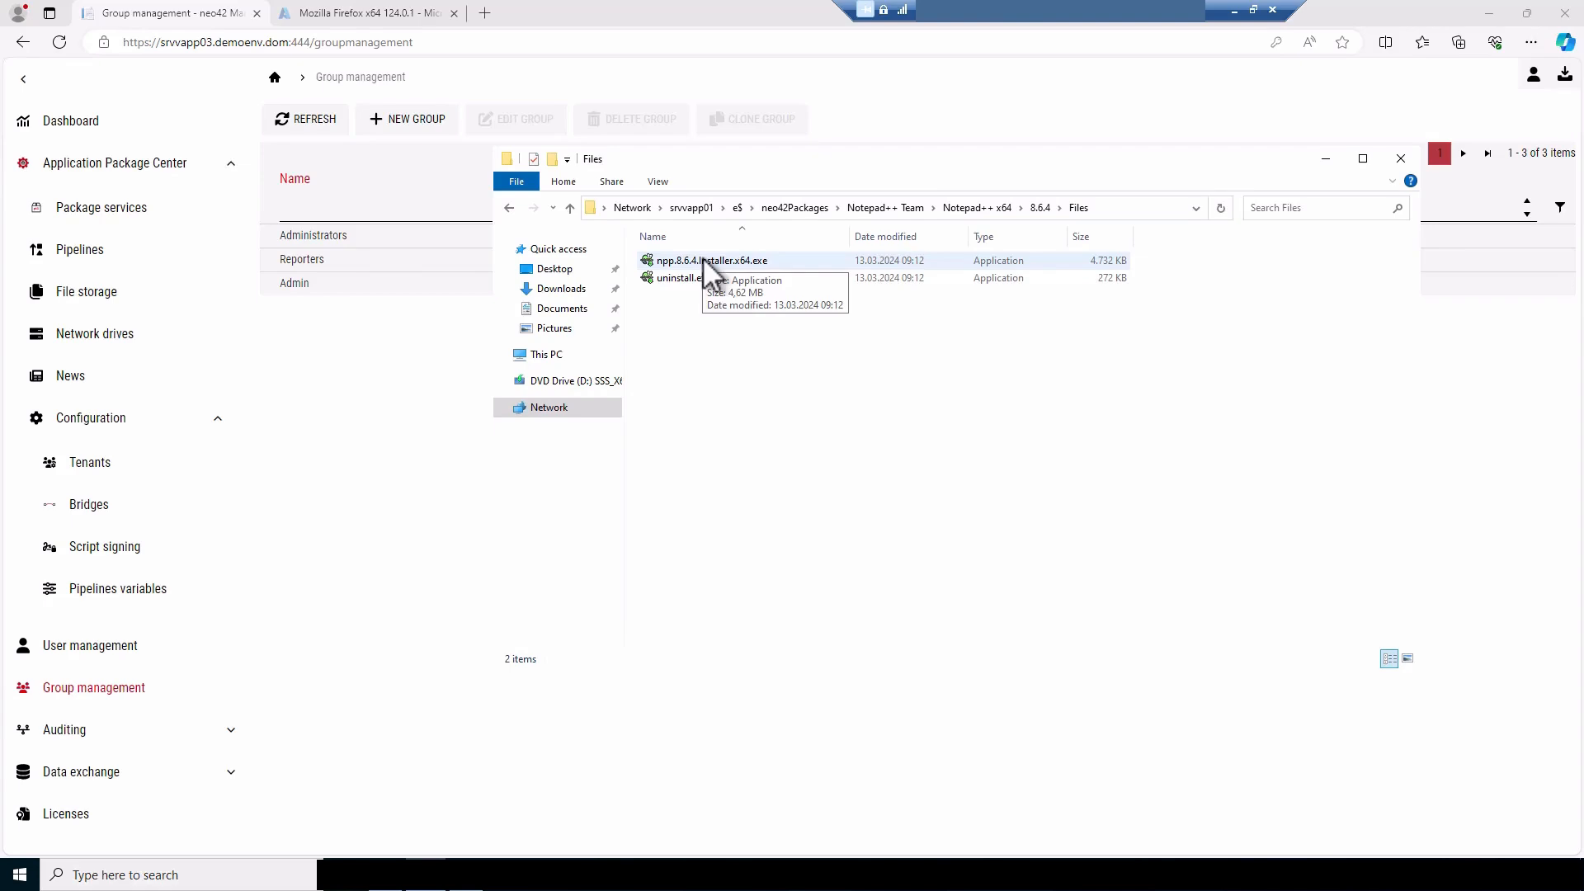
left_click(1040, 208)
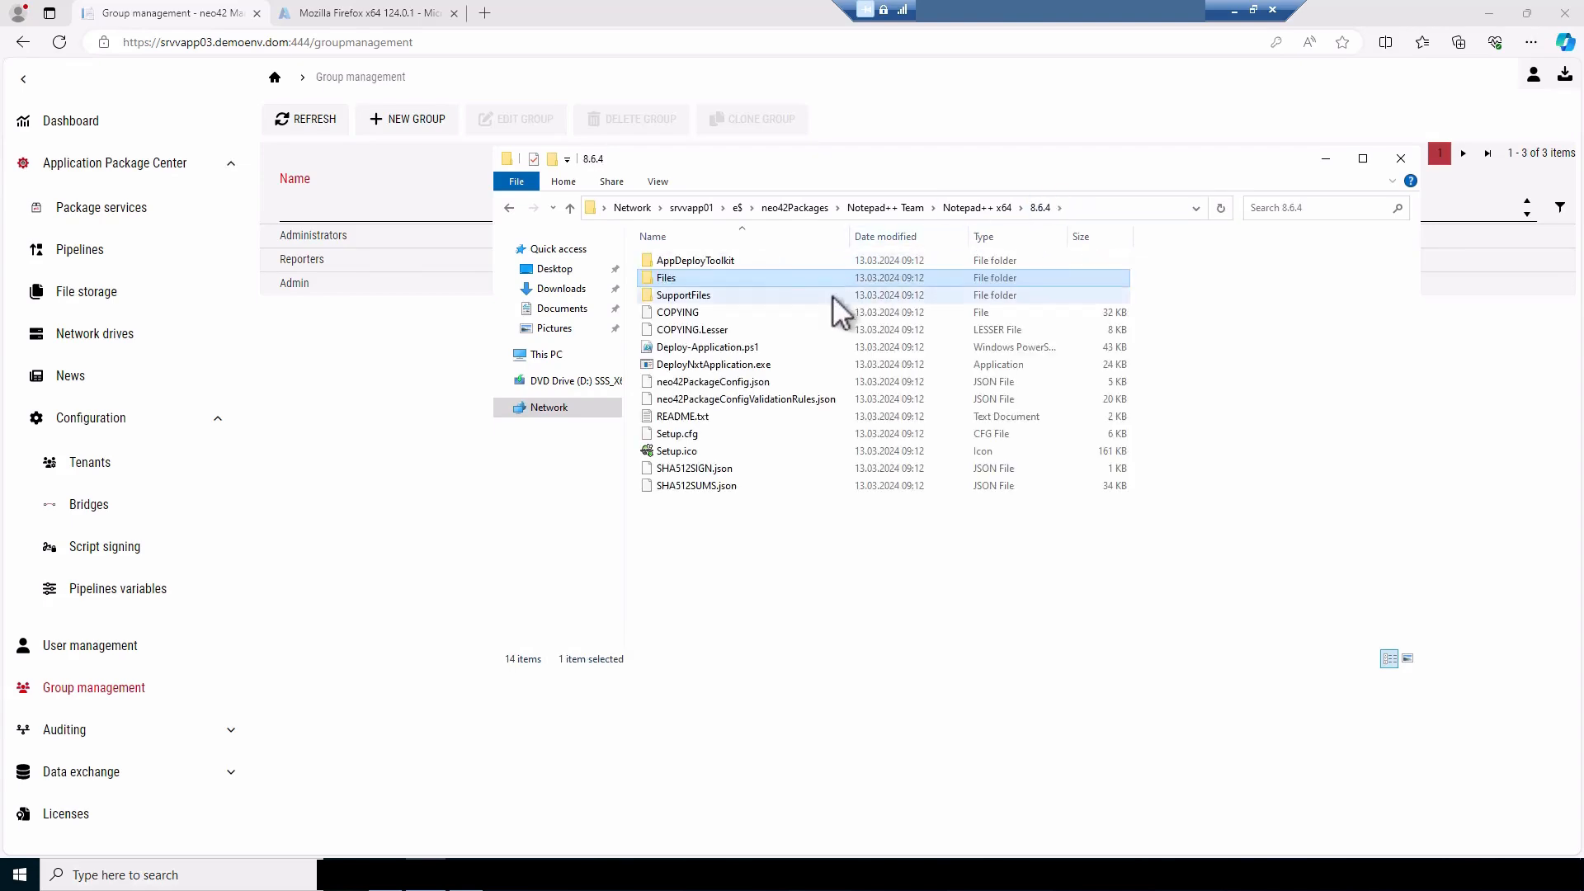
double_click(750, 294)
left_click(750, 295)
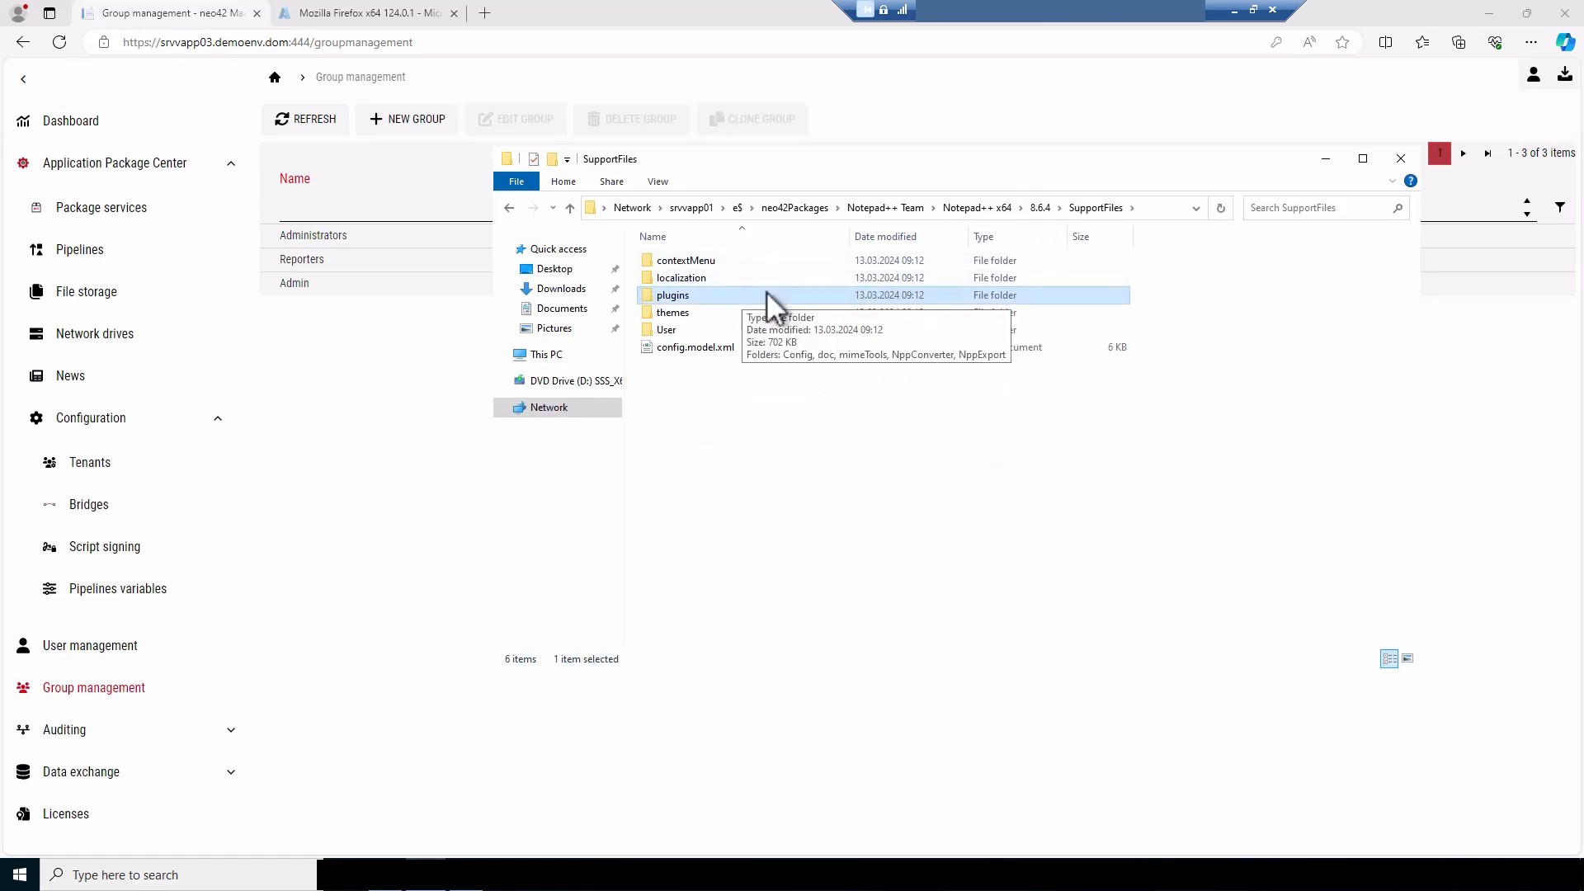
left_click(1040, 207)
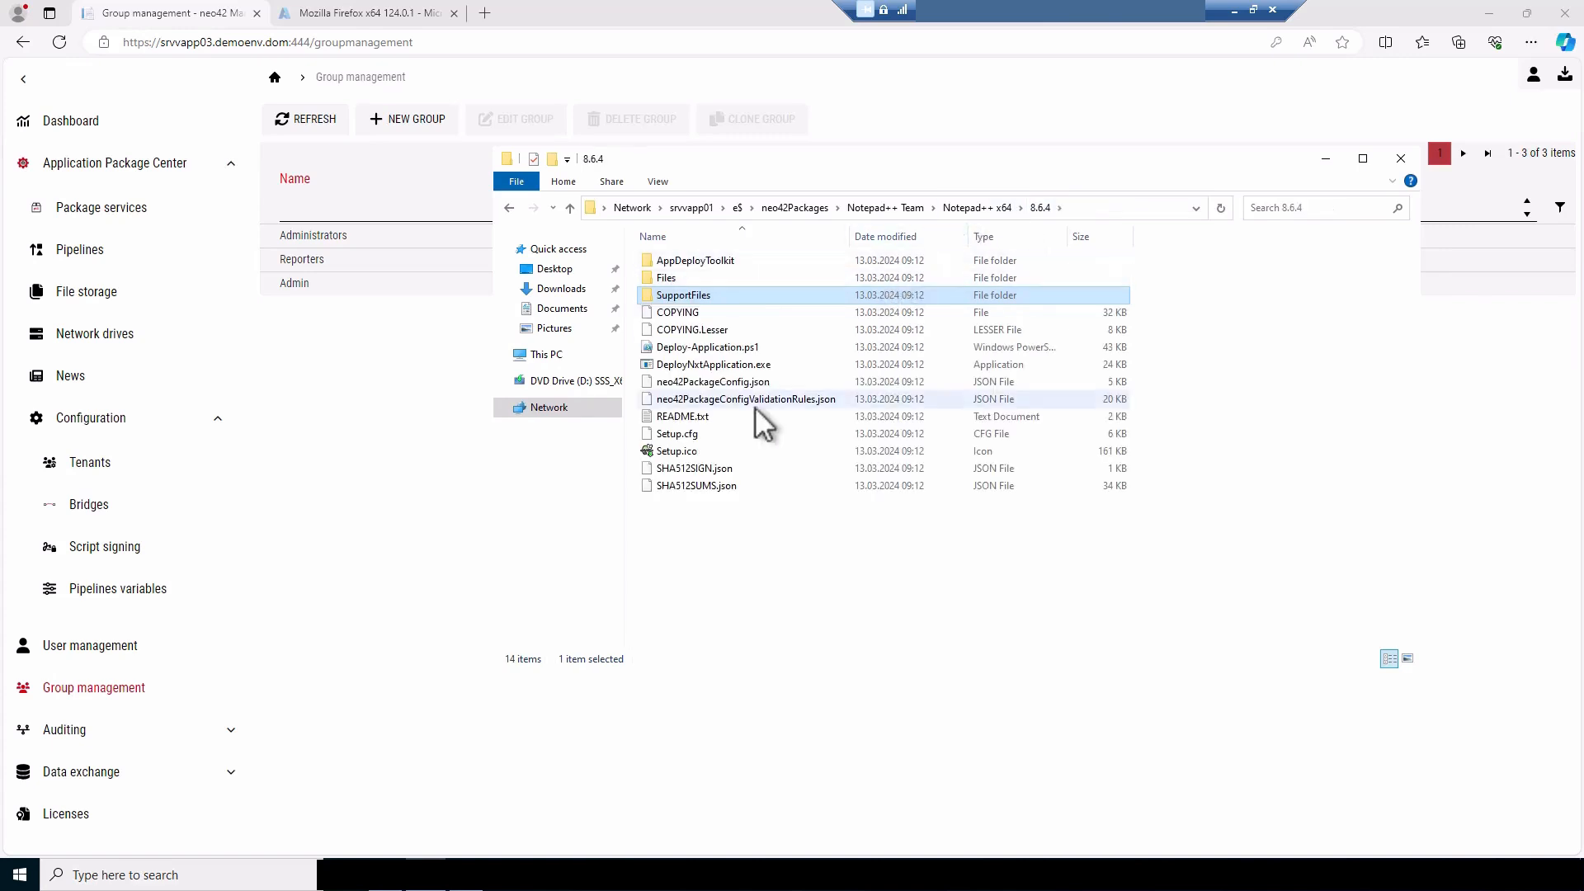
Point out Deploy-Application.ps1 in the package root, and open neo42PackageConfig.json in the neo42 Package Config Editor
left_click(720, 348)
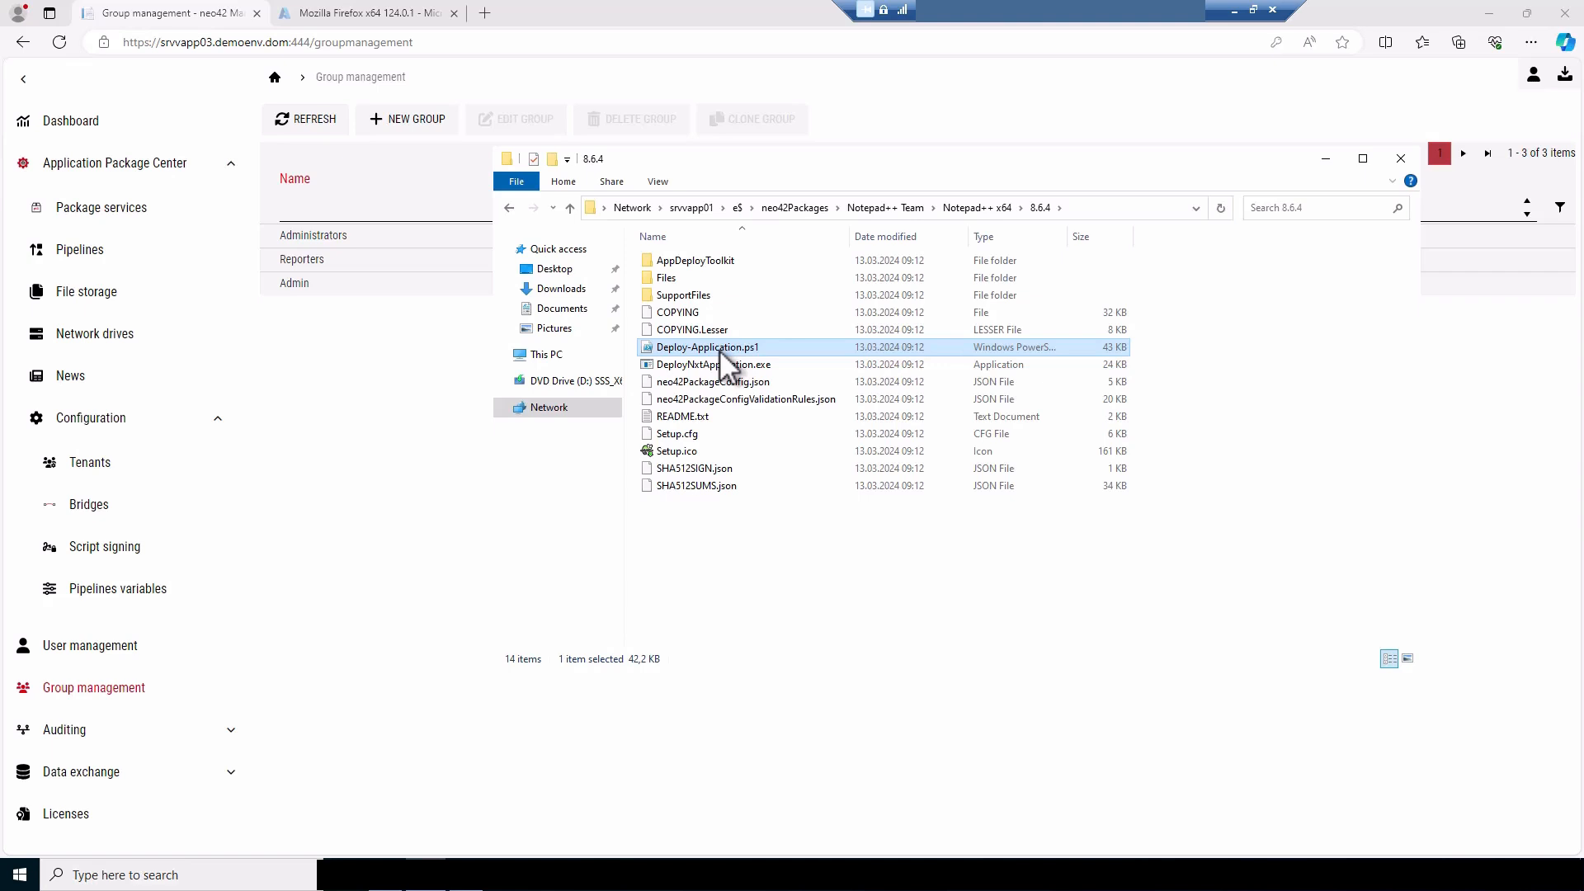
left_click(718, 379)
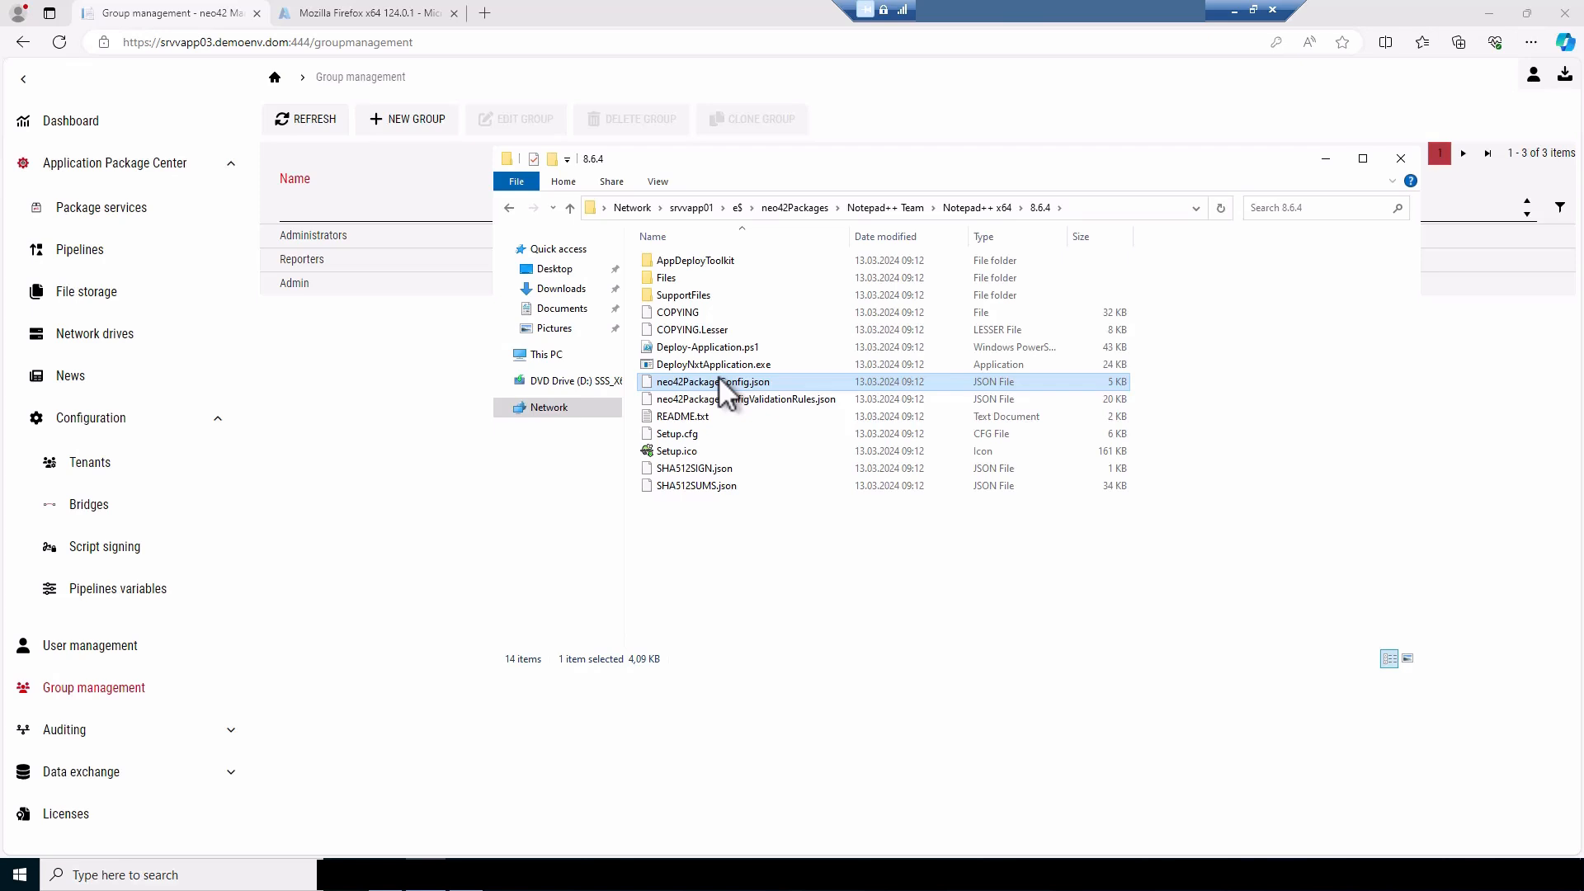
left_click(20, 874)
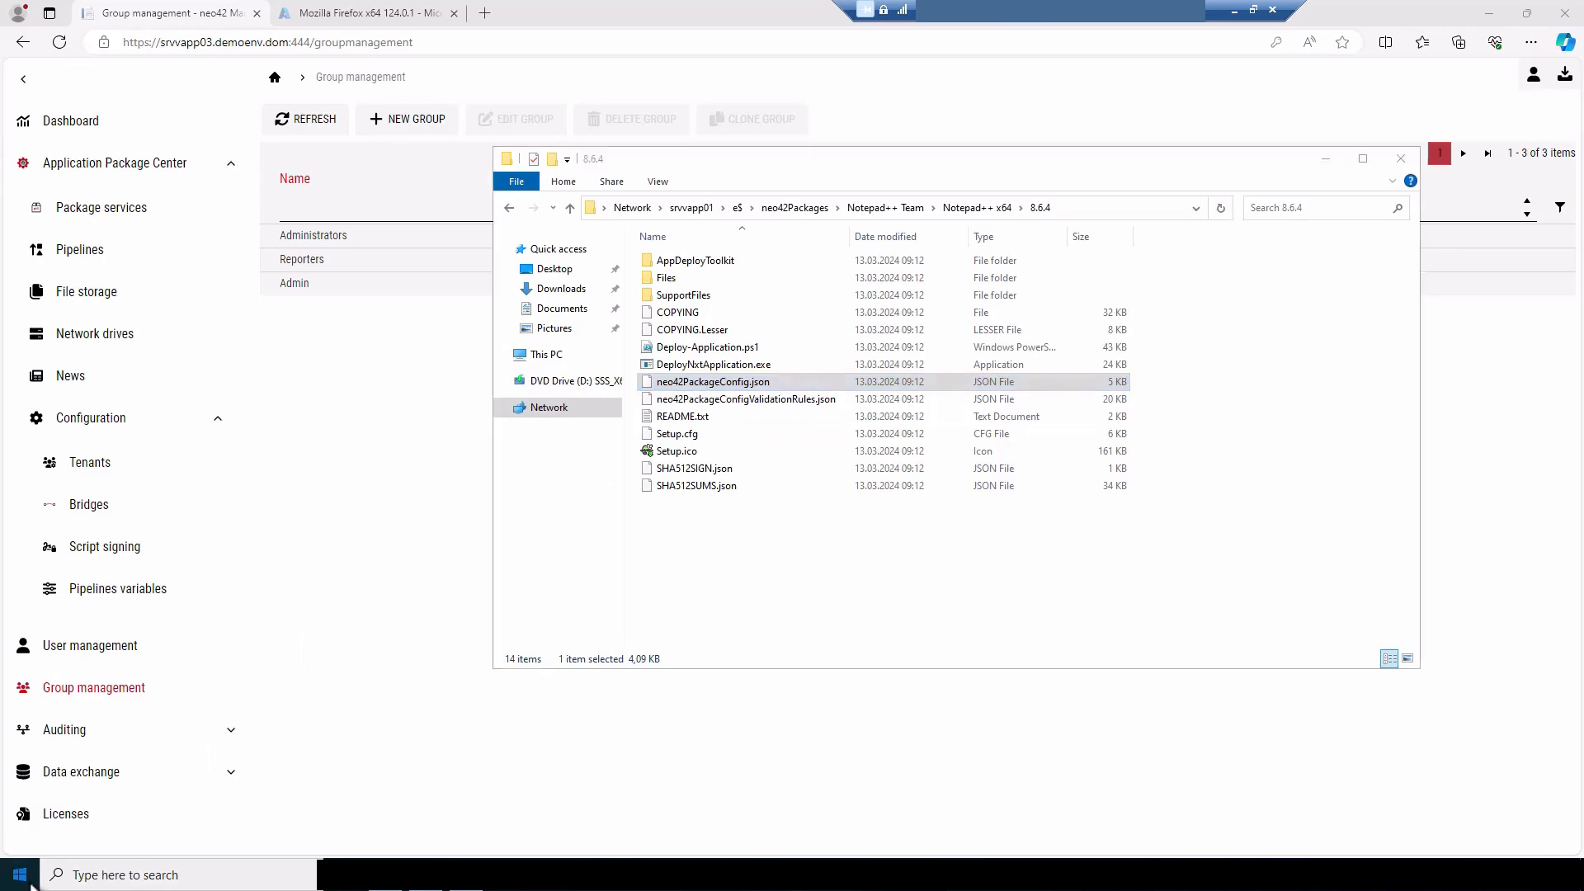
left_click(132, 385)
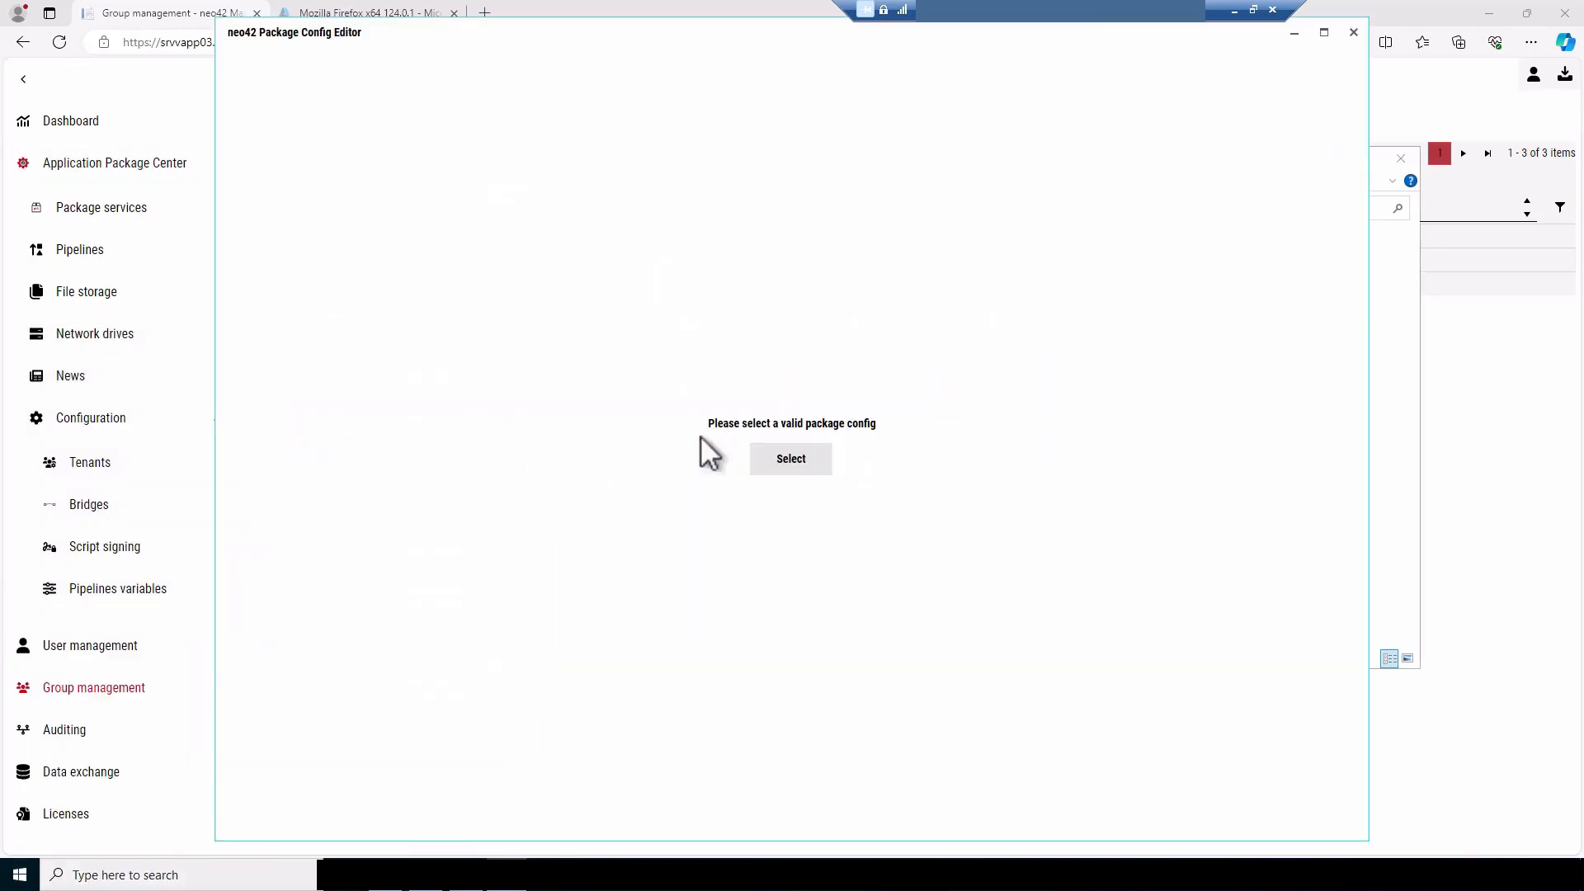
left_click(797, 461)
left_click(453, 189)
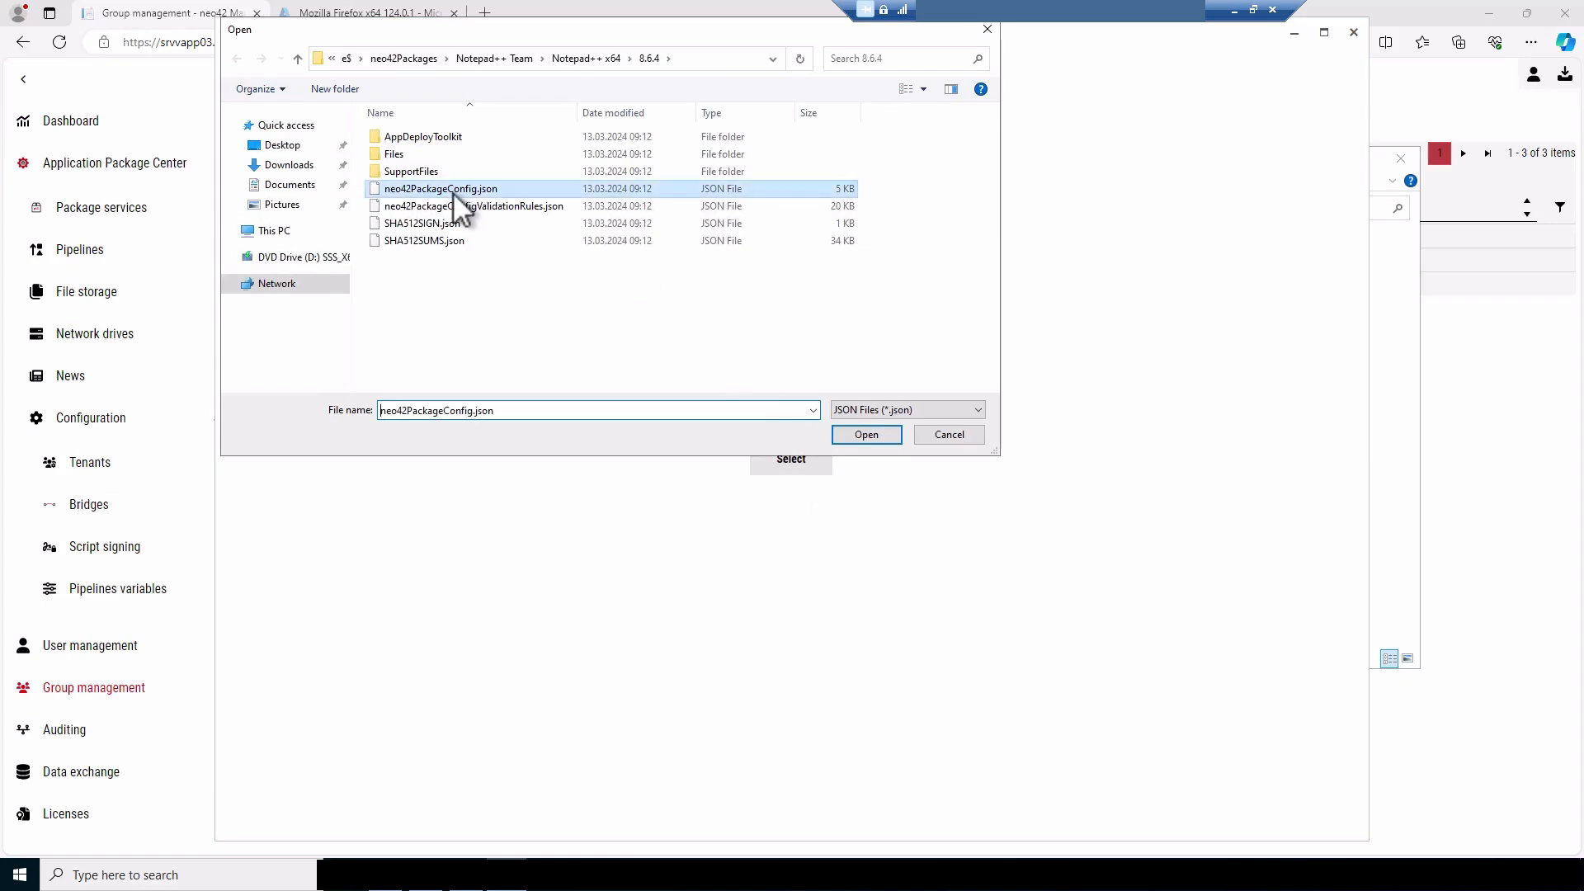
left_click(859, 432)
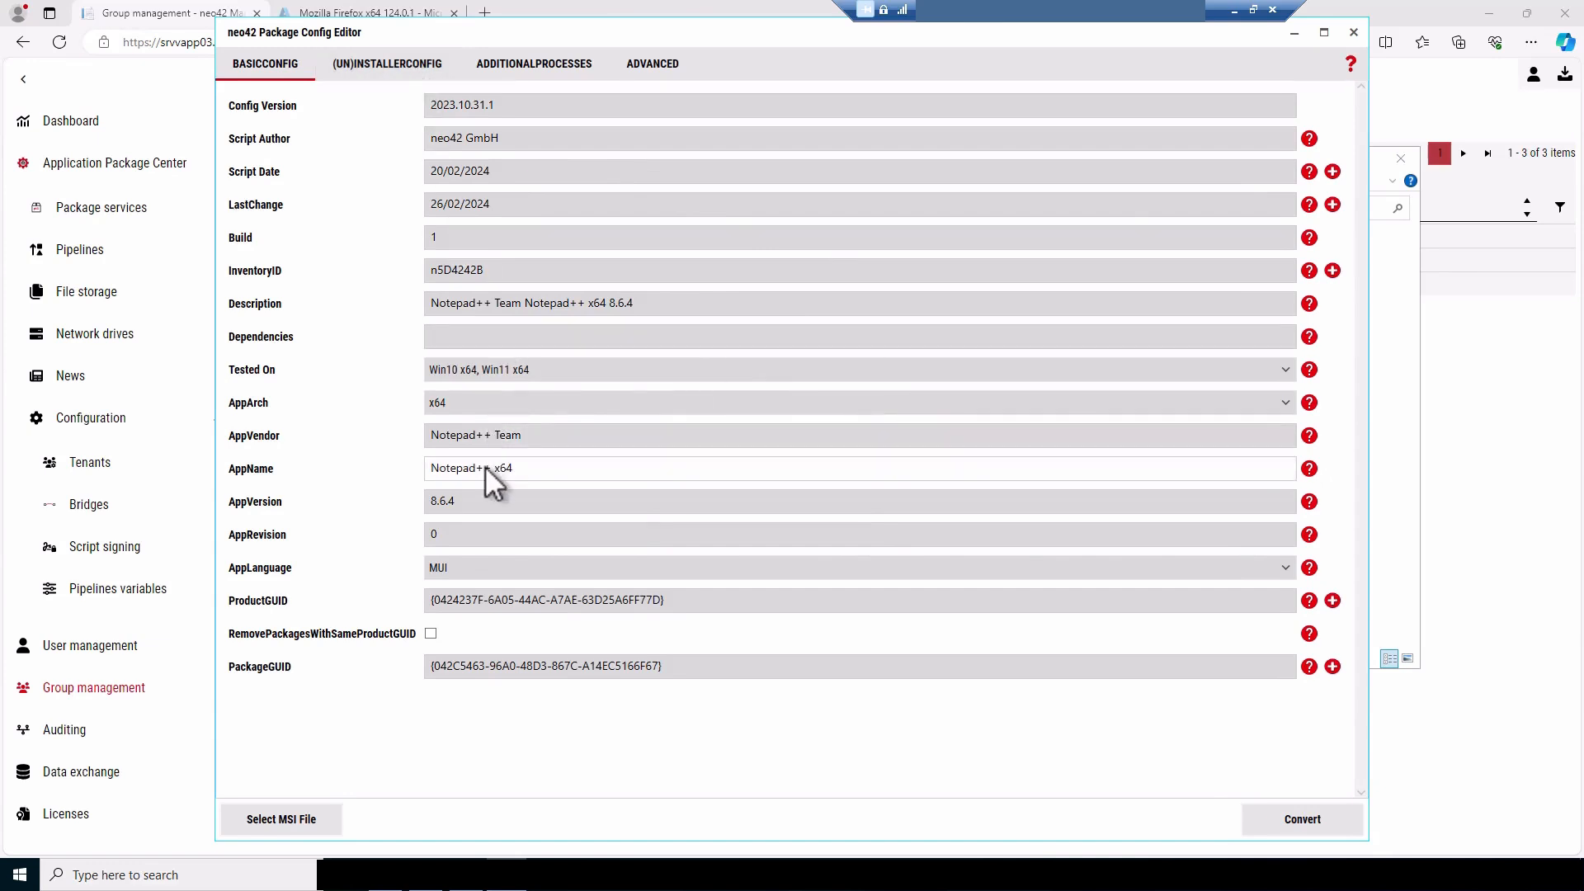
Review the package's (un)installer, additional processes and advanced settings, and close the Package Config Editor
left_click(406, 65)
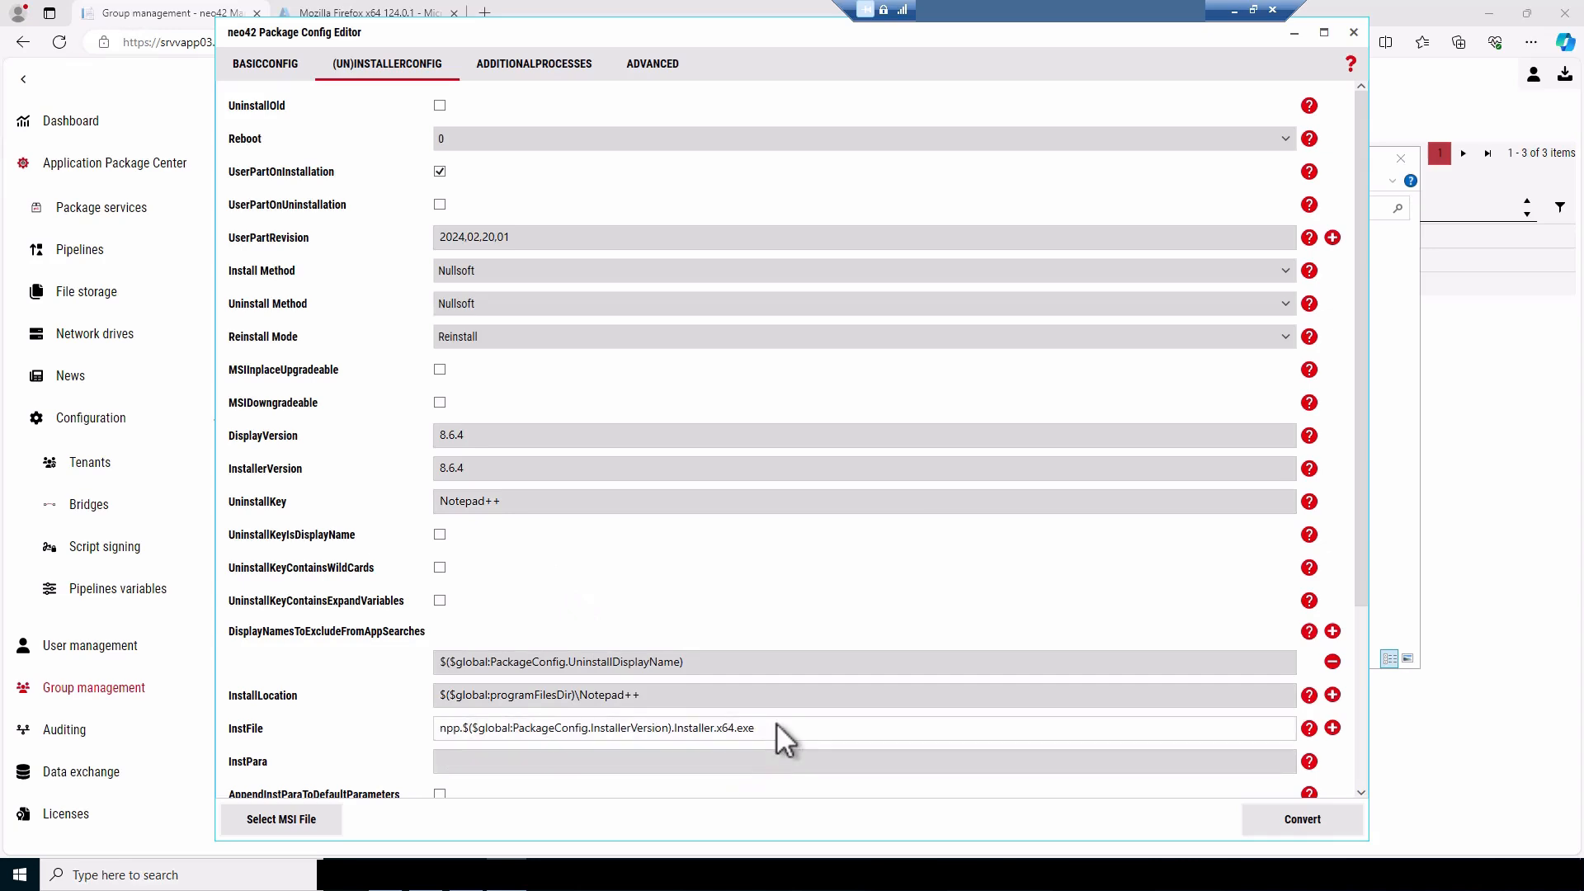
left_click(561, 64)
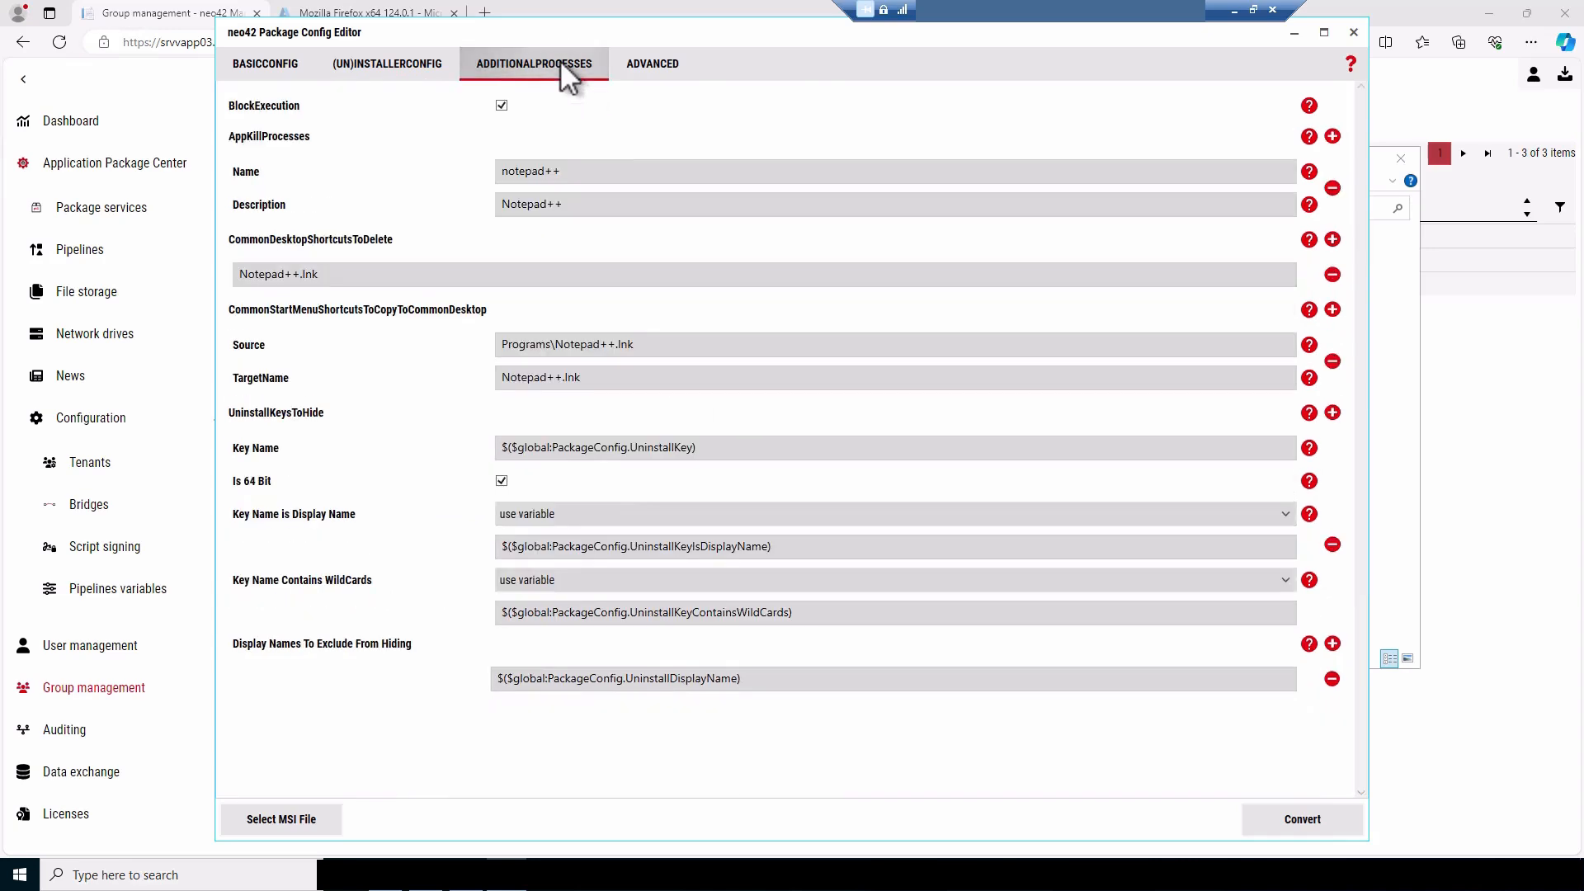
left_click(669, 63)
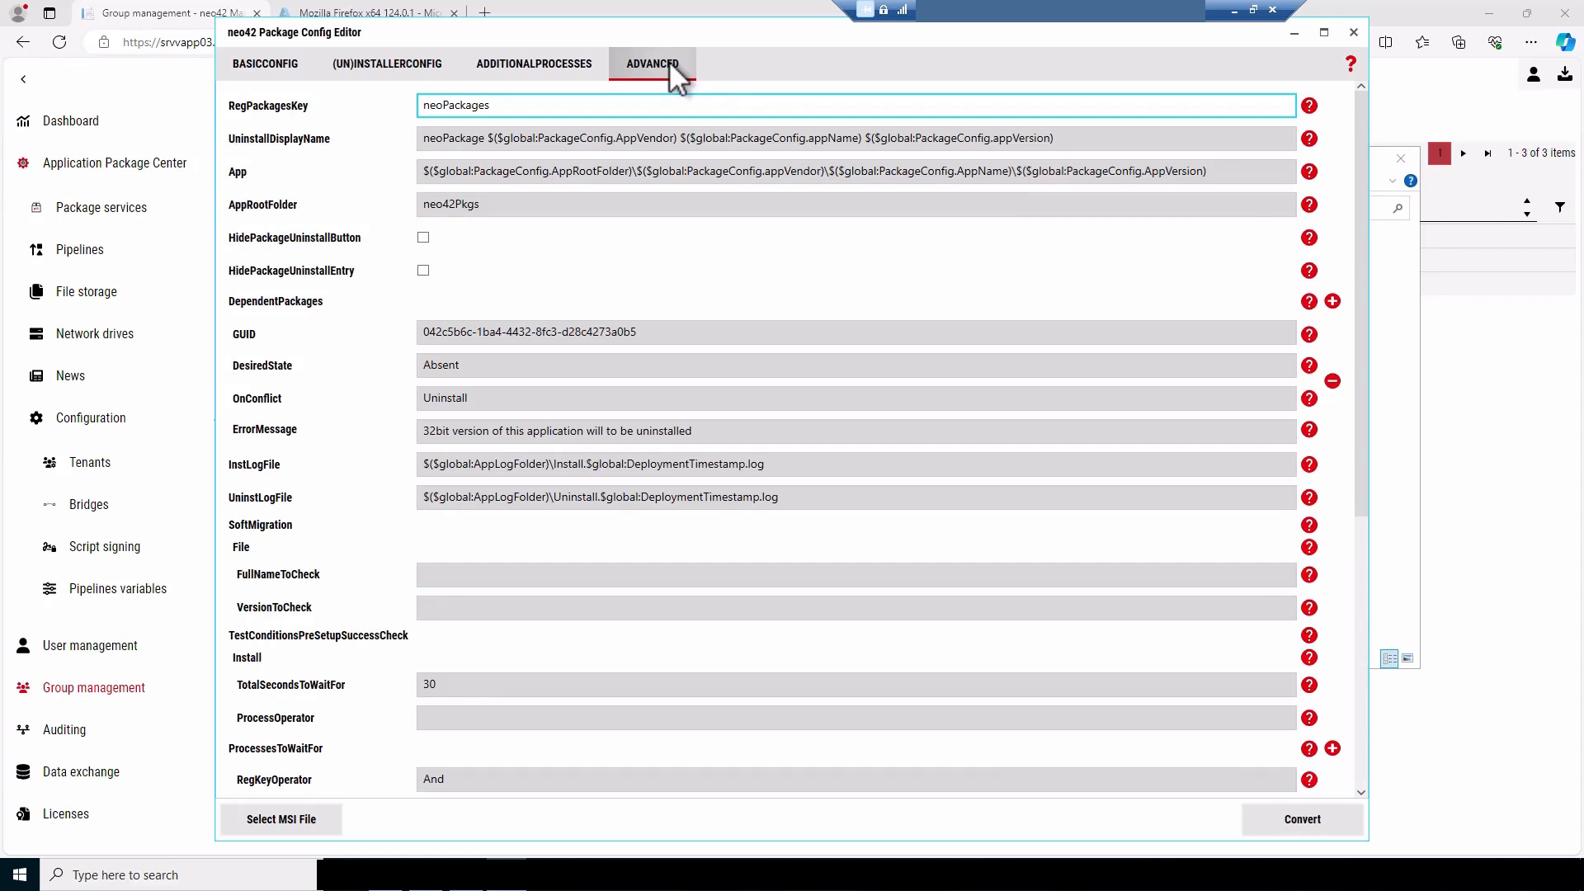
left_click(1351, 33)
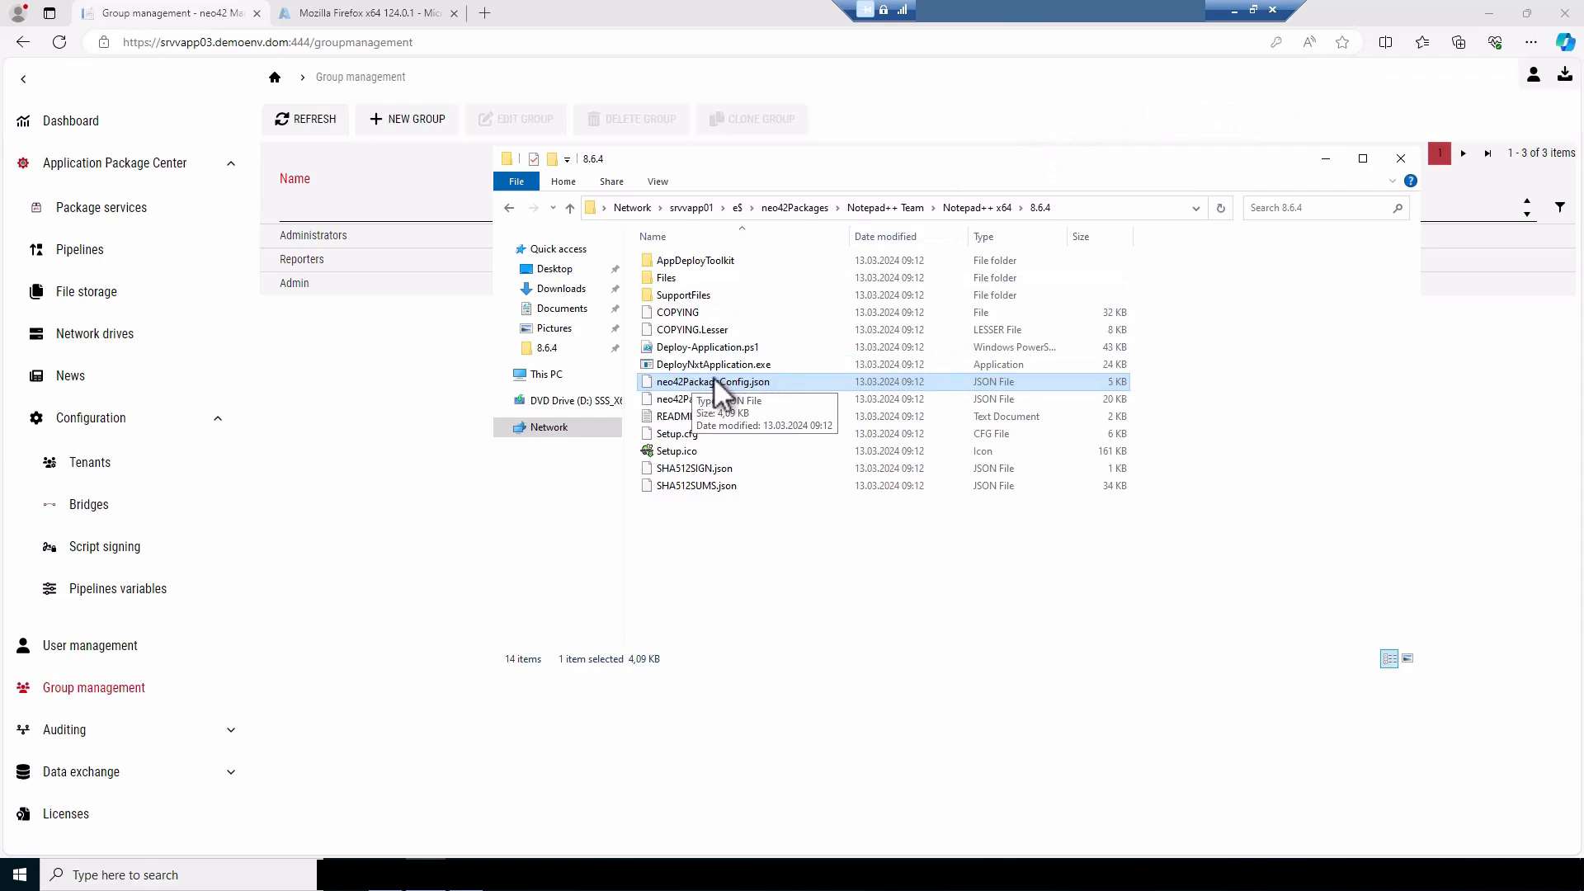
Open Deploy-Application.ps1 for editing in Windows PowerShell ISE, hide the Commands pane and go to the CustomInstallAndReinstallBegin function
right_click(699, 346)
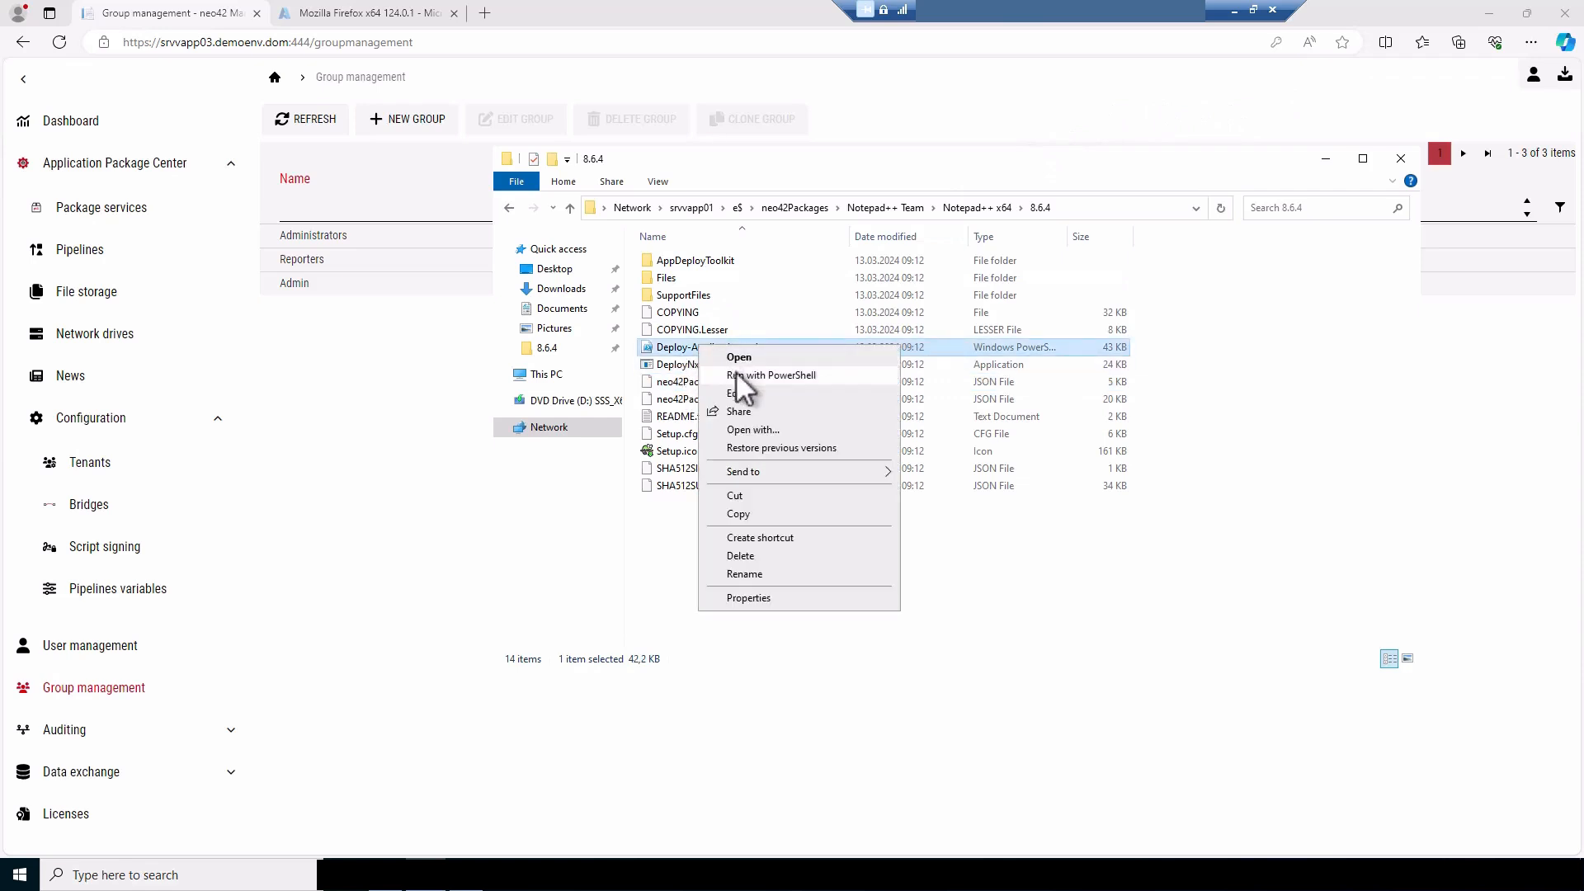
left_click(740, 393)
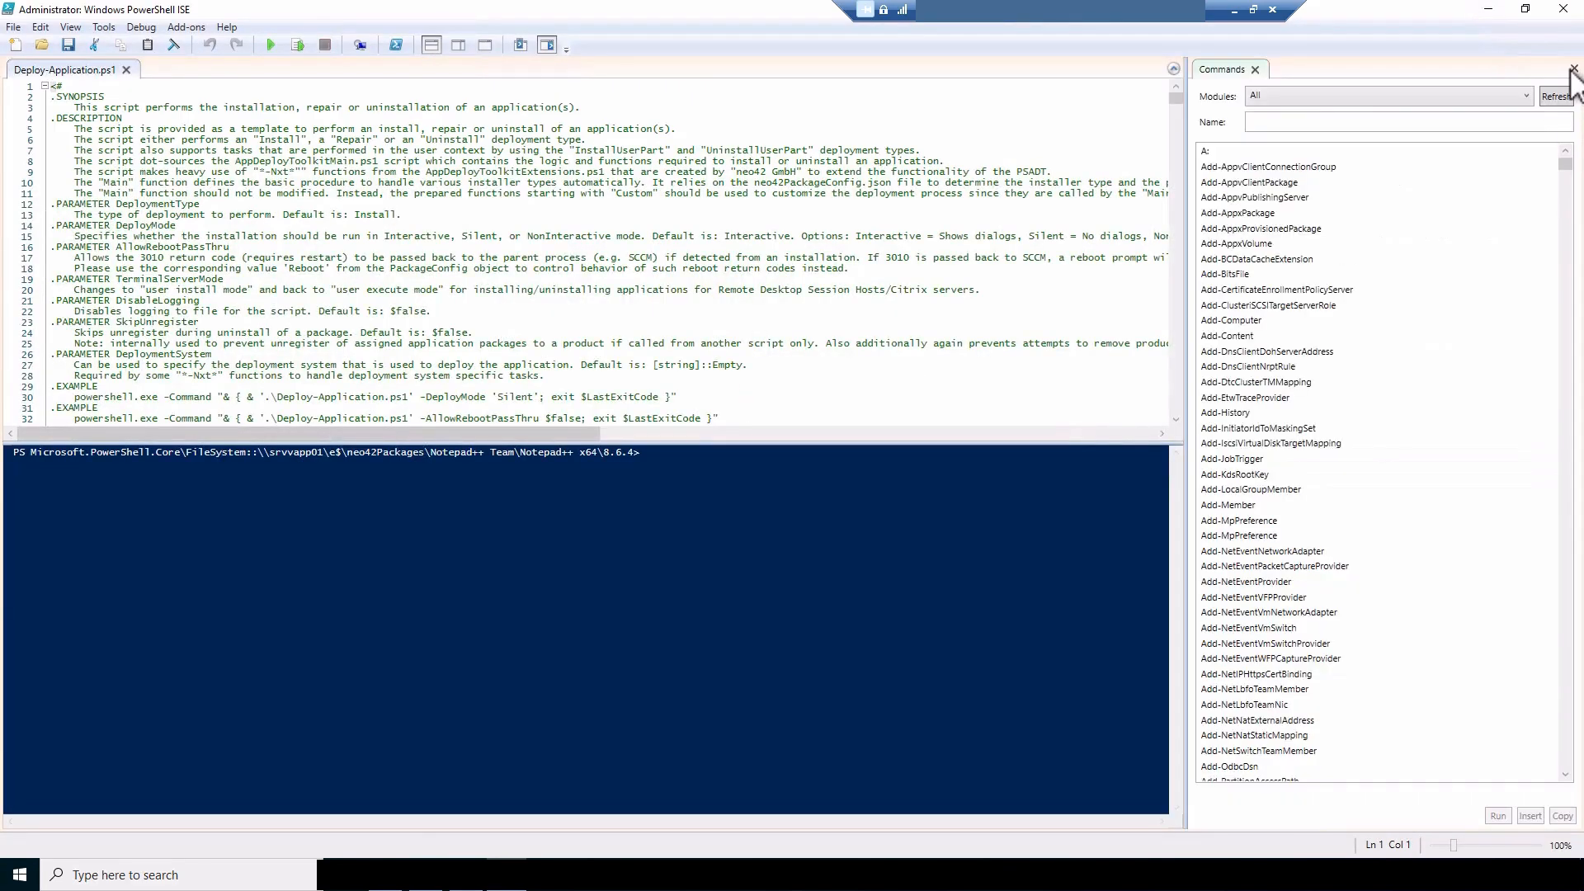
left_click(1574, 68)
left_click_drag(1574, 97, 1566, 308)
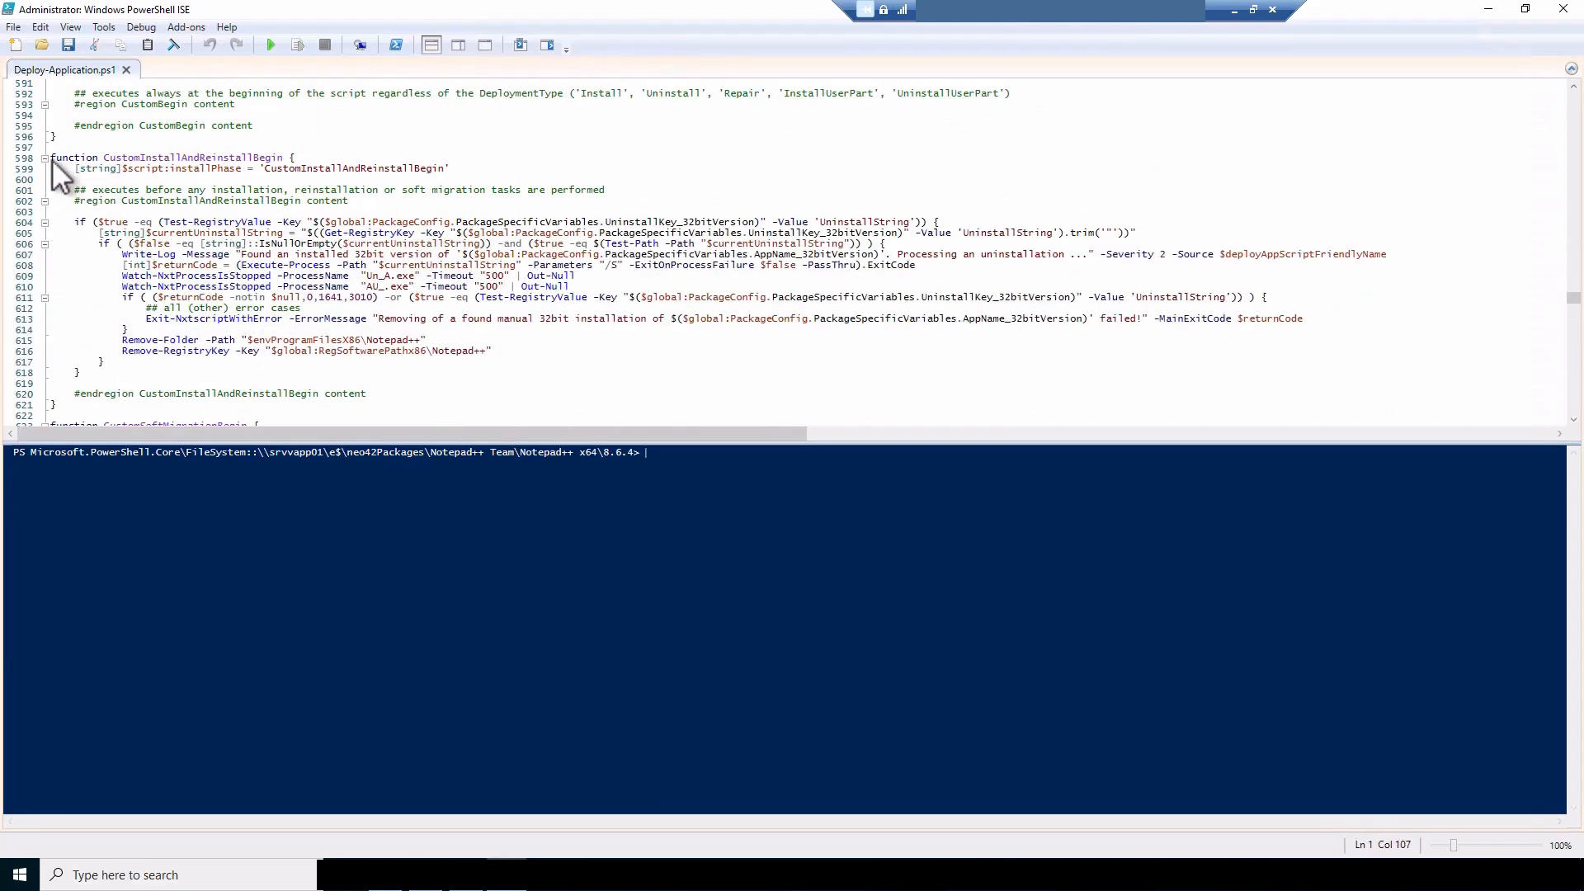
Highlight the header lines of the CustomInstallAndReinstallBegin and CustomSoftMigrationBegin functions in the script
left_click_drag(52, 160, 243, 158)
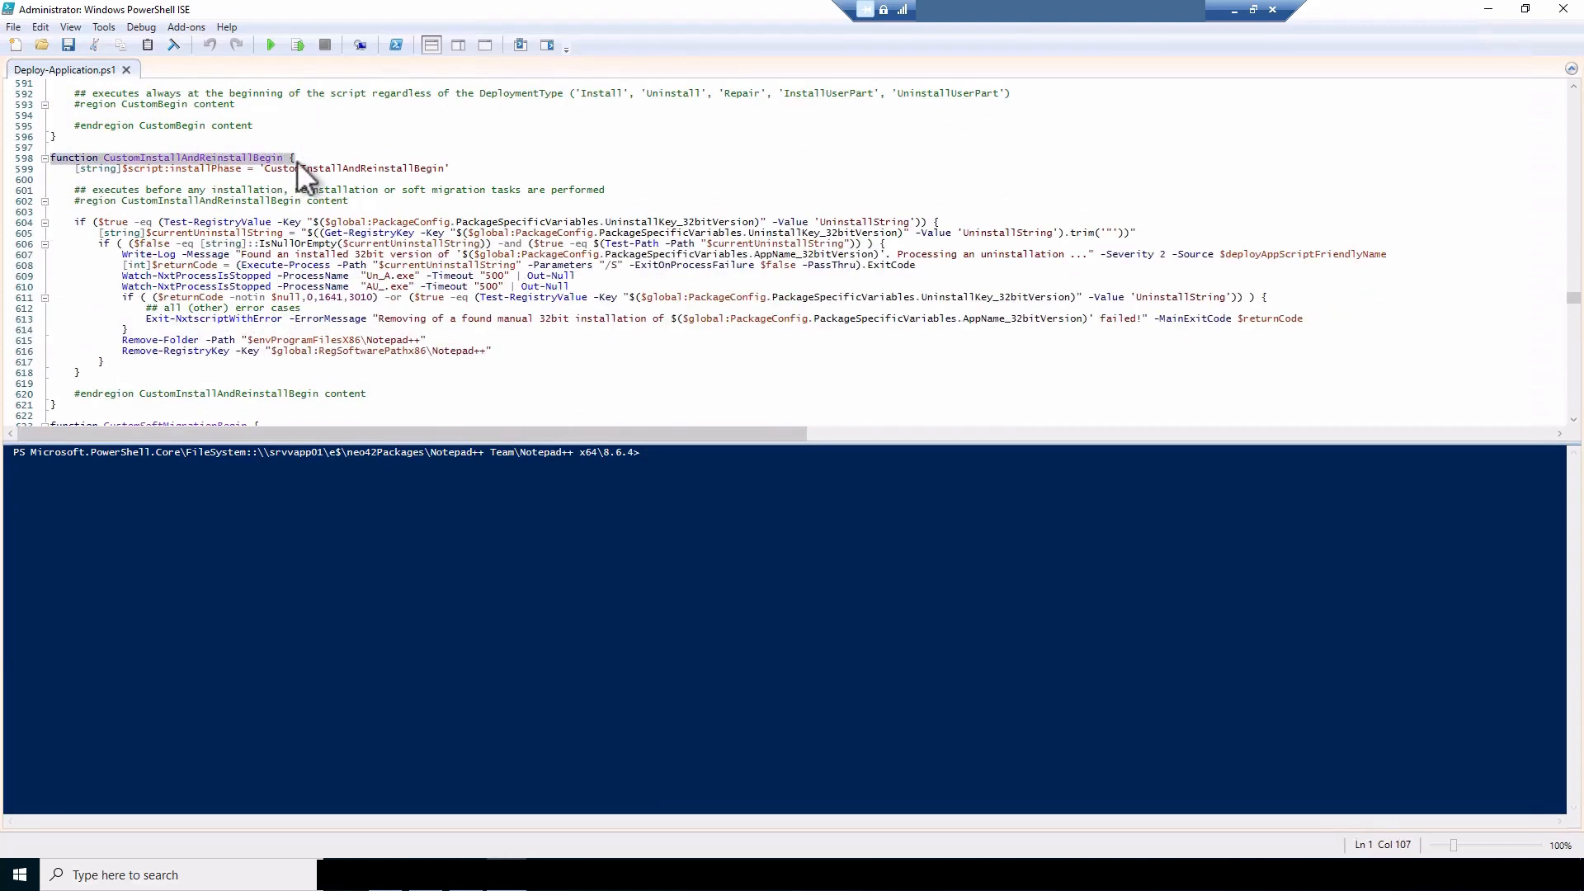
scroll(298, 161, "down", 4)
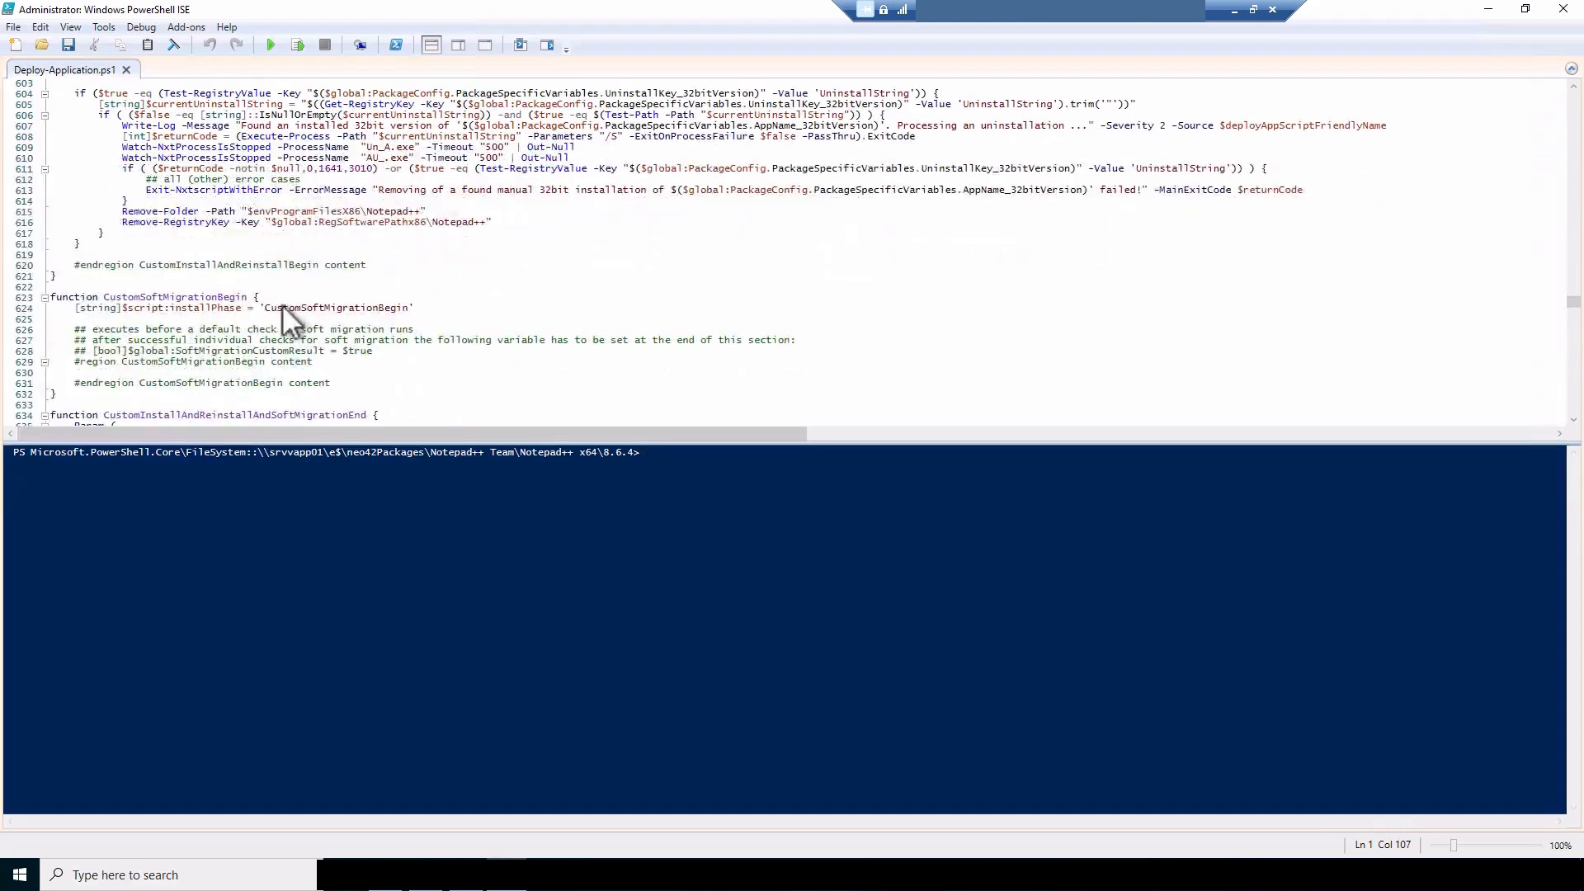
left_click_drag(283, 305, 66, 297)
key("ctrl+Home")
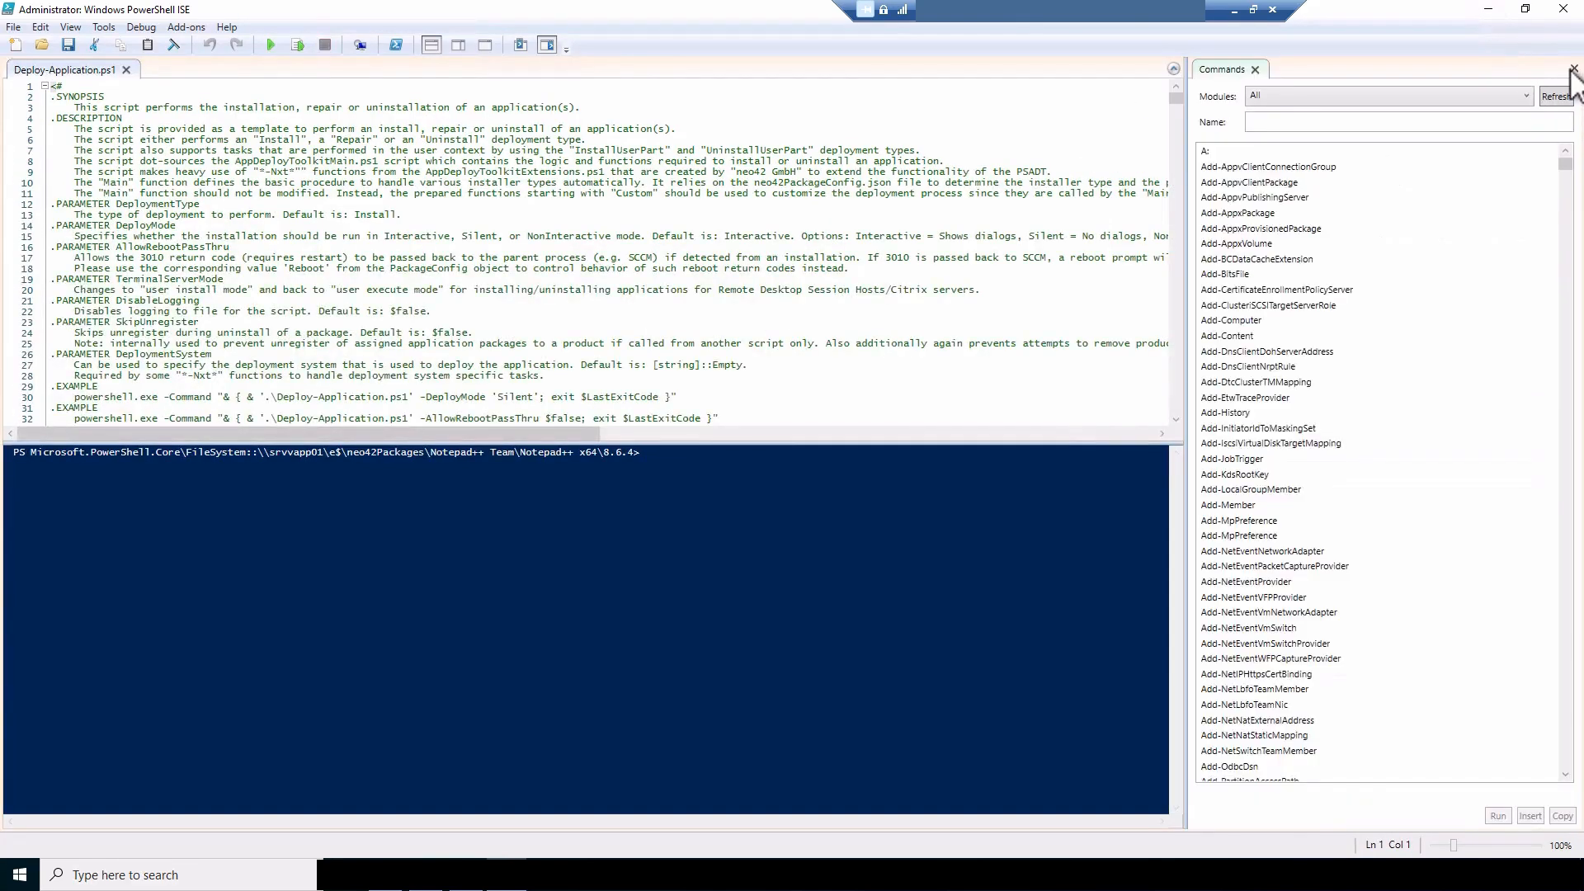
left_click_drag(1577, 111, 1559, 296)
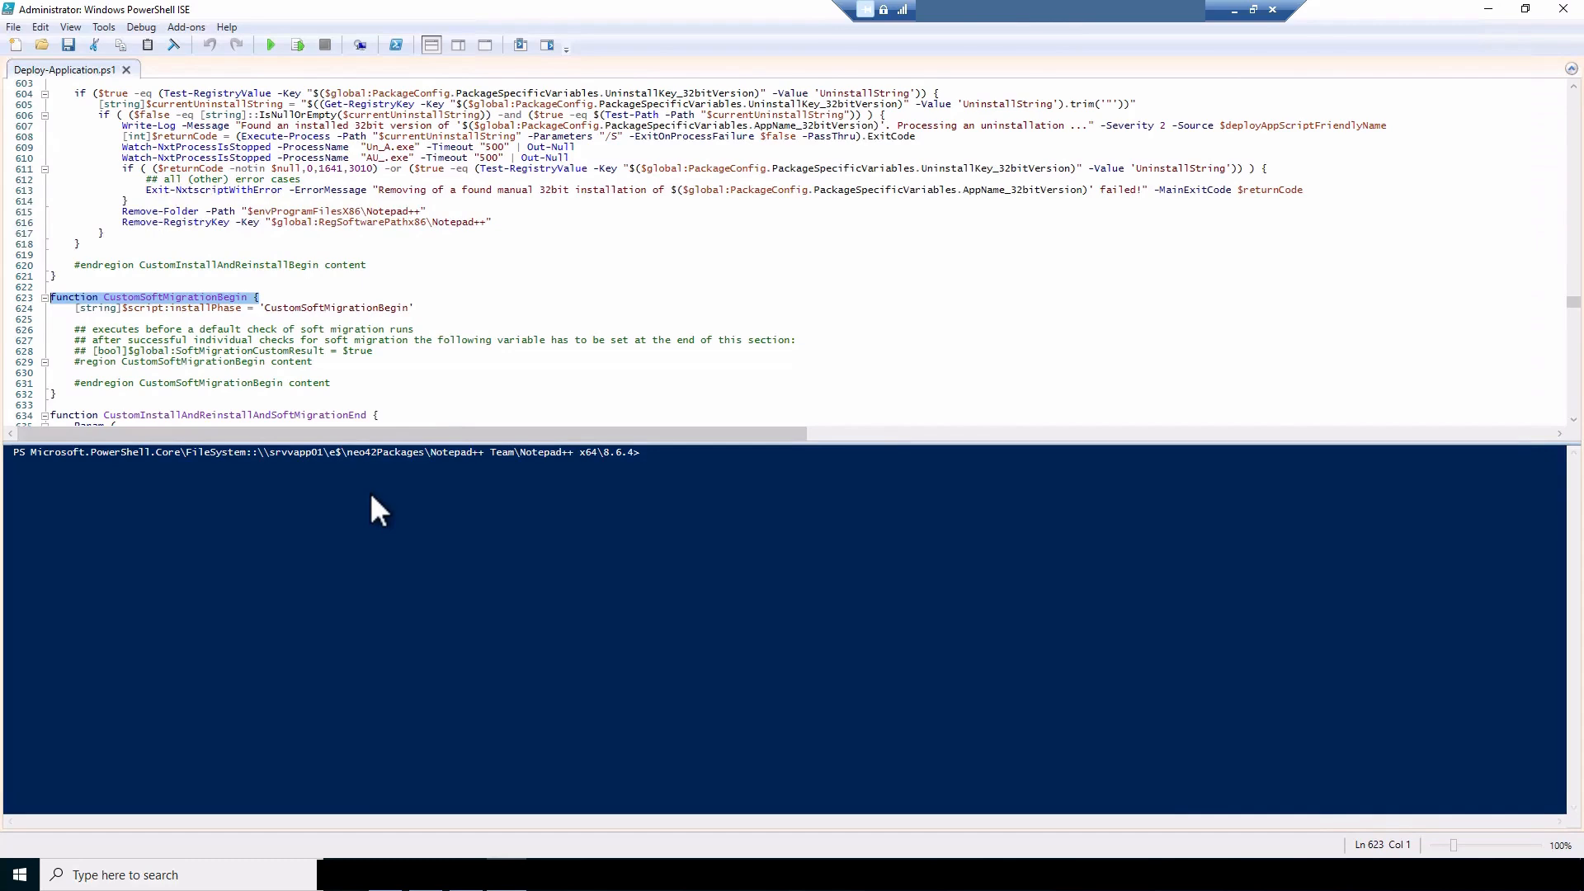
left_click(273, 302)
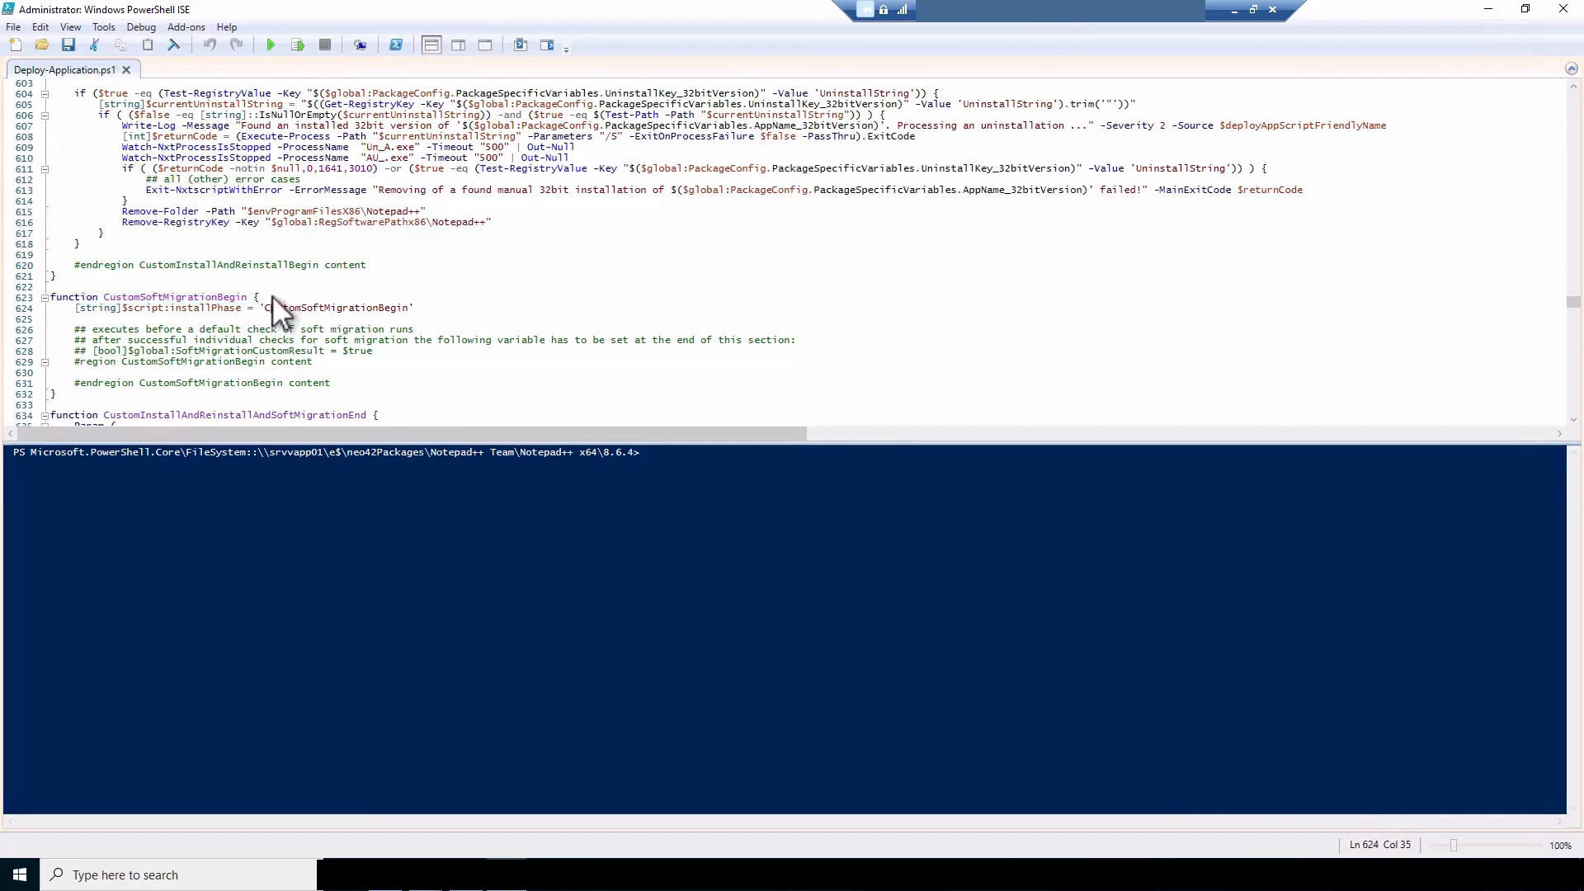
left_click_drag(272, 295, 58, 292)
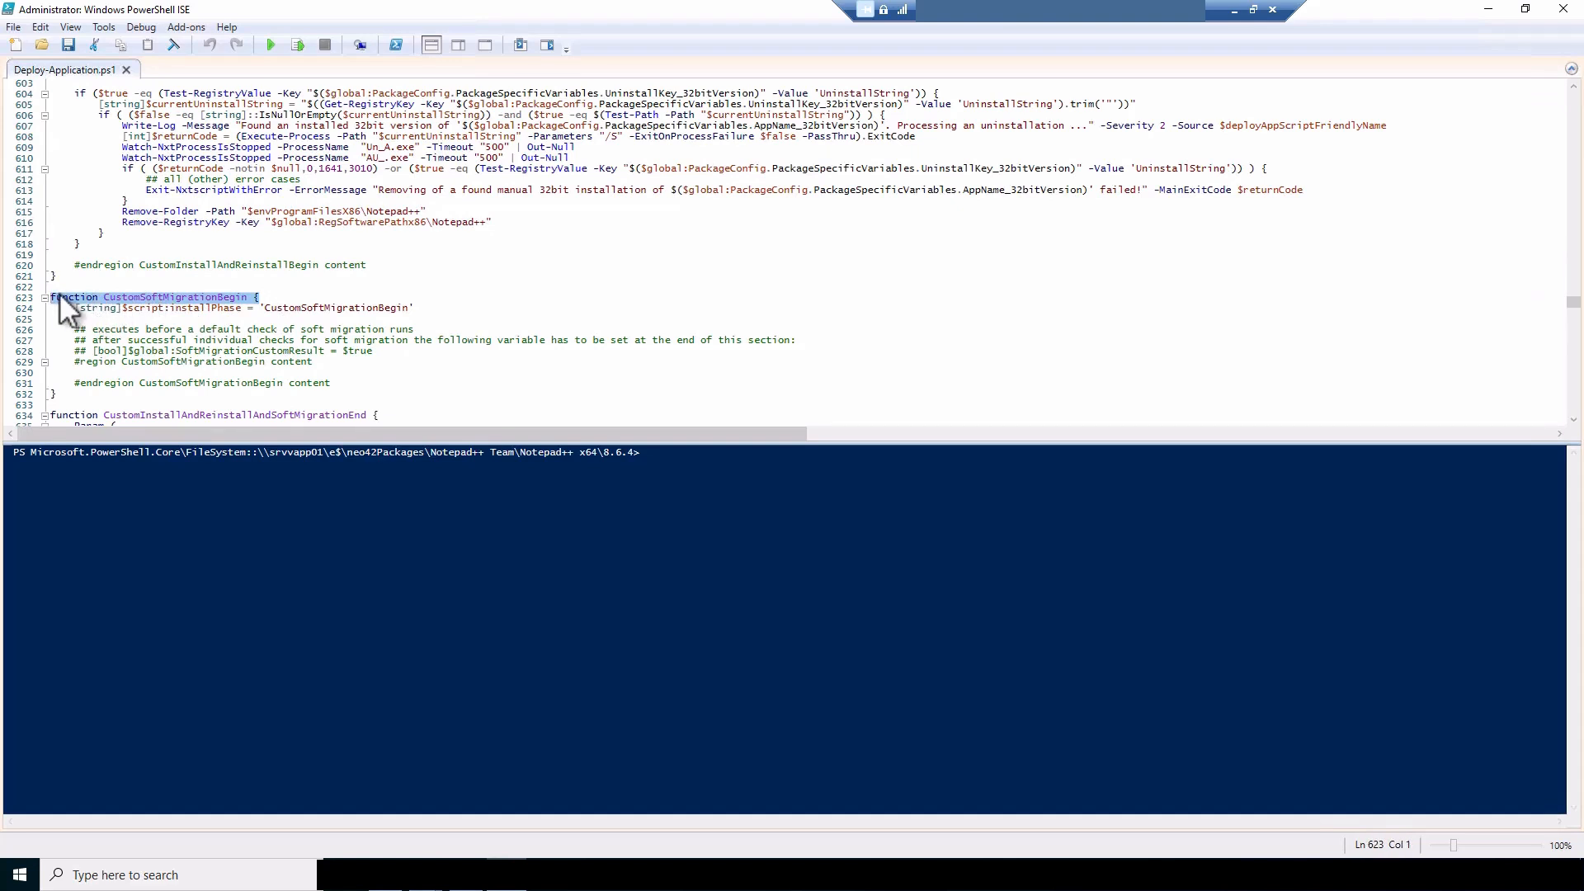
Switch to Edge to review OverviewChart_neo42-Extensions.pdf down to its legend, and return to the neo42 management dashboard
mouse_move(388, 874)
left_click(387, 797)
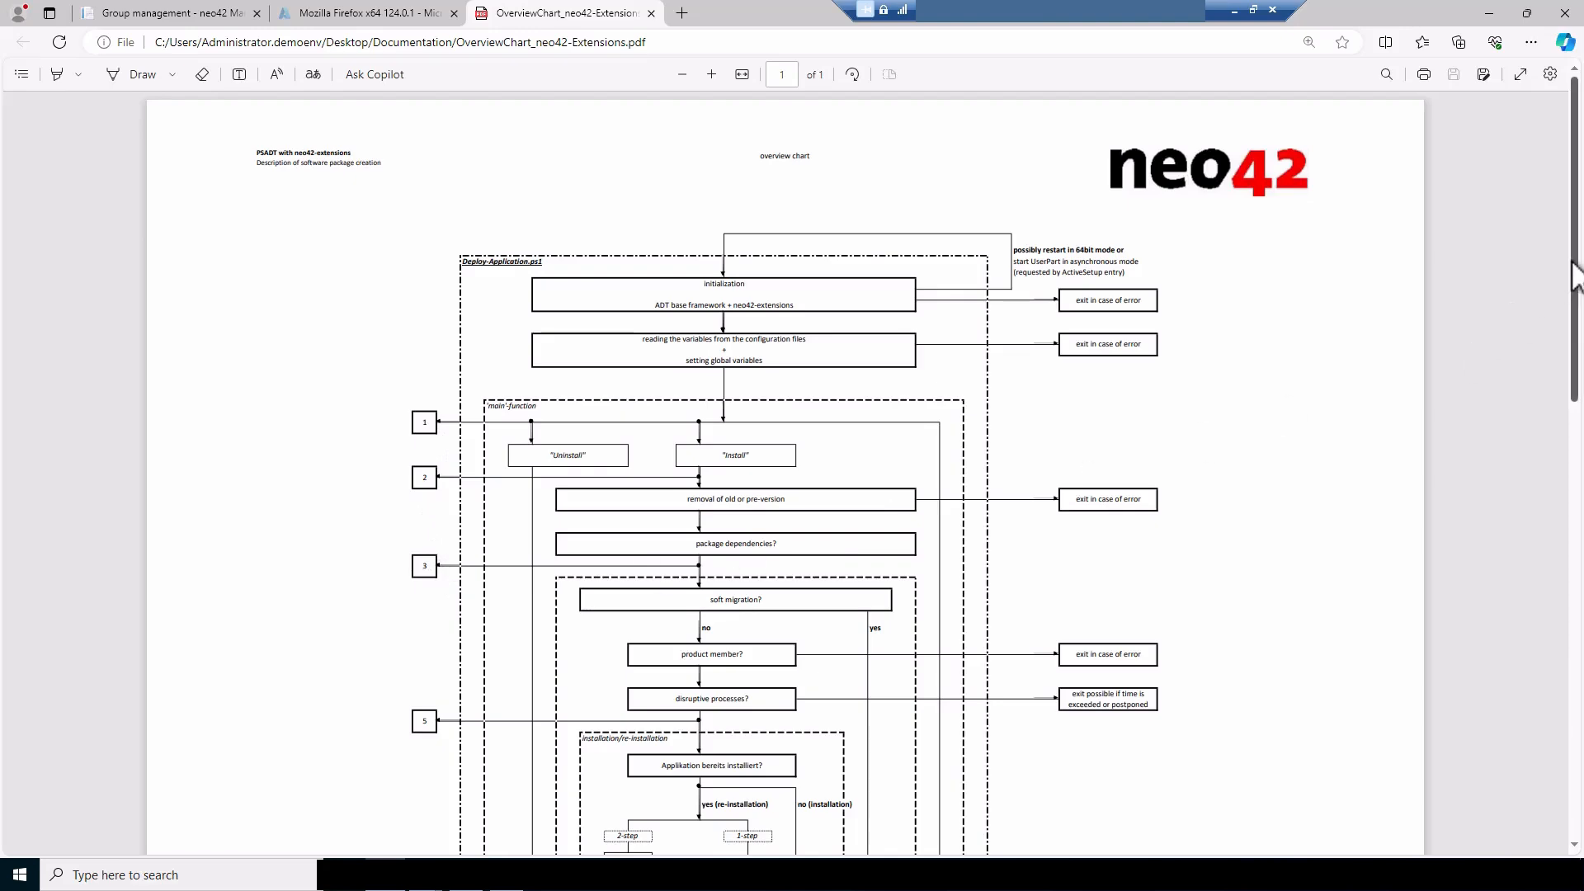
left_click_drag(1576, 277, 1579, 724)
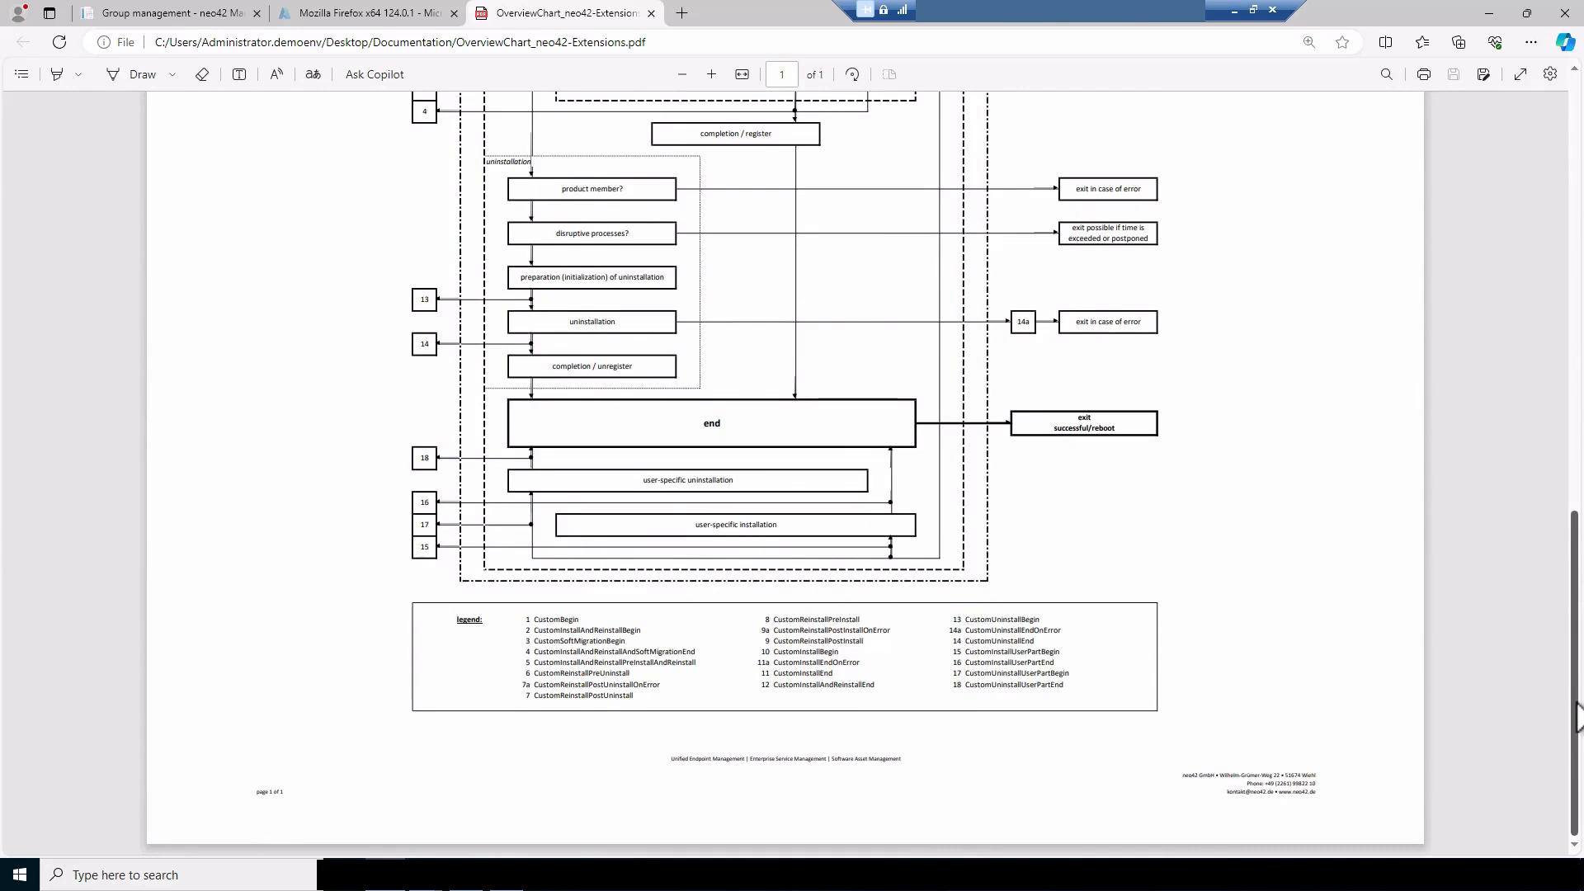
left_click(198, 15)
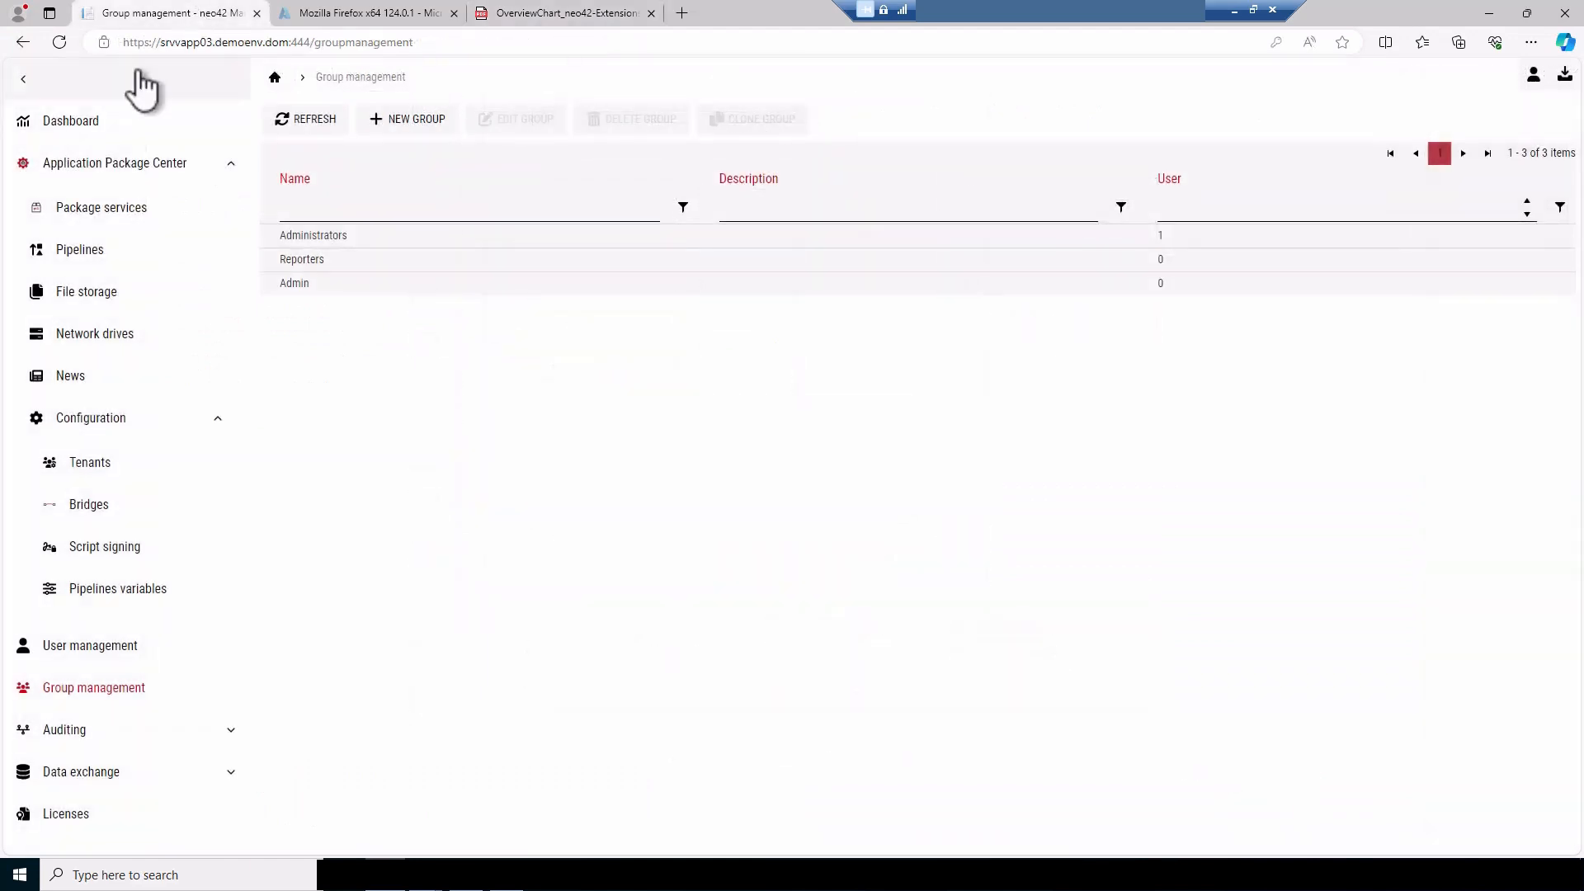
left_click(107, 124)
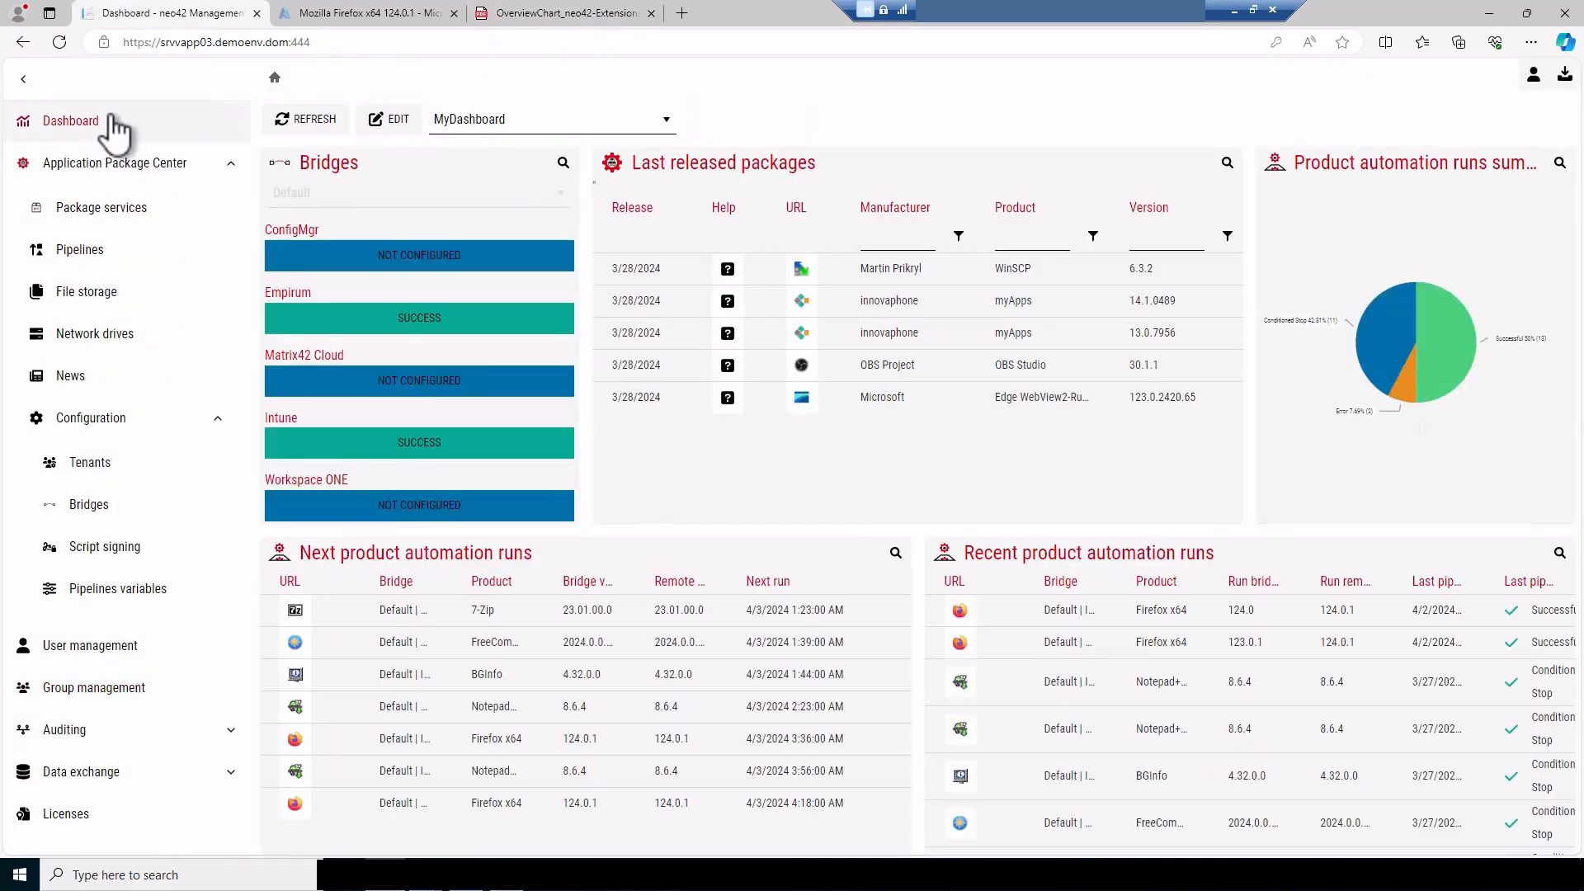